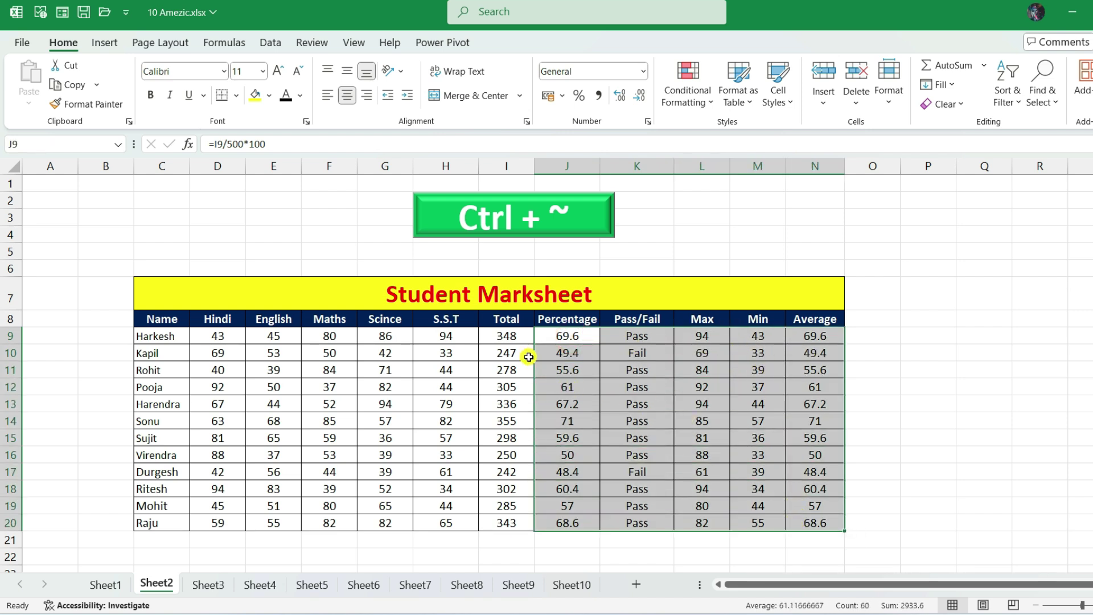
- Toggle Ctrl+~ to inspect the marksheet's Total formulas, then switch back to calculated values
left_click(505, 388)
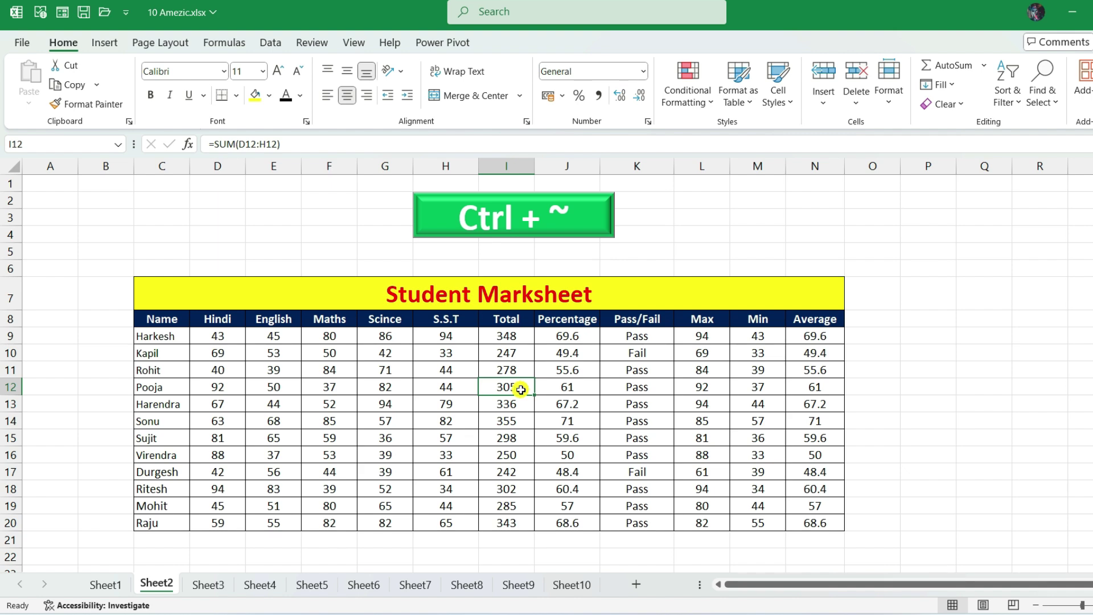
key("ctrl+grave")
left_click_drag(831, 584, 1011, 581)
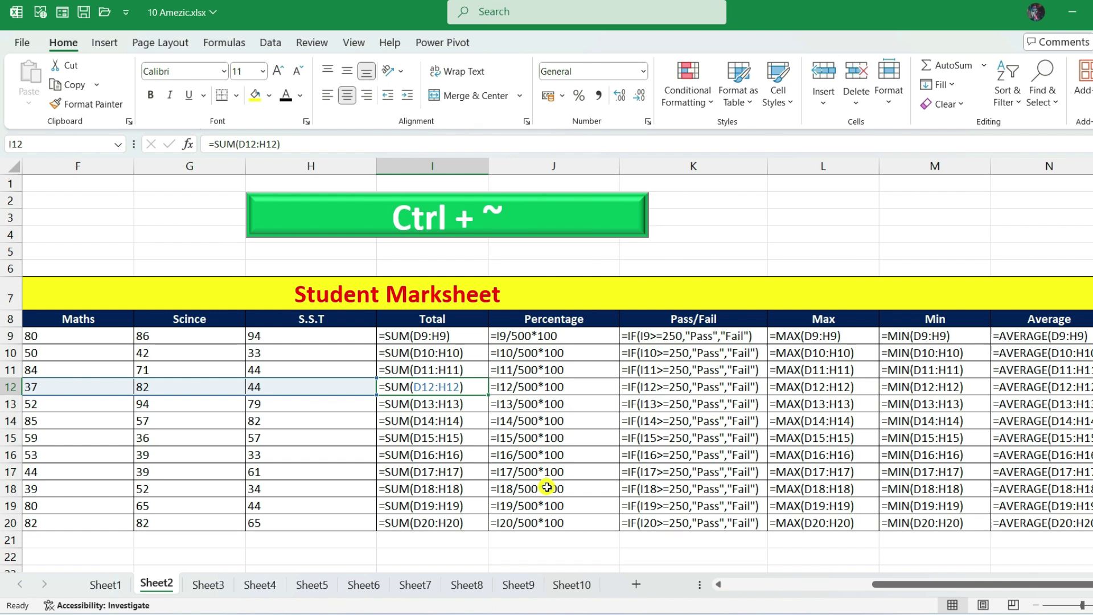
key("ctrl+grave")
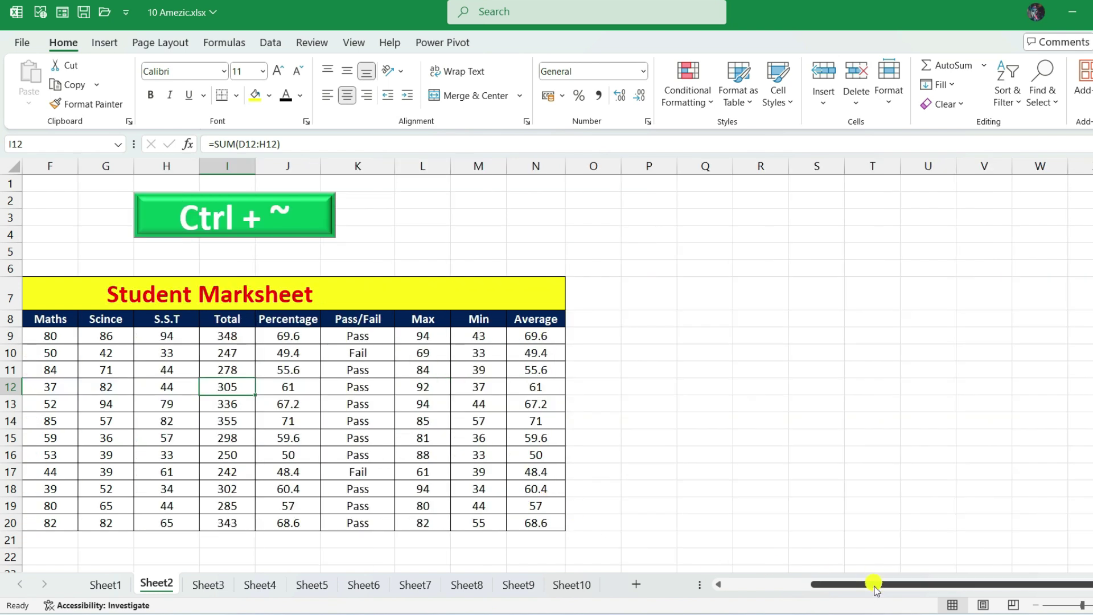
left_click_drag(874, 585, 750, 595)
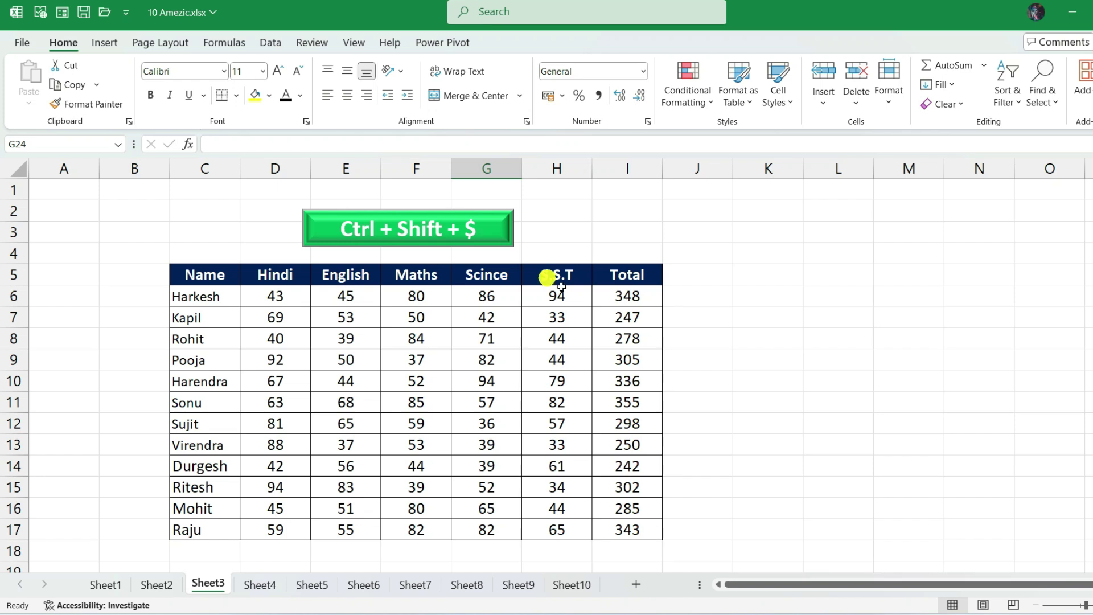
- Format the Total values I6:I17 as rupee currency, then as two-decimal numbers
left_click_drag(624, 294, 614, 527)
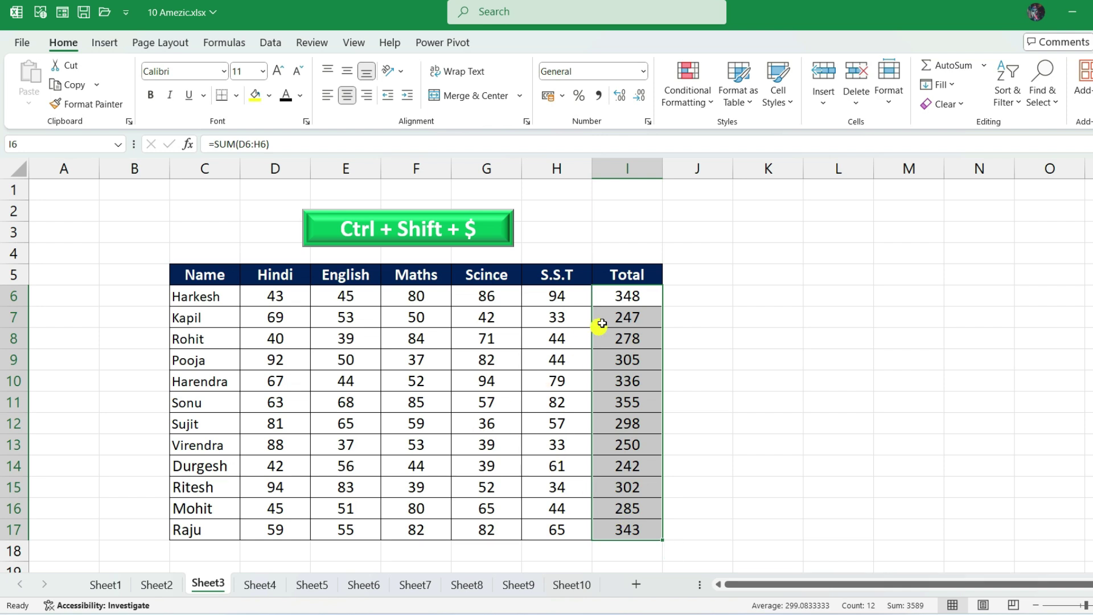
left_click_drag(622, 293, 623, 524)
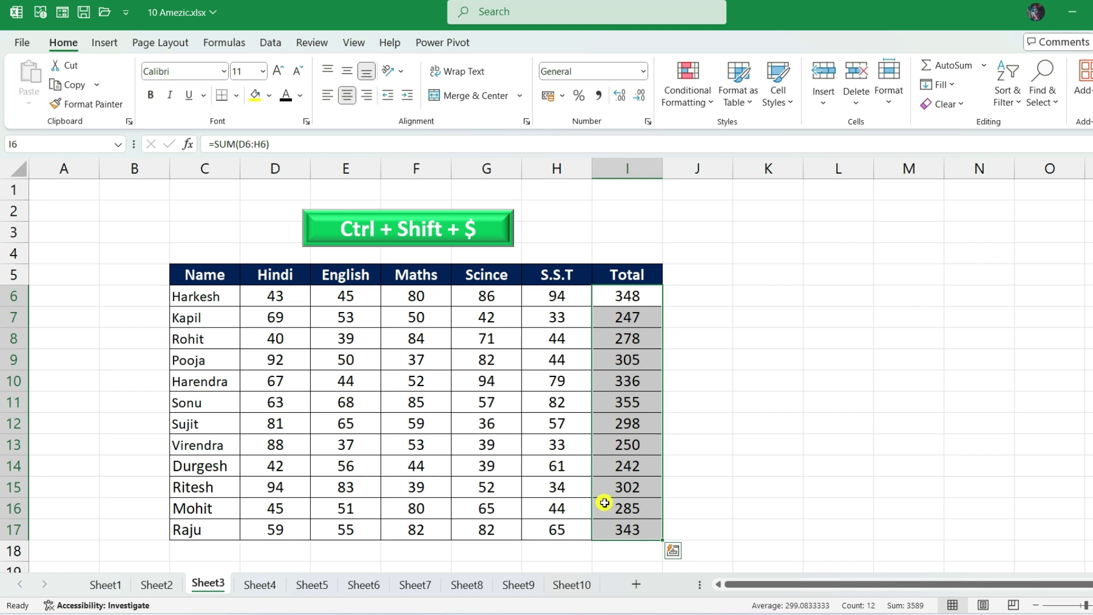
key("ctrl+shift+dollar")
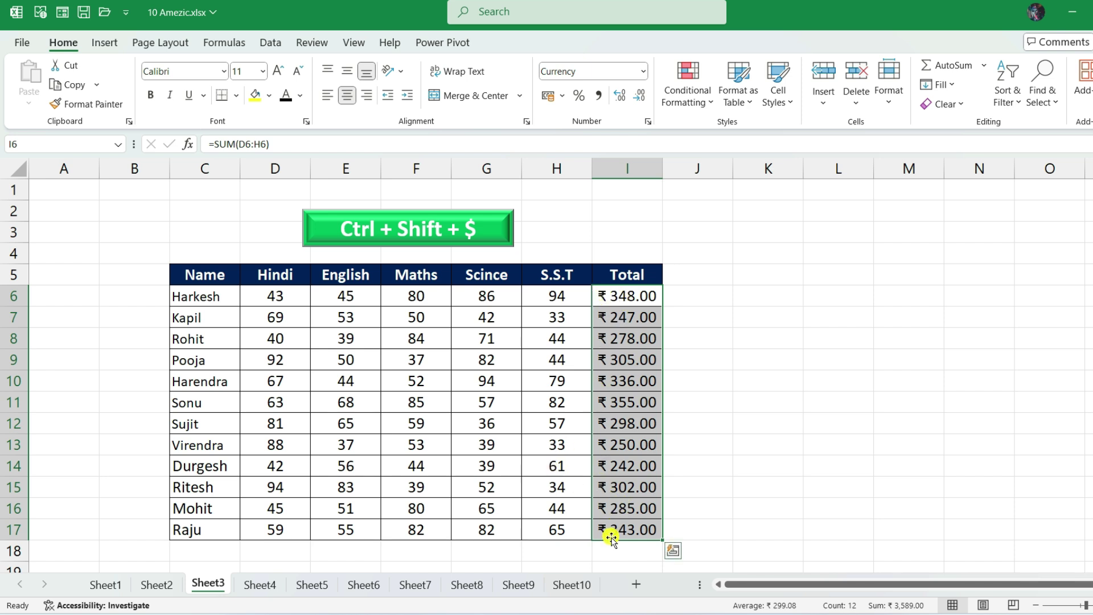
left_click_drag(632, 297, 631, 525)
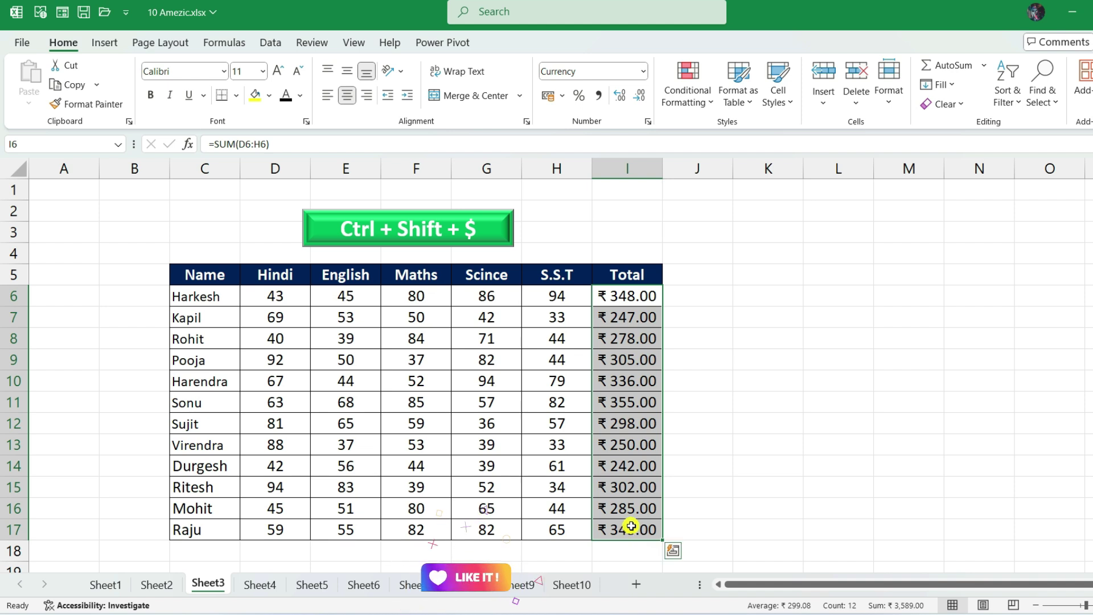
key("ctrl+shift+1")
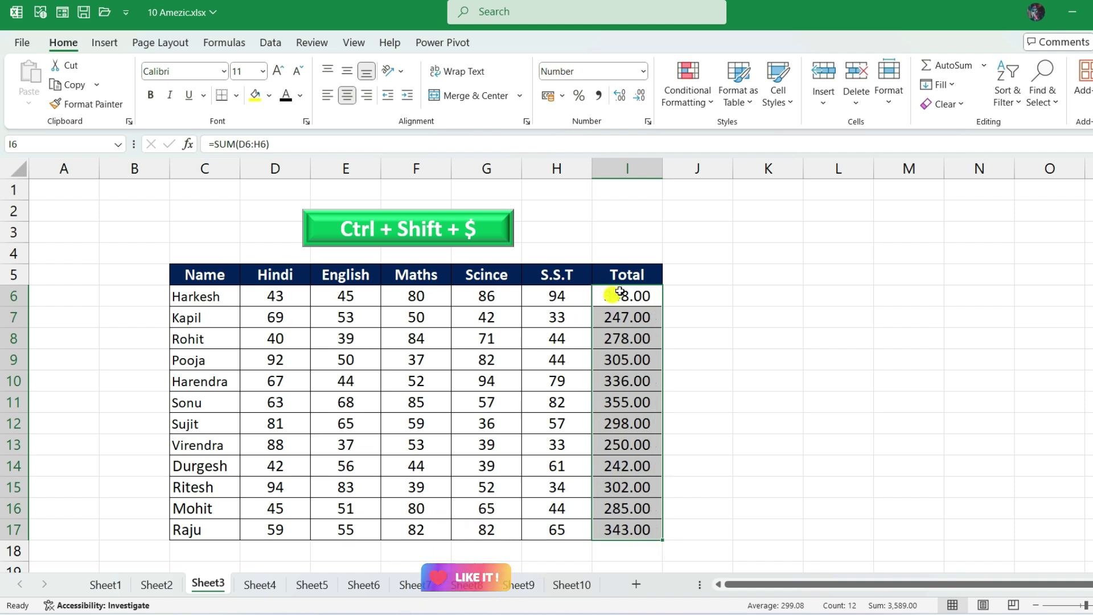
left_click_drag(628, 294, 633, 531)
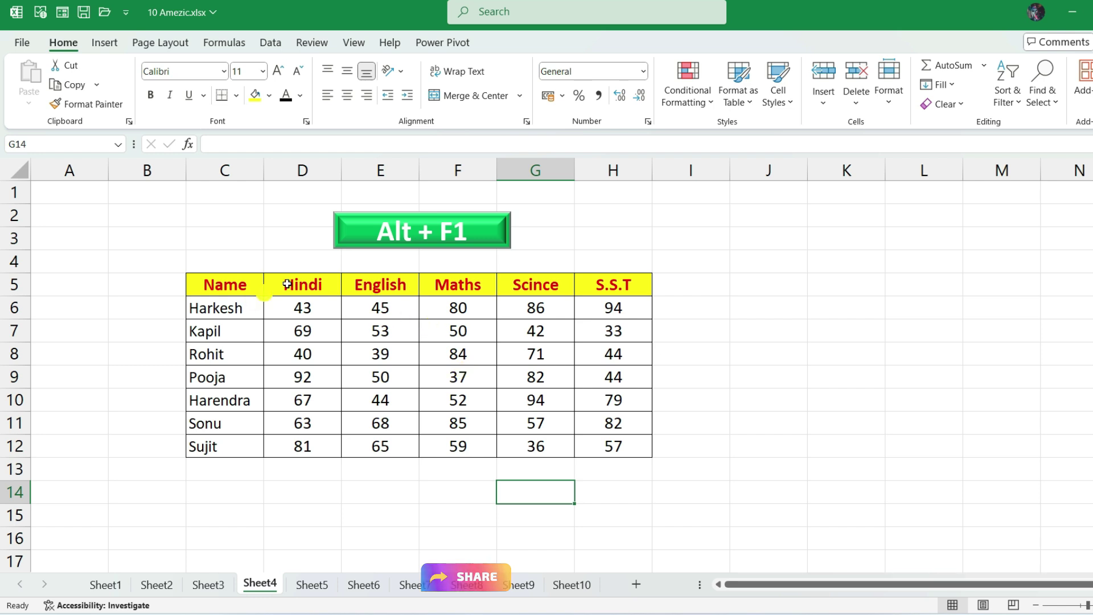
- Select the marks table C5:H12 and insert a default column chart with Alt+F1
left_click_drag(230, 285, 610, 442)
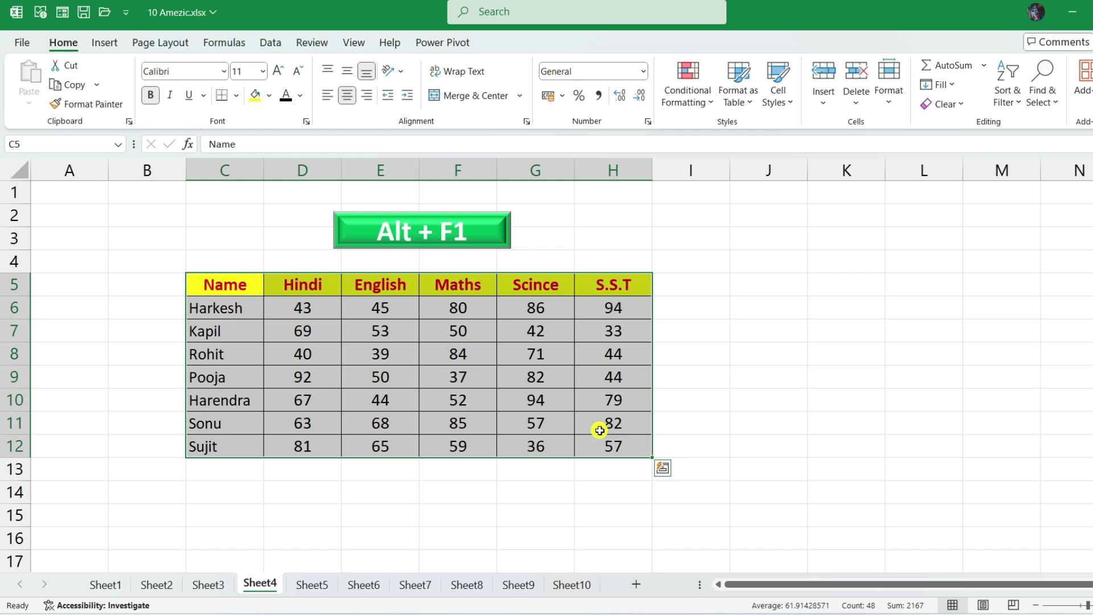
left_click_drag(230, 285, 610, 446)
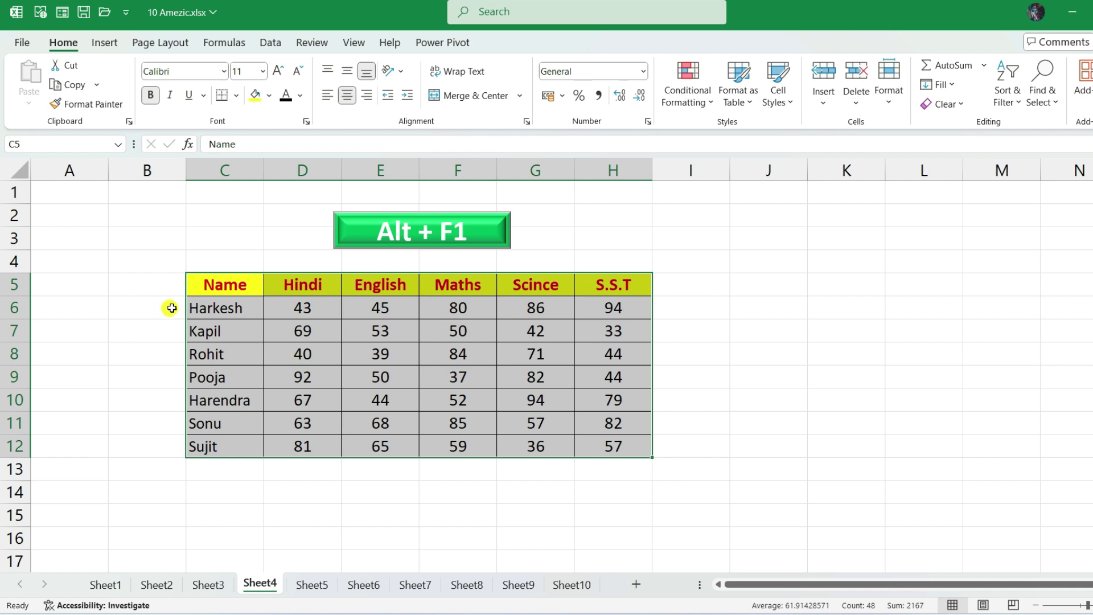
left_click_drag(242, 286, 603, 445)
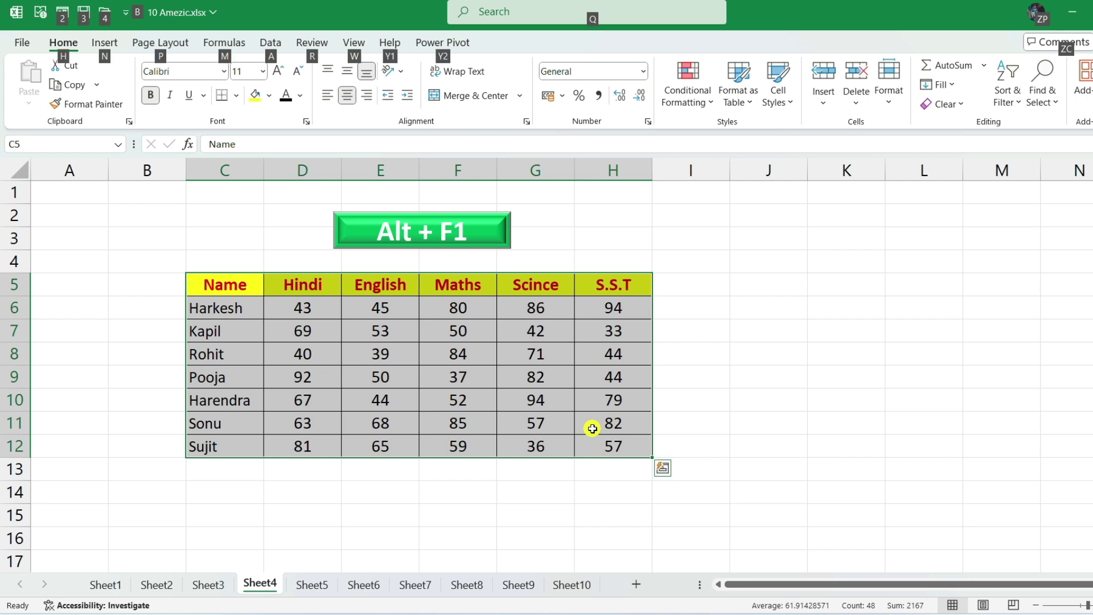
key("alt+F1")
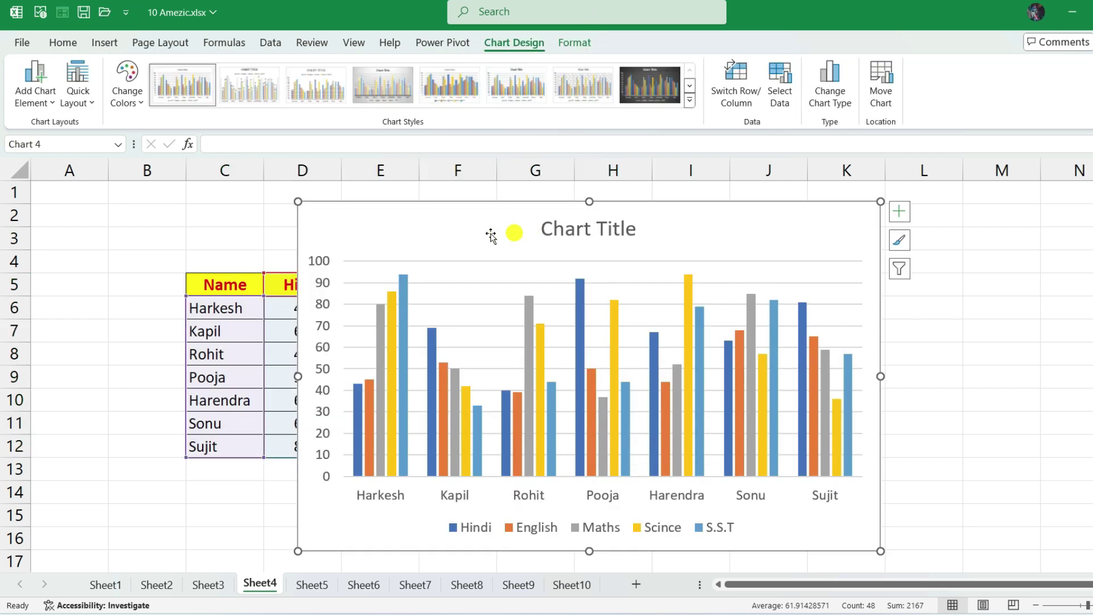
- Move the chart to the right of the marks table and apply a different chart style
left_click_drag(669, 217, 869, 197)
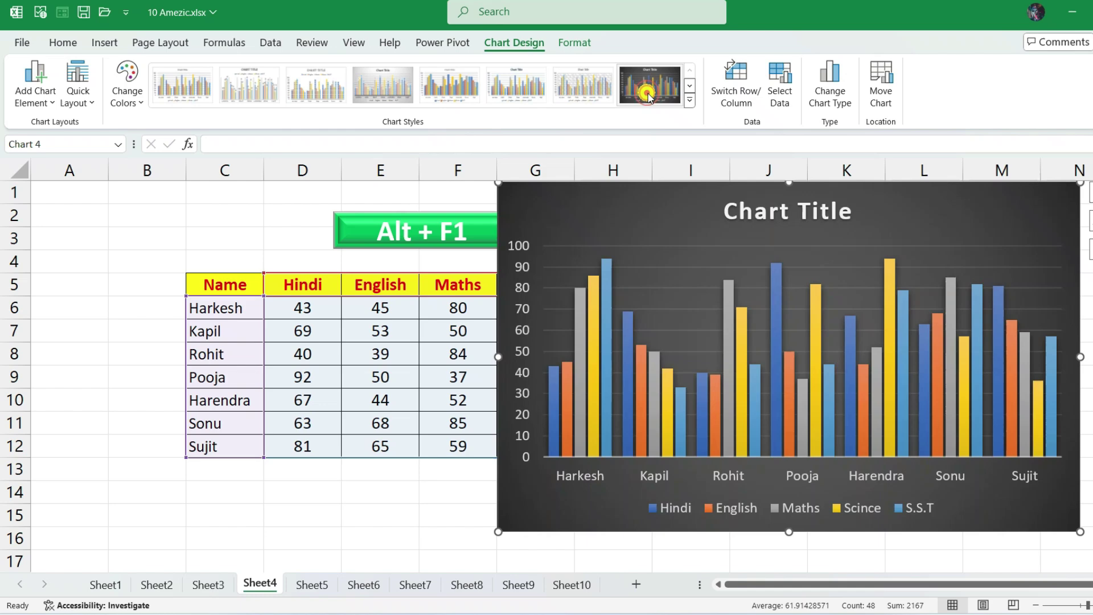
left_click(644, 86)
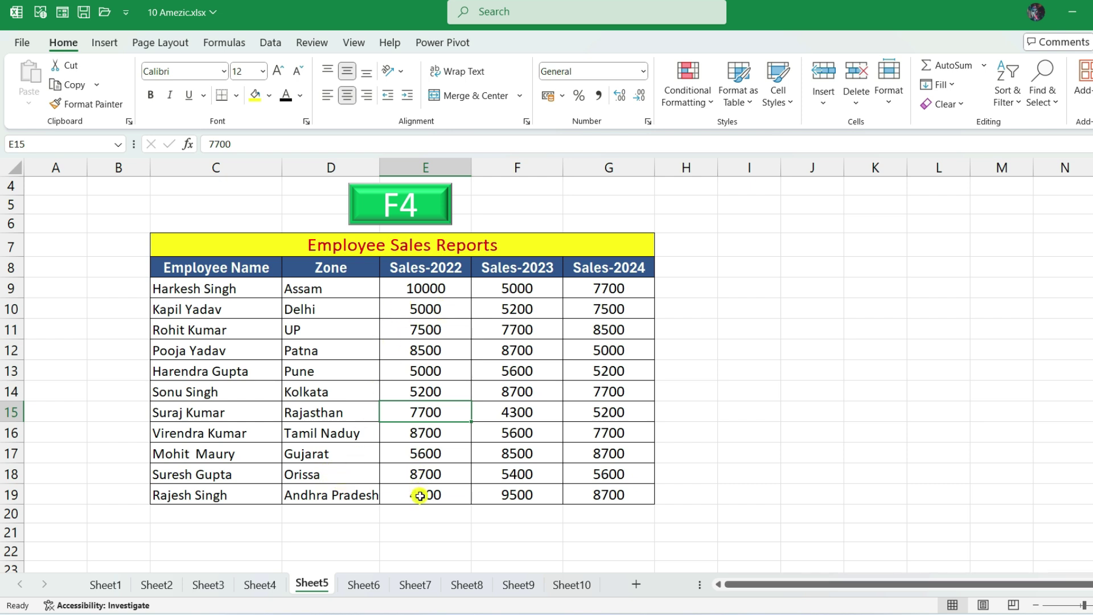
- Make Sales-2022 cells E9:E13 red, then repeat with F4 on zones Patna through Gujarat
left_click_drag(419, 288, 420, 368)
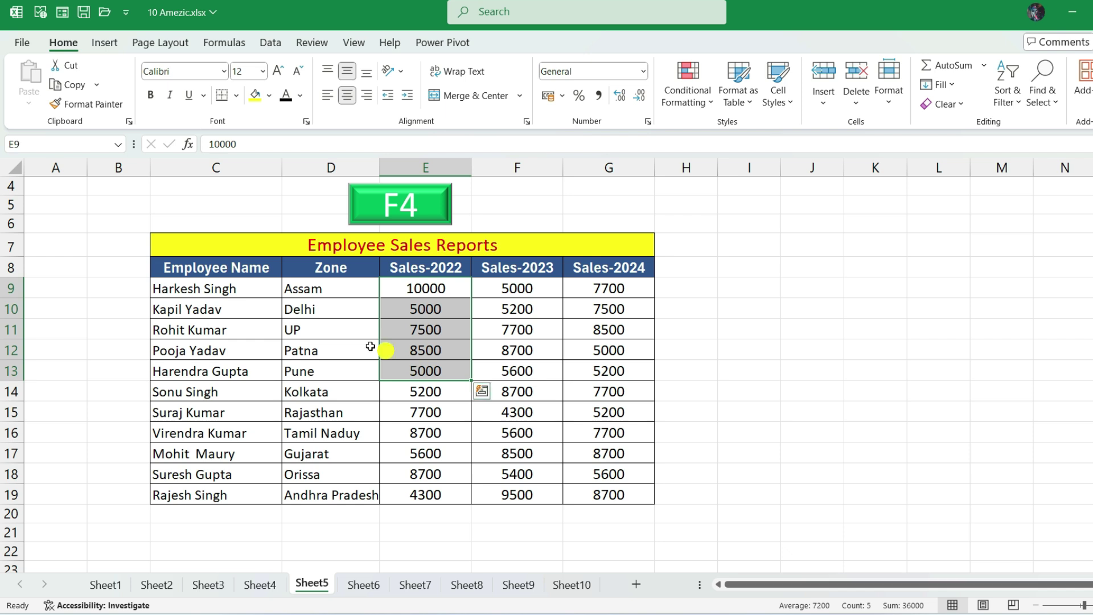
left_click(300, 95)
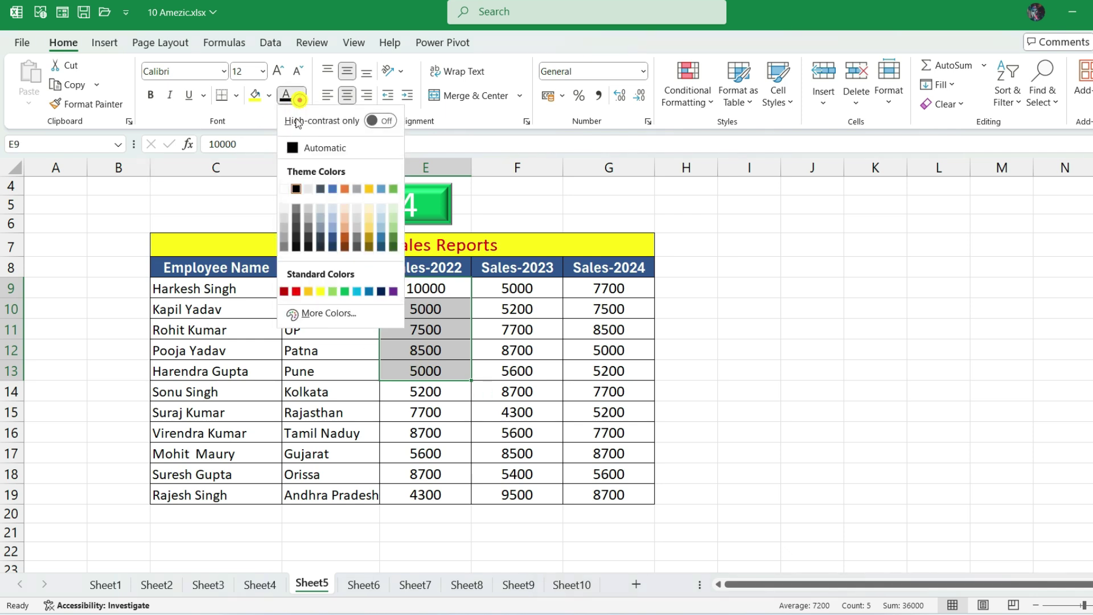
left_click(296, 291)
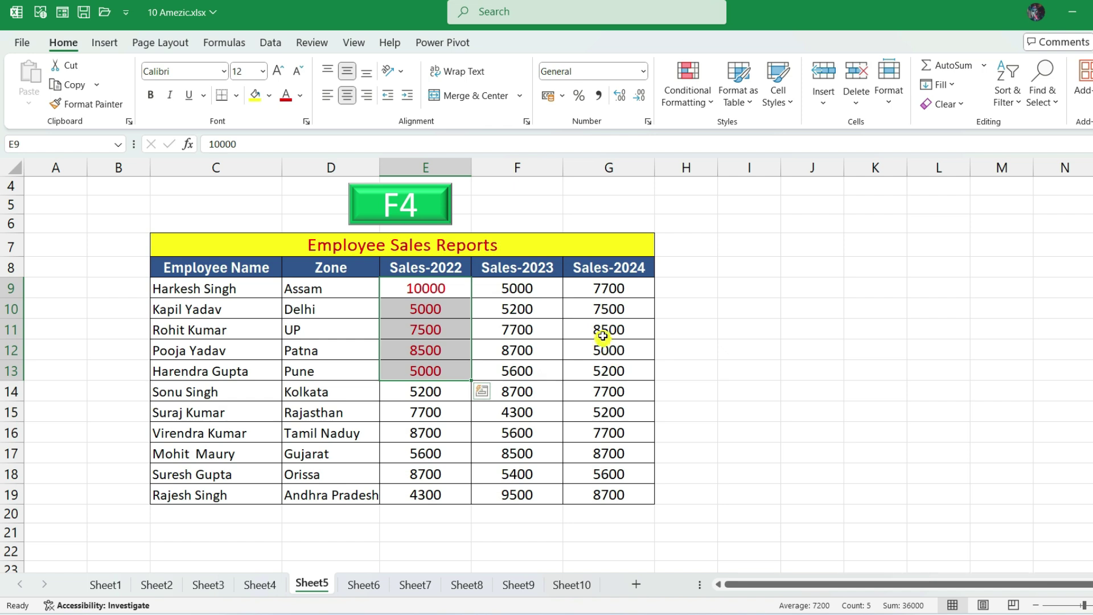
left_click_drag(286, 348, 319, 451)
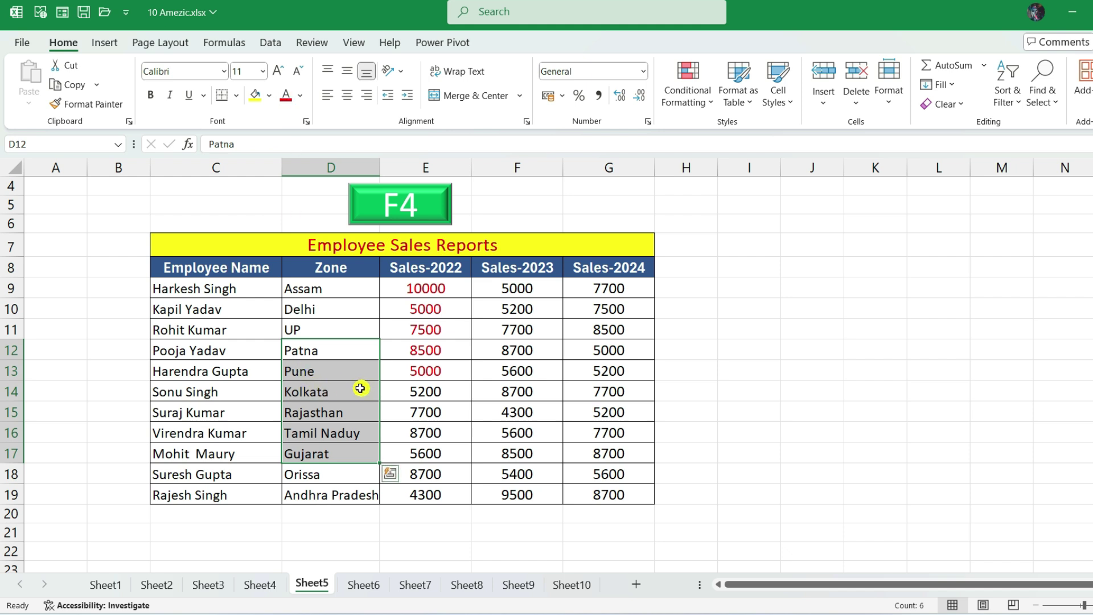
key("F4")
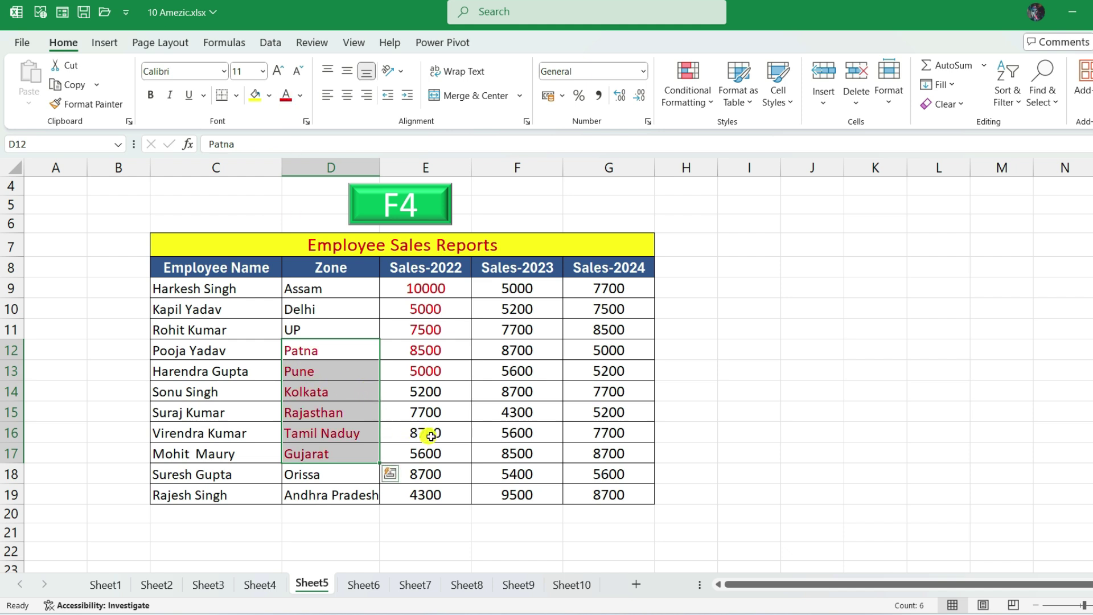
left_click(392, 445)
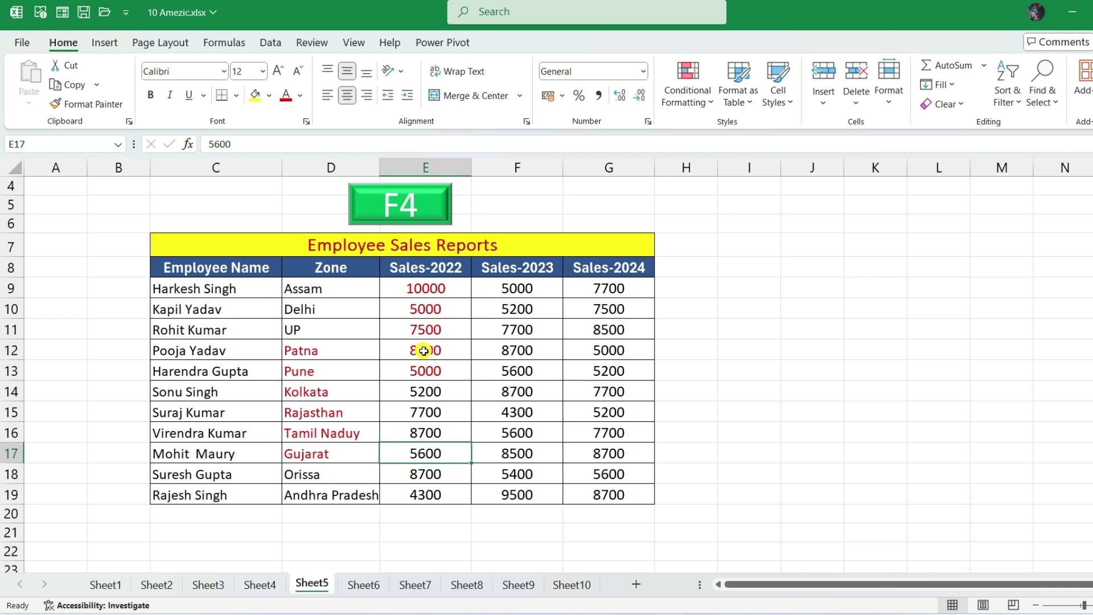
left_click(426, 331)
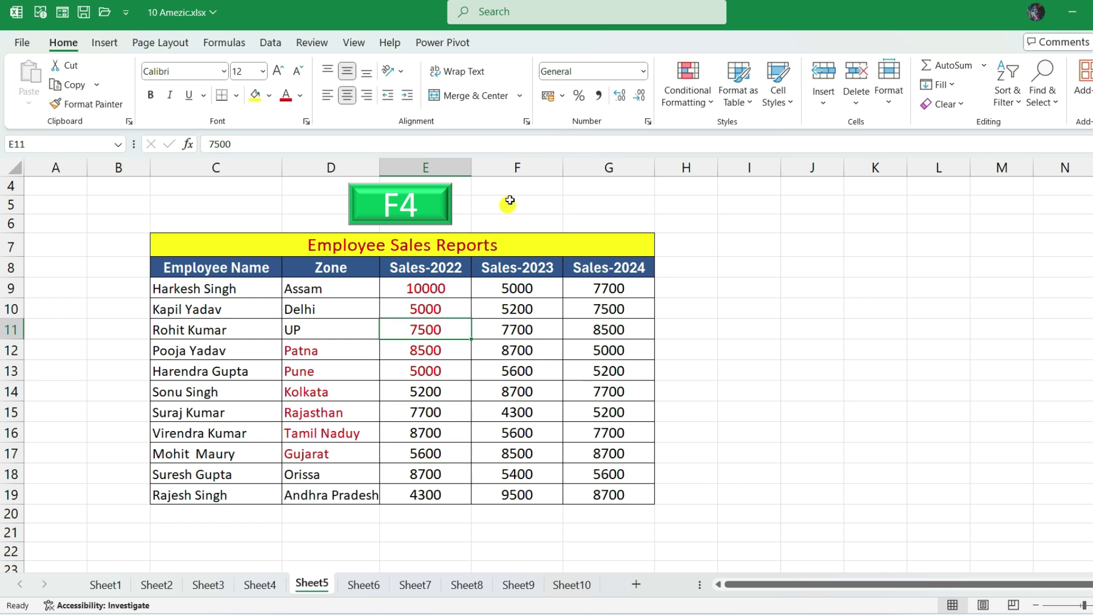
left_click(522, 169)
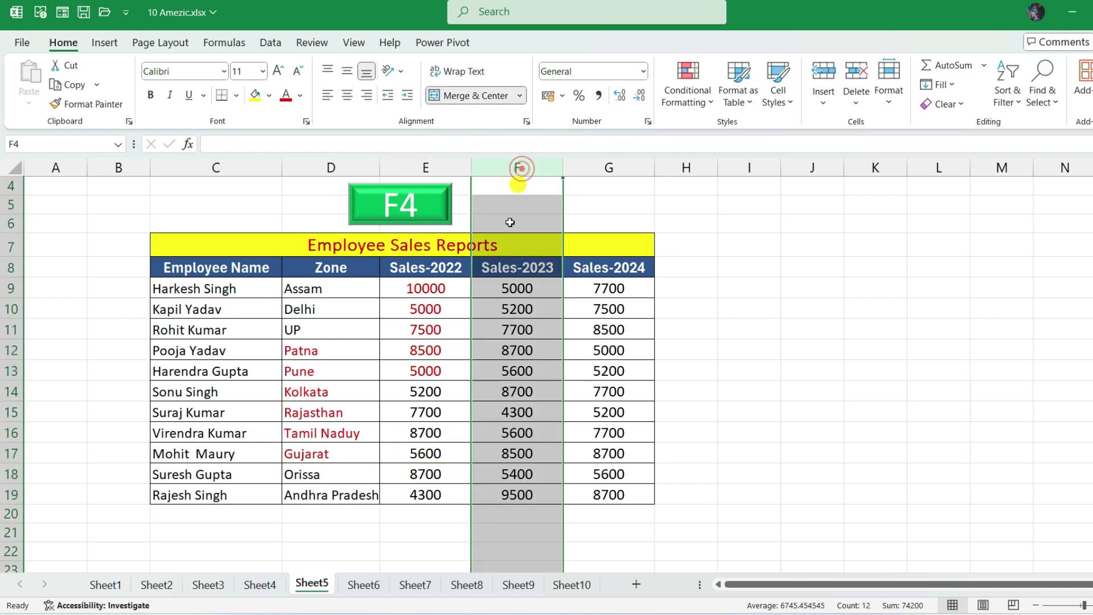
- Insert blank columns before Sales-2023, repeating the insertion with F4
right_click(508, 327)
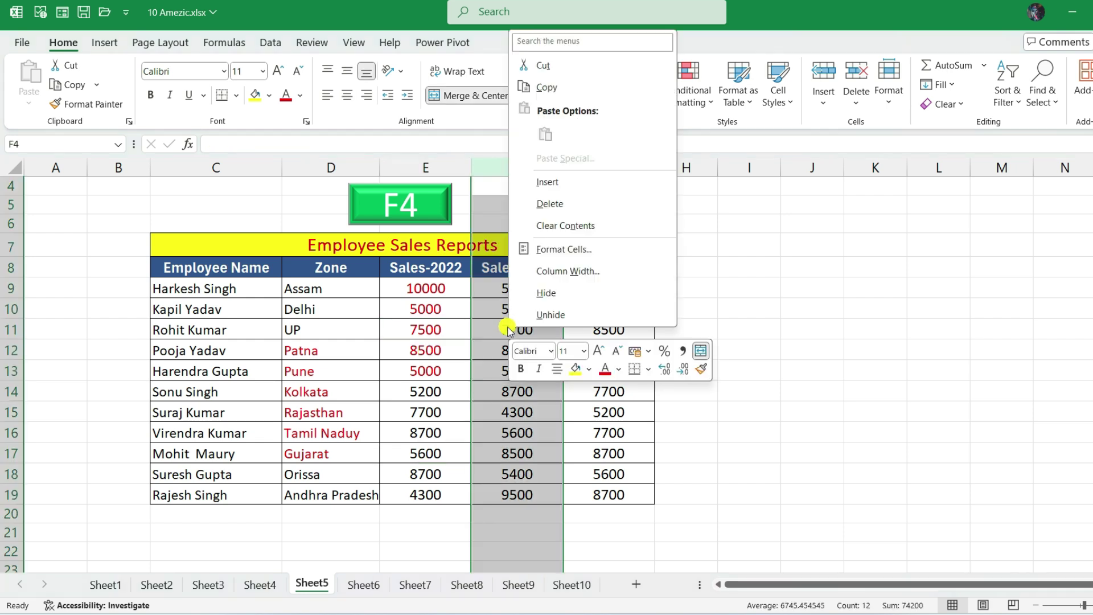
left_click(561, 181)
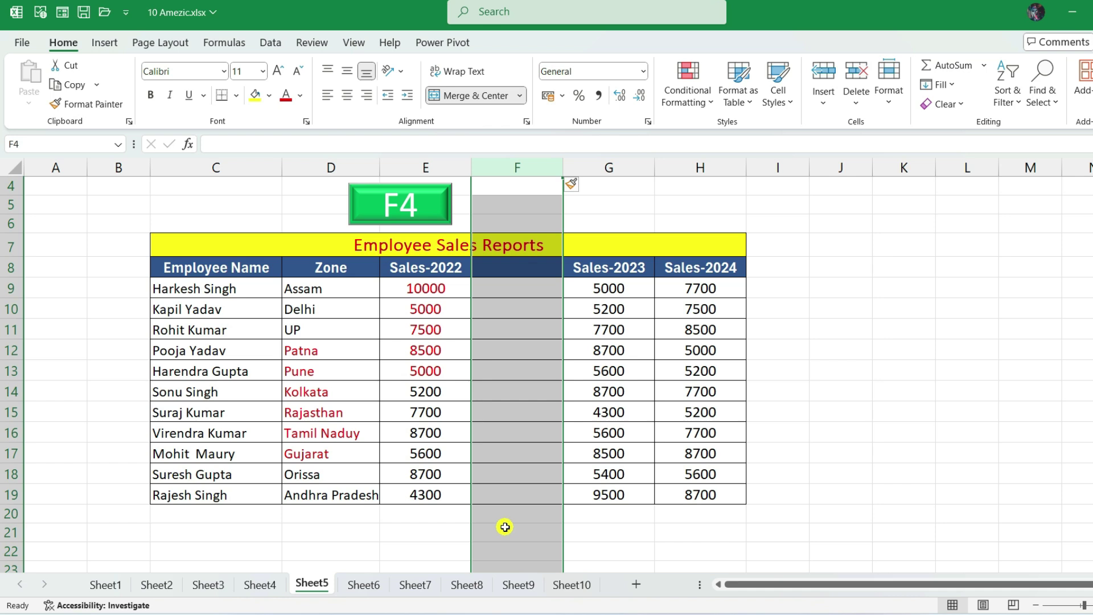
key("F4")
key("F4")
key("F4")
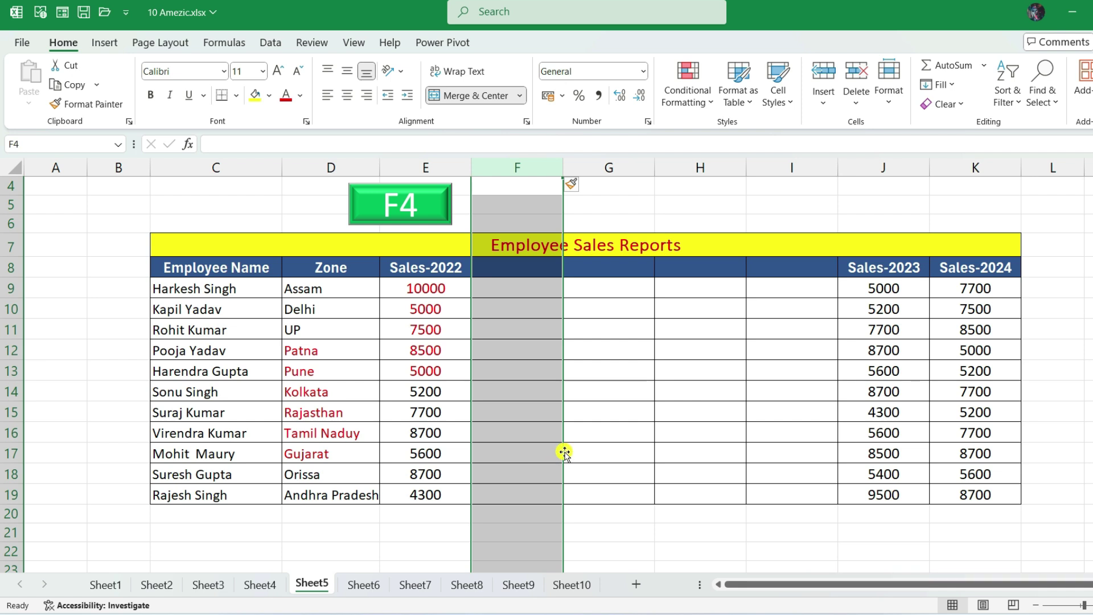
key("F4")
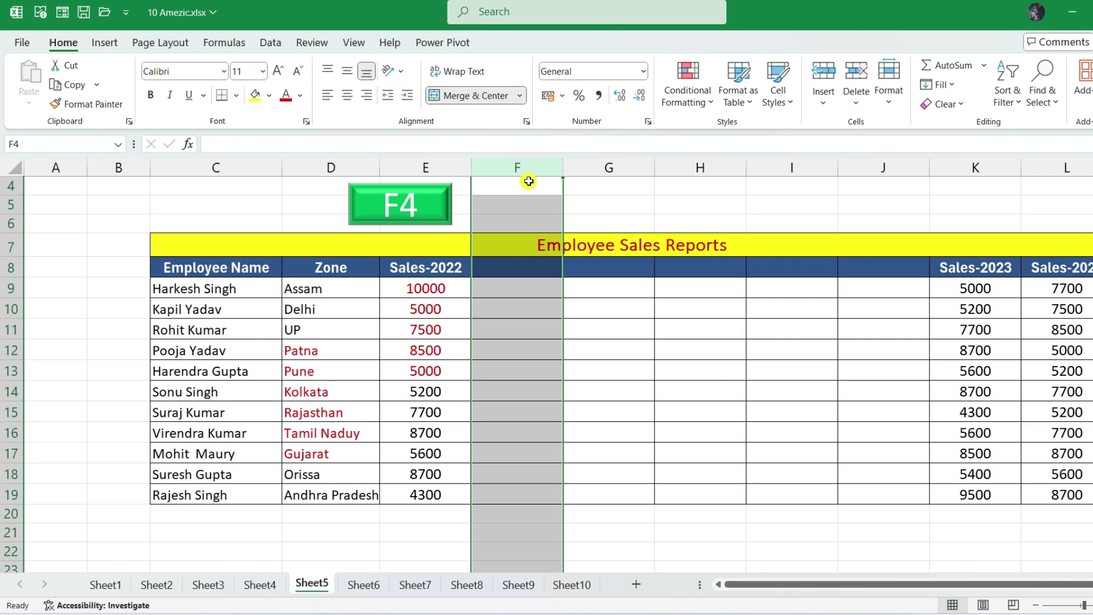
- Delete the empty columns, repeating with F4, so Sales-2023 follows Sales-2022
right_click(539, 317)
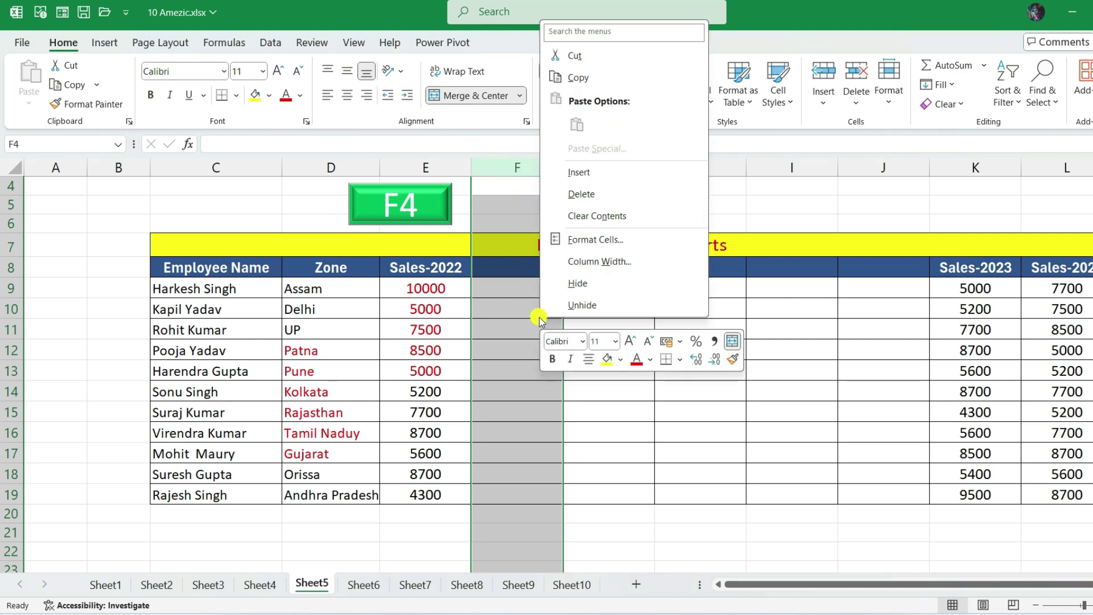
left_click(581, 194)
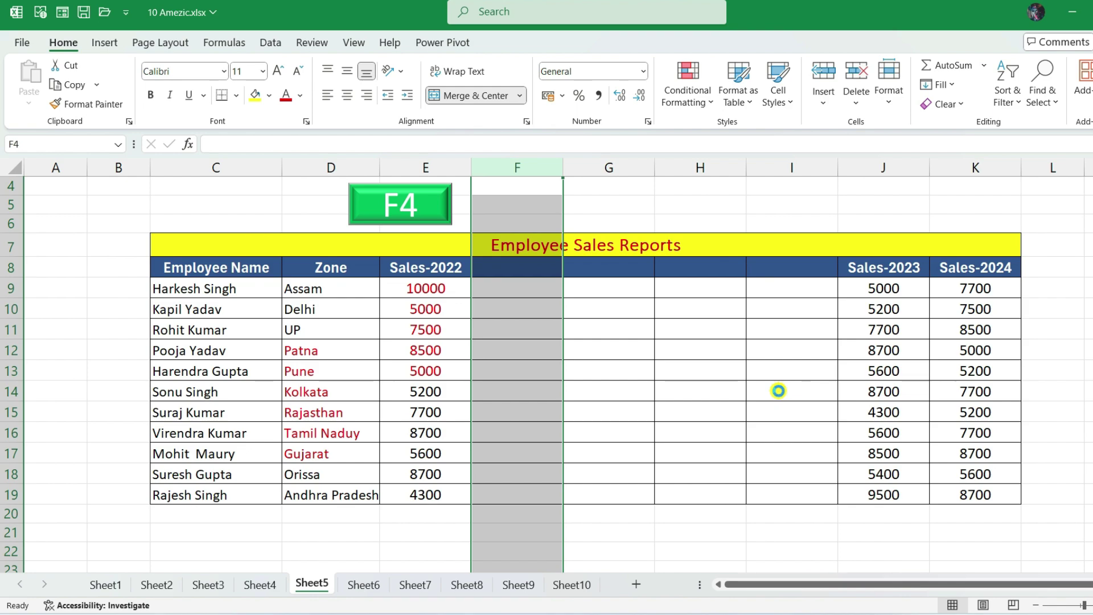
key("F4")
key("F4")
key("F4")
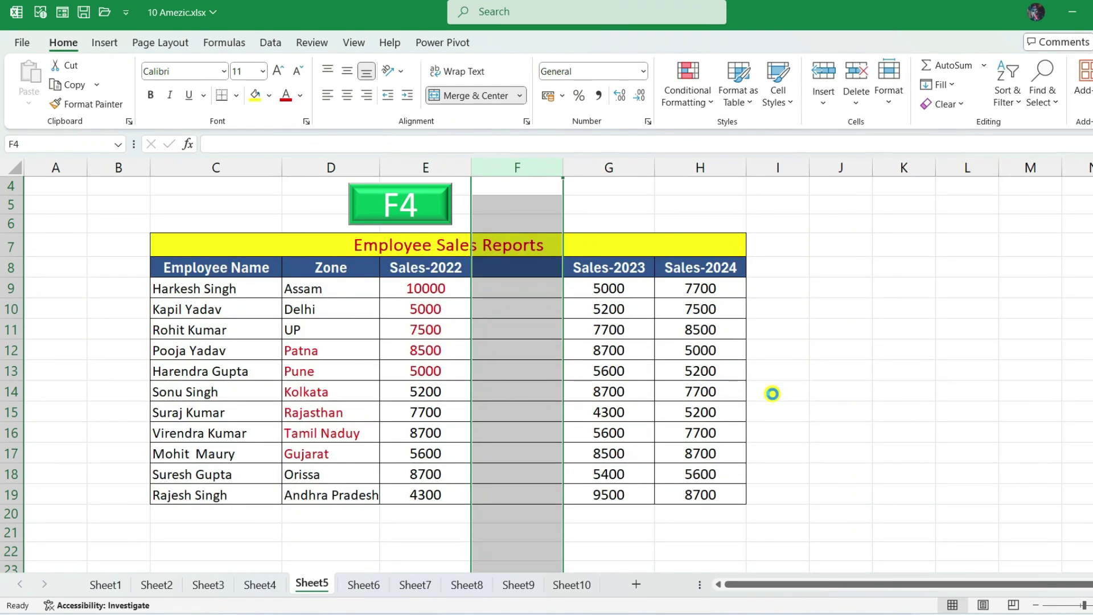
key("F4")
left_click(439, 352)
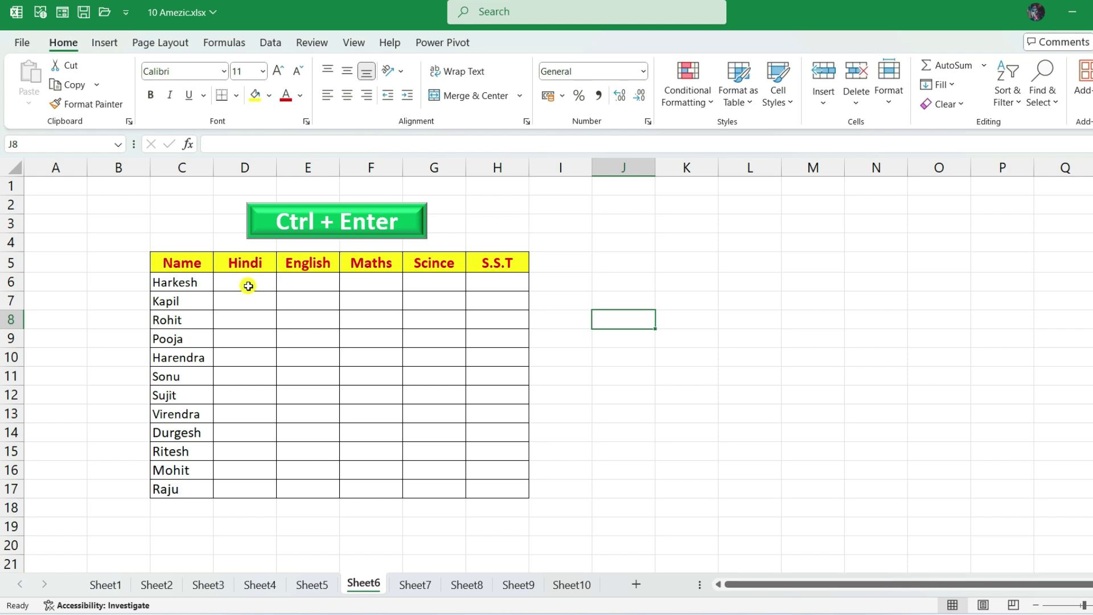
- Center-align the empty marks area D6:H17 with Alt+H, A, C
mouse_move(248, 286)
left_mouse_down()
mouse_move(471, 325)
mouse_move(478, 485)
left_mouse_up()
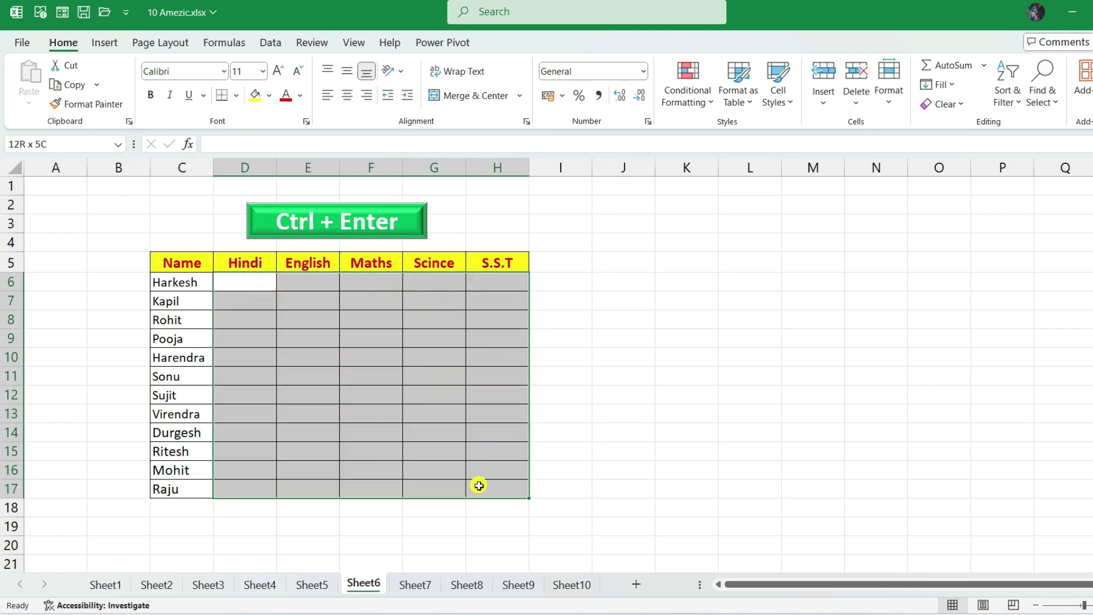
key("alt+h")
key("a")
key("c")
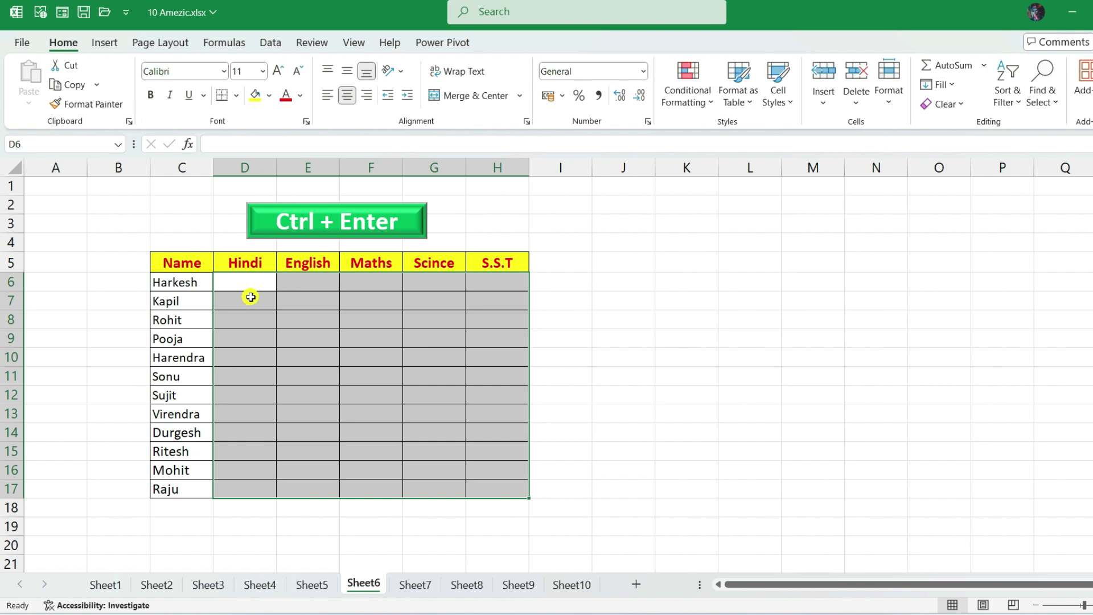
- Fill every cell of the grid J6:N15 with NO at once using Ctrl+Enter
left_click_drag(613, 283, 869, 452)
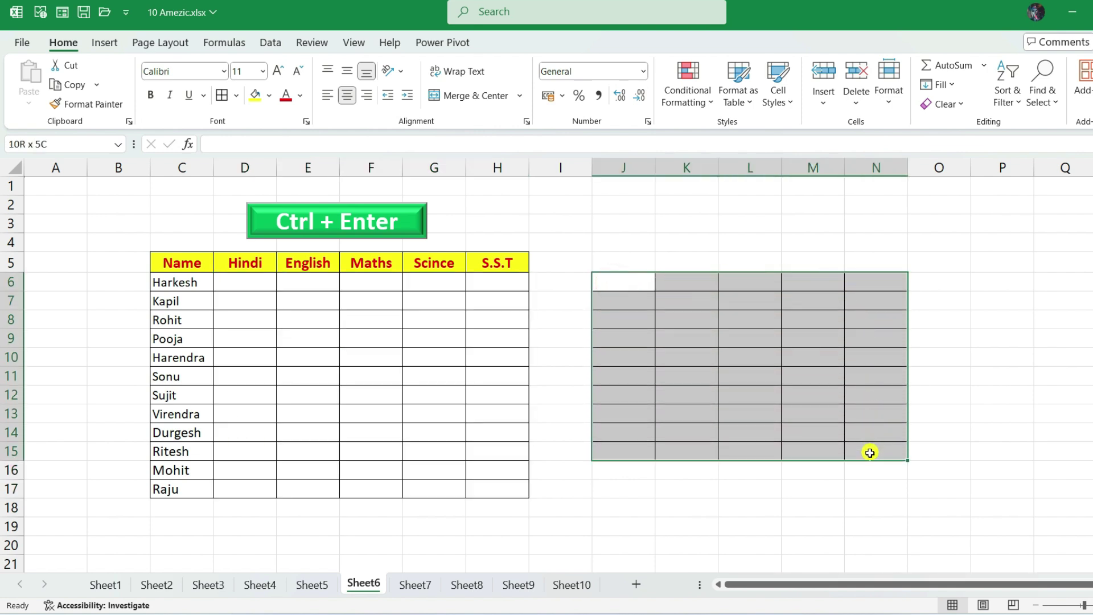
left_click(622, 282)
left_click(623, 303)
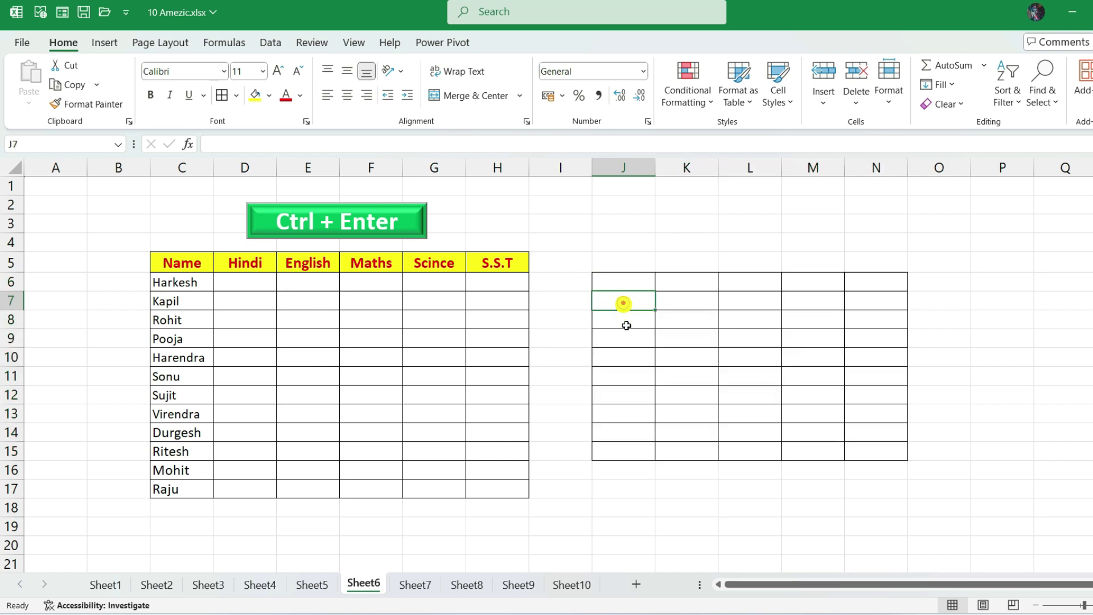
left_click(626, 339)
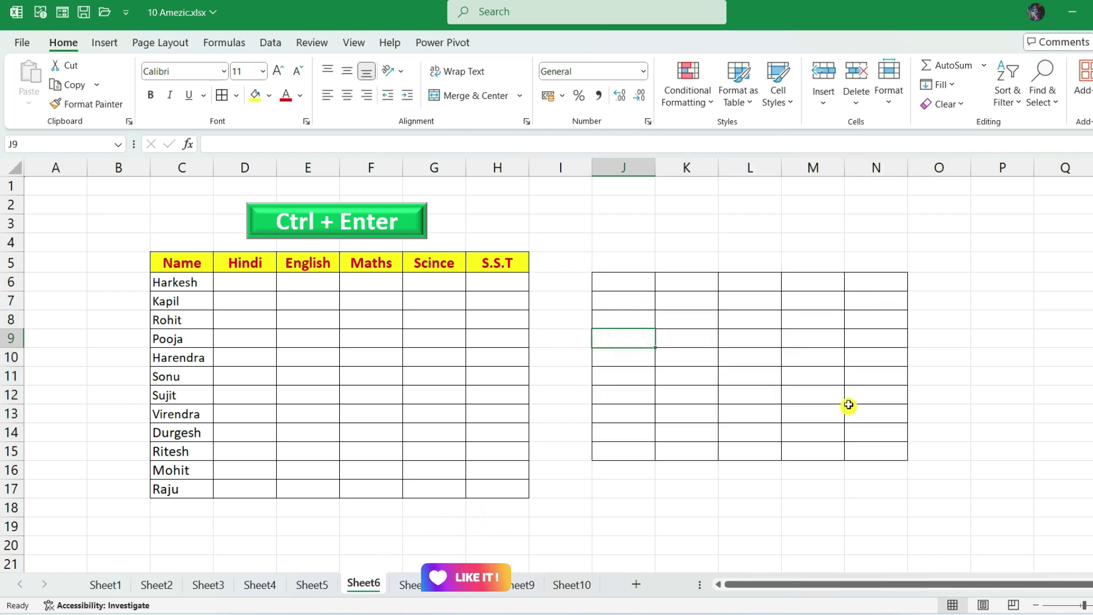
mouse_move(625, 282)
left_mouse_down()
mouse_move(780, 283)
mouse_move(848, 362)
mouse_move(857, 449)
left_mouse_up()
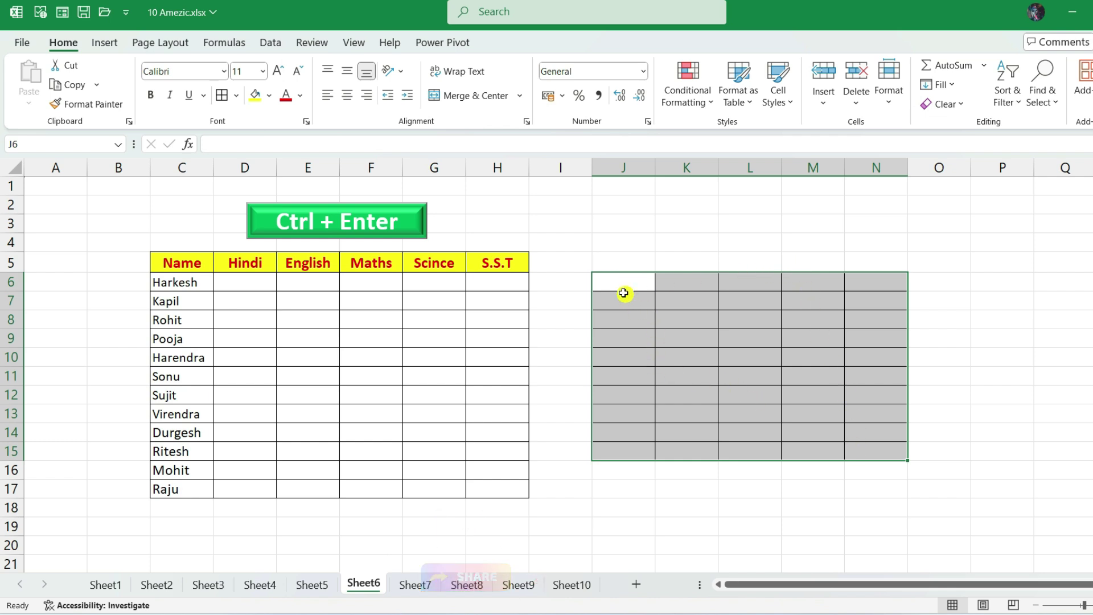
type("NO")
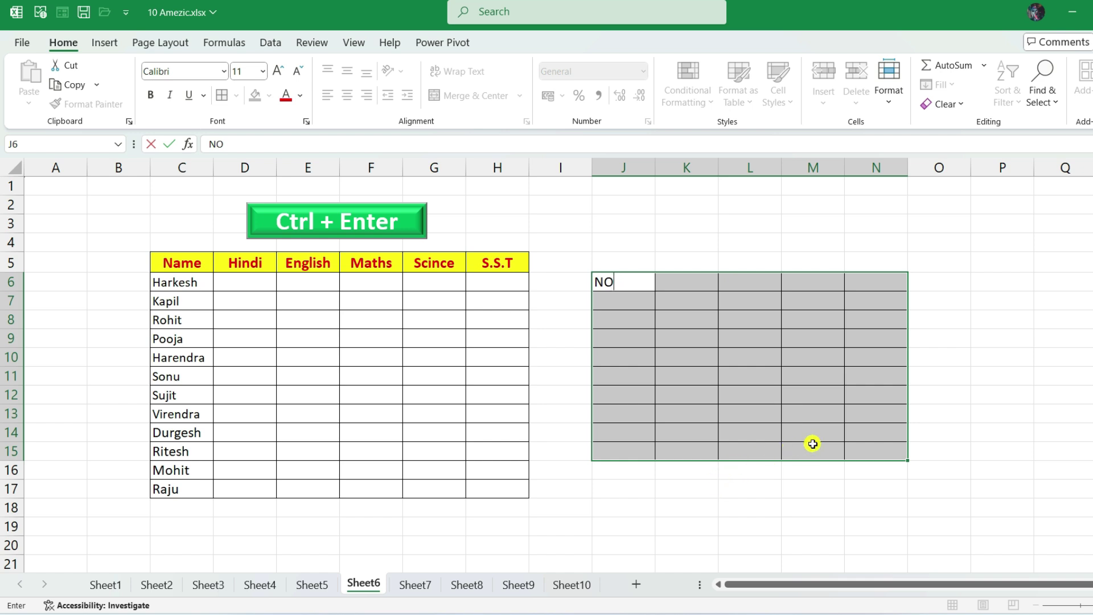
key("ctrl+Return")
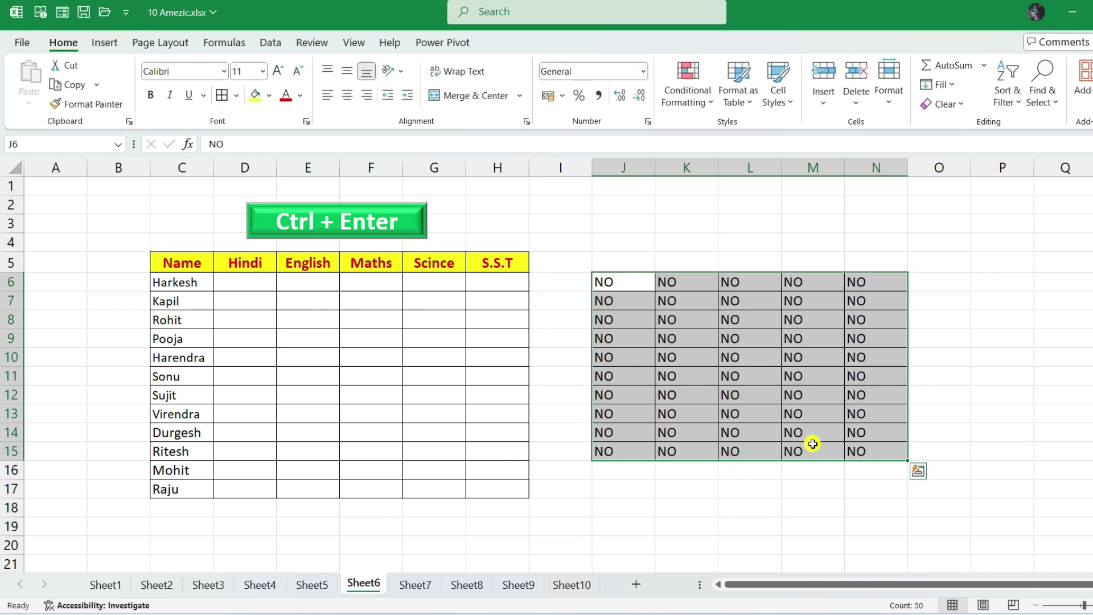
left_click(866, 486)
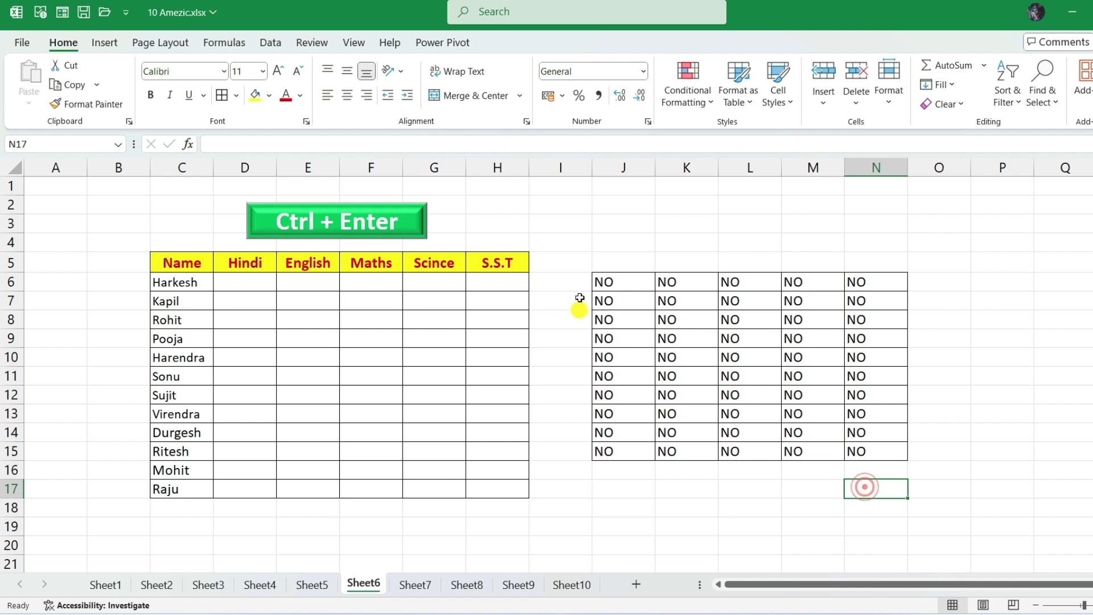
left_click_drag(621, 284, 870, 447)
- Undo the NO fill and enter =RANDBETWEEN(35,99) into all marks cells D6:H17
key("ctrl+z")
left_click_drag(250, 281, 478, 484)
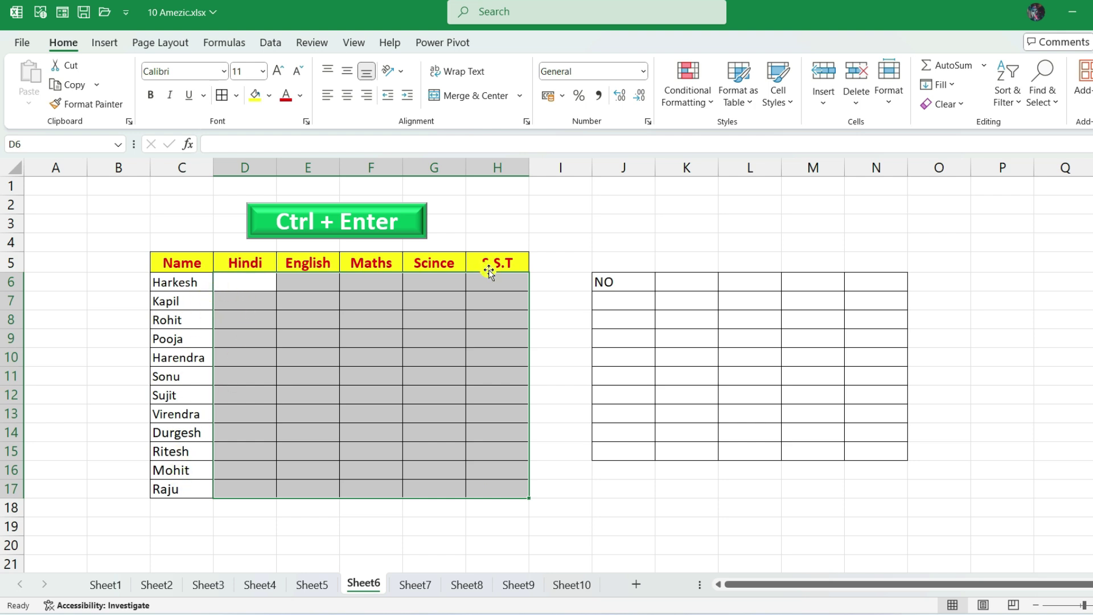
left_click_drag(247, 278, 481, 481)
left_click(231, 279)
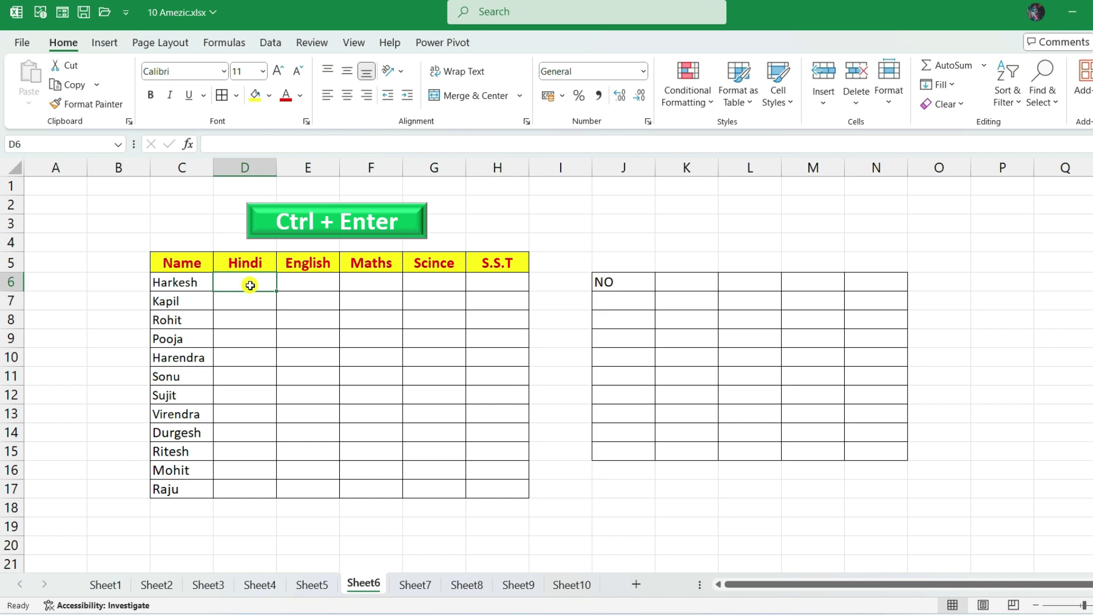
left_click_drag(250, 285, 512, 493)
type("=")
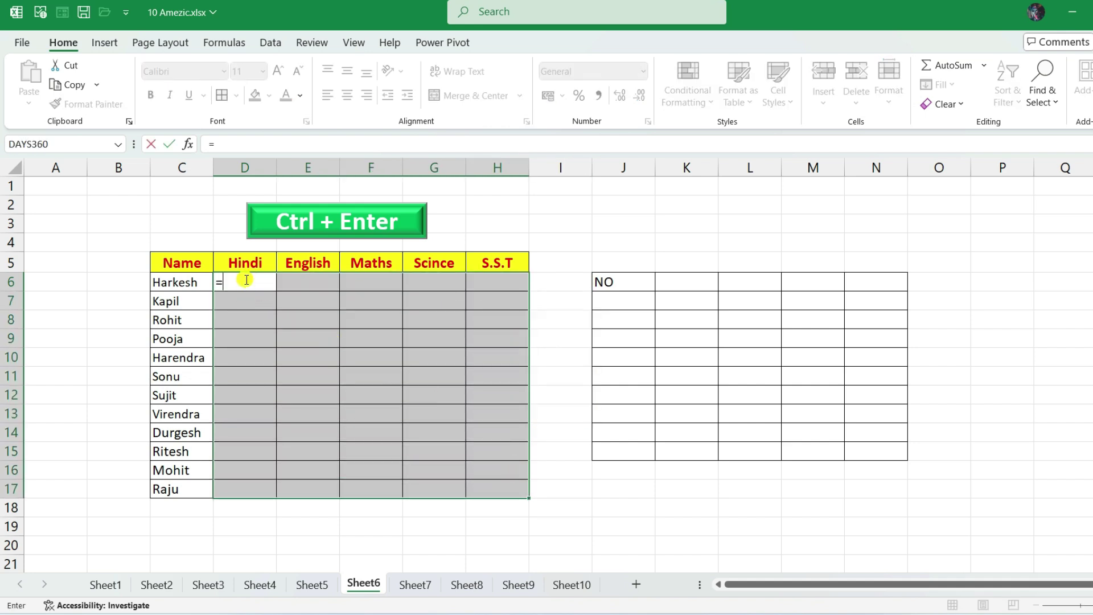
type("ran")
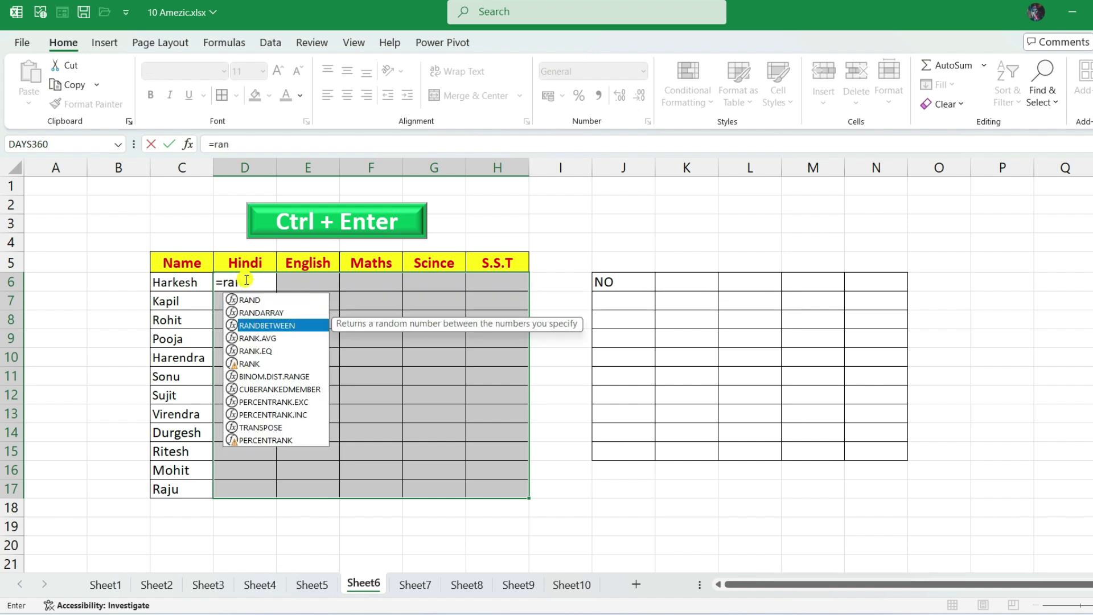
key("Tab")
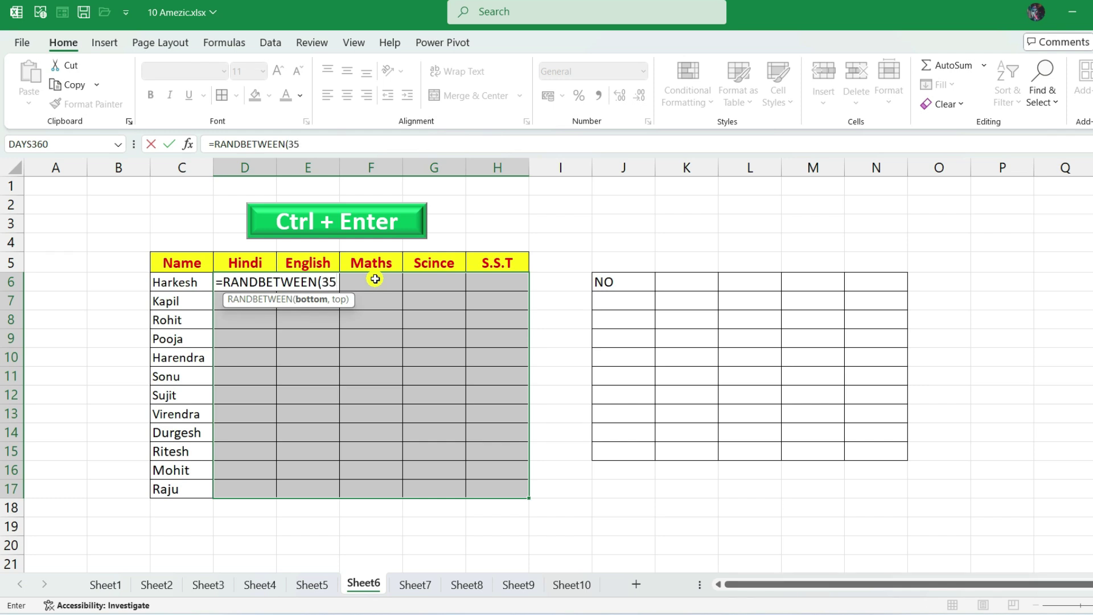
type("35,99")
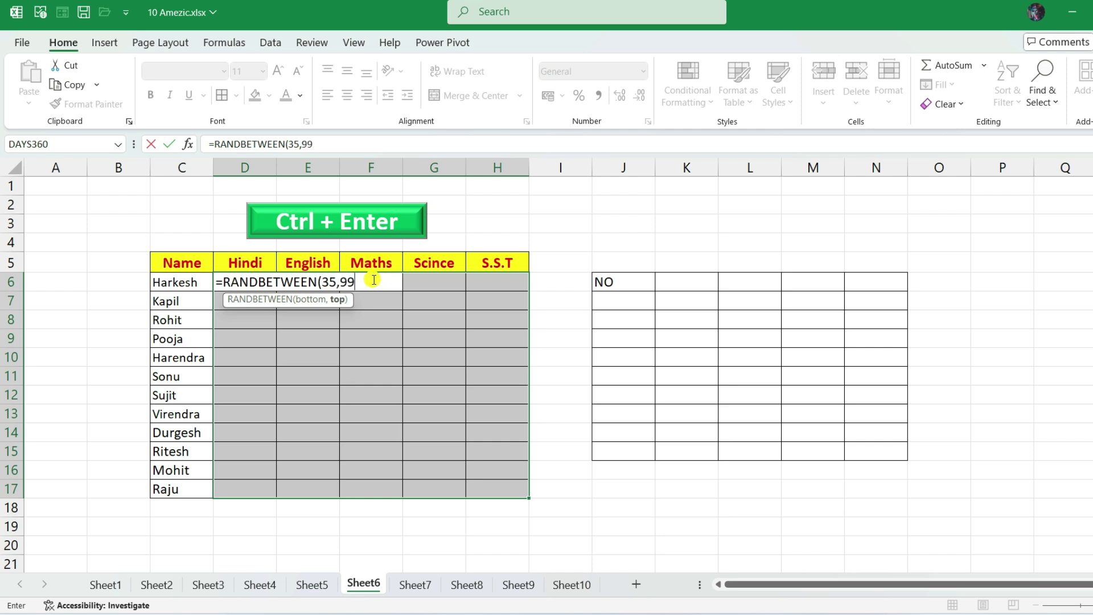
type(")")
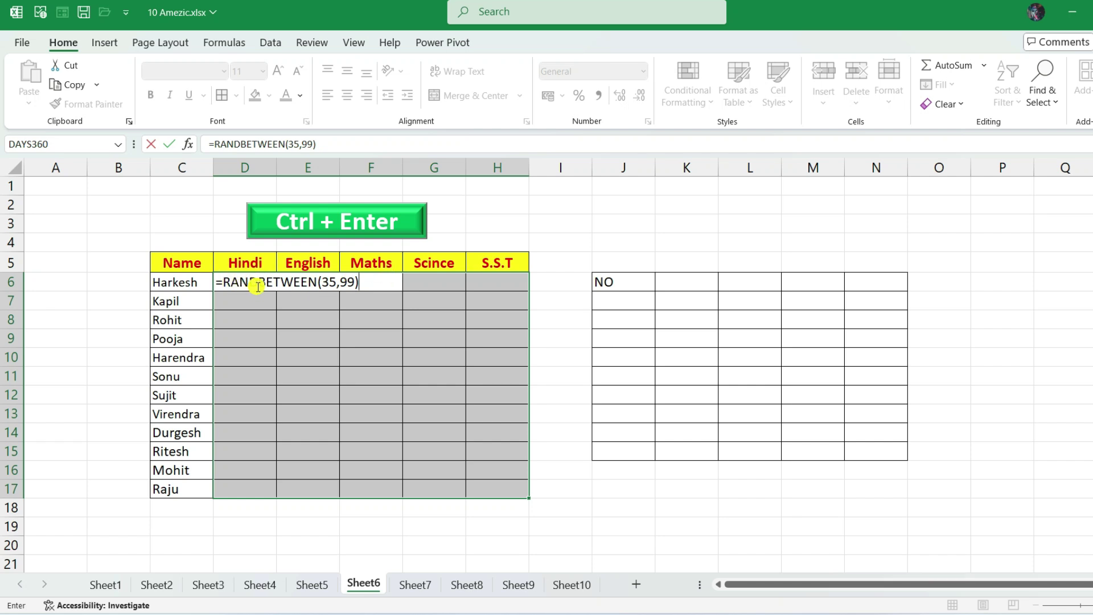
key("ctrl+Return")
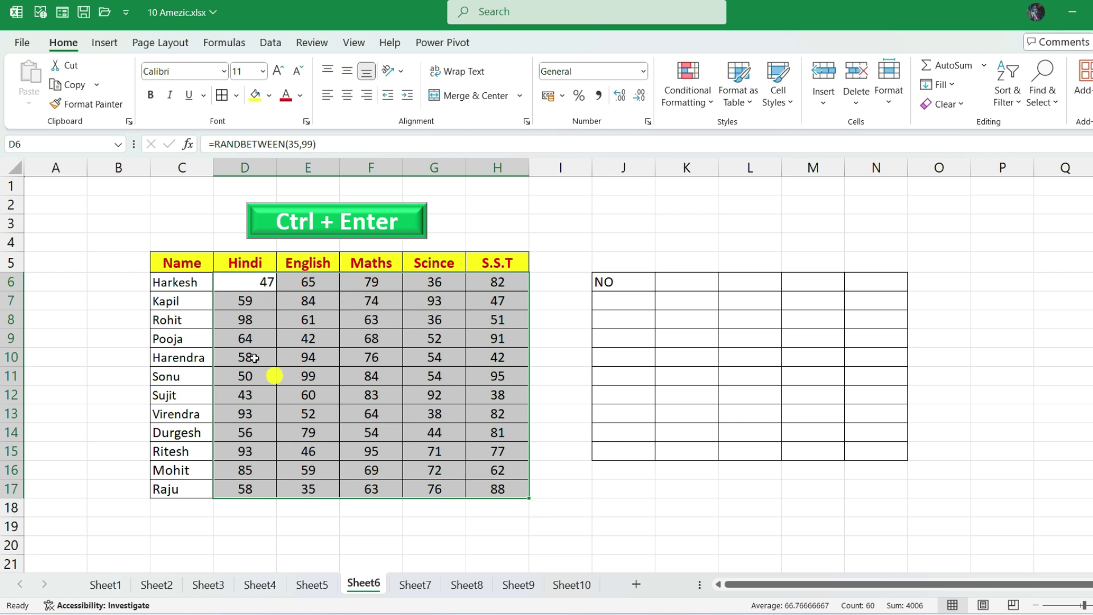
- Inspect individual mark cells to confirm they hold RANDBETWEEN formulas
left_click(328, 314)
left_click(252, 286)
left_click(364, 359)
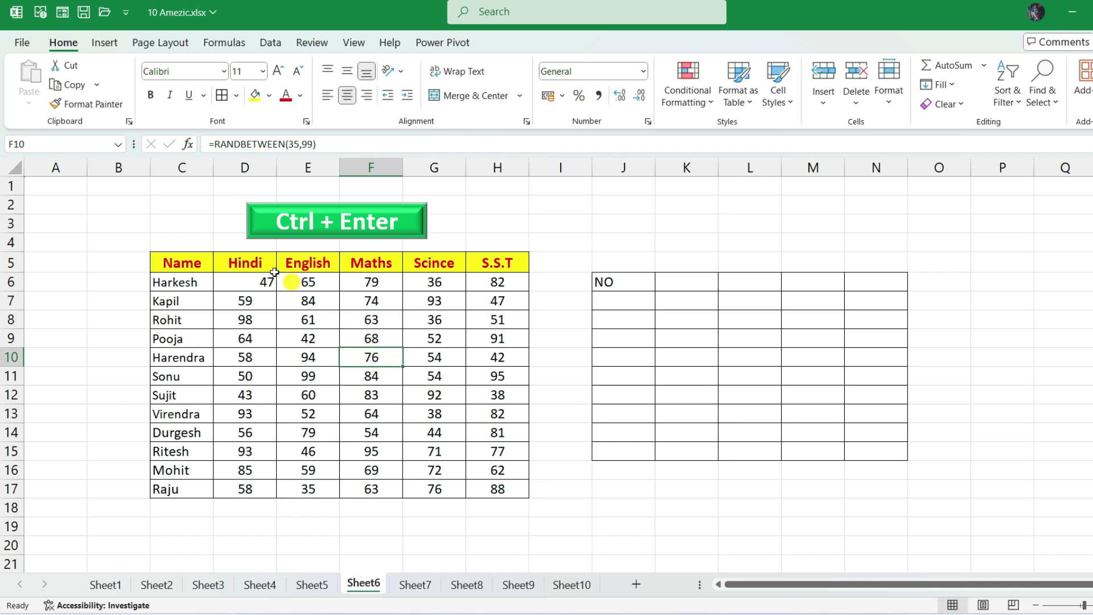
left_click(370, 317)
left_click(443, 332)
- Copy D6:H17 and paste it back as values only, then verify cells hold plain numbers
left_click_drag(250, 281, 485, 486)
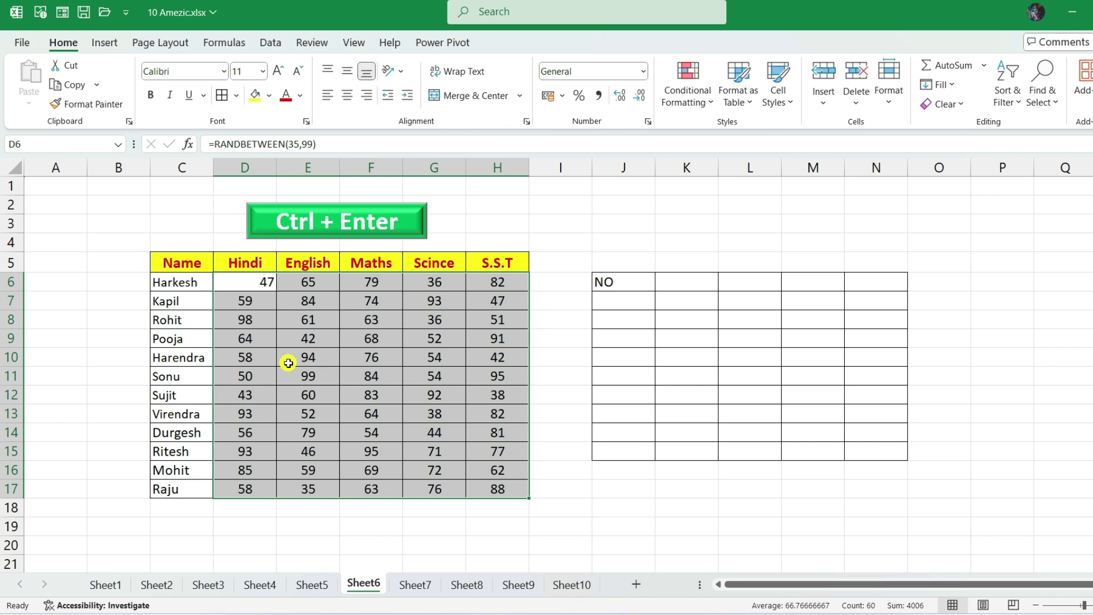
key("ctrl+c")
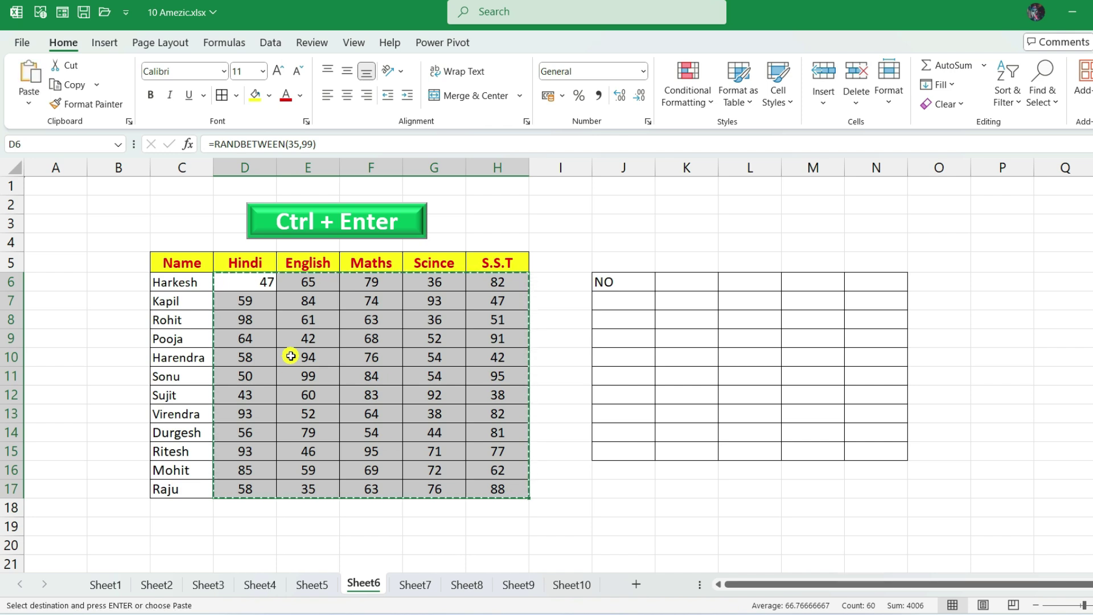
right_click(290, 356)
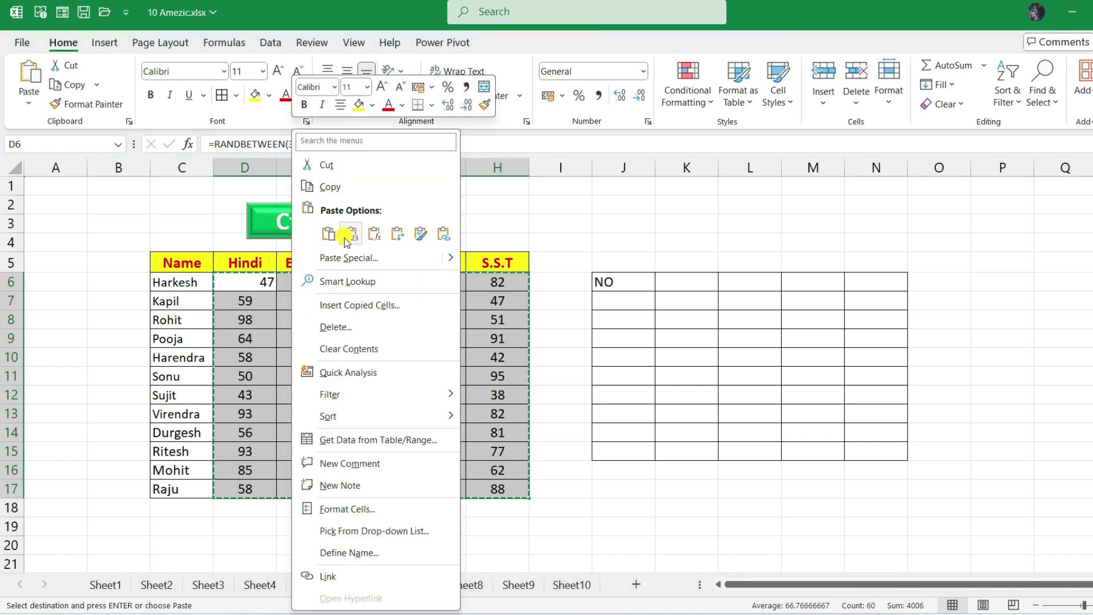
left_click(383, 258)
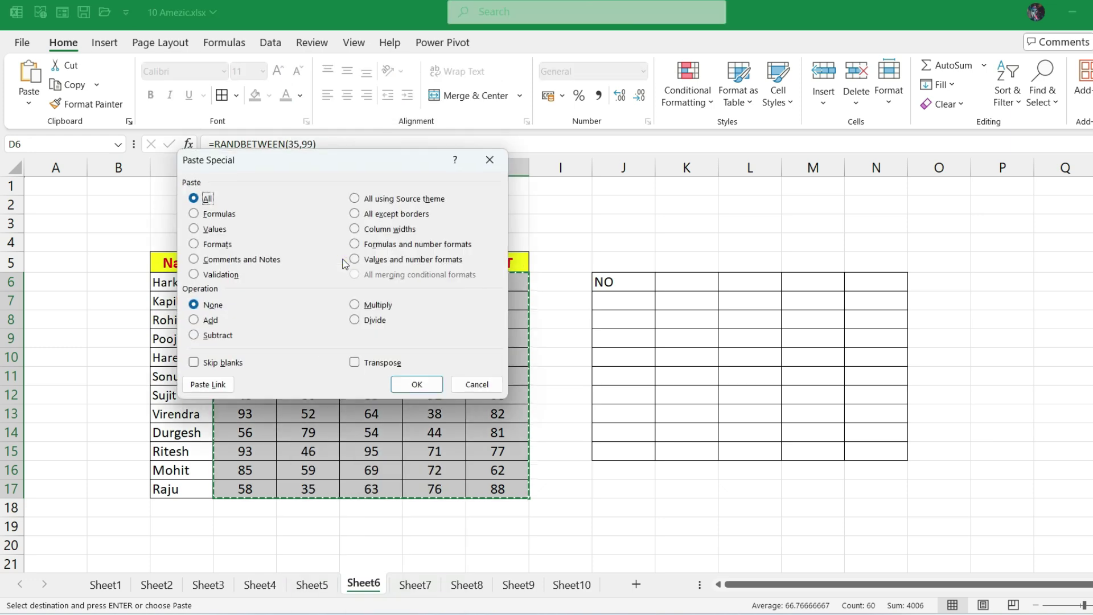
left_click(194, 229)
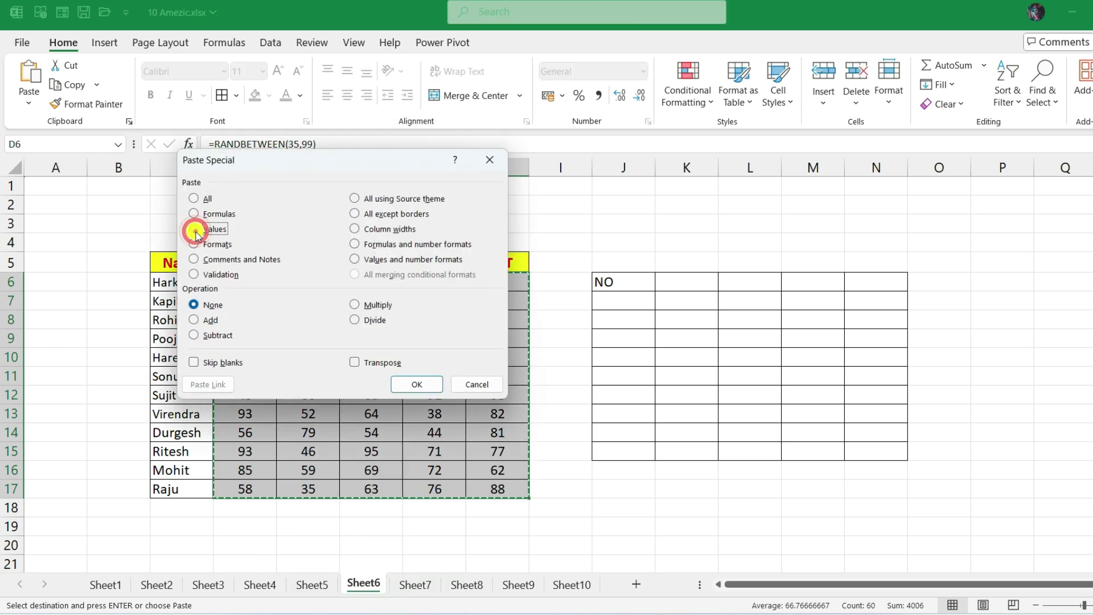
left_click(415, 385)
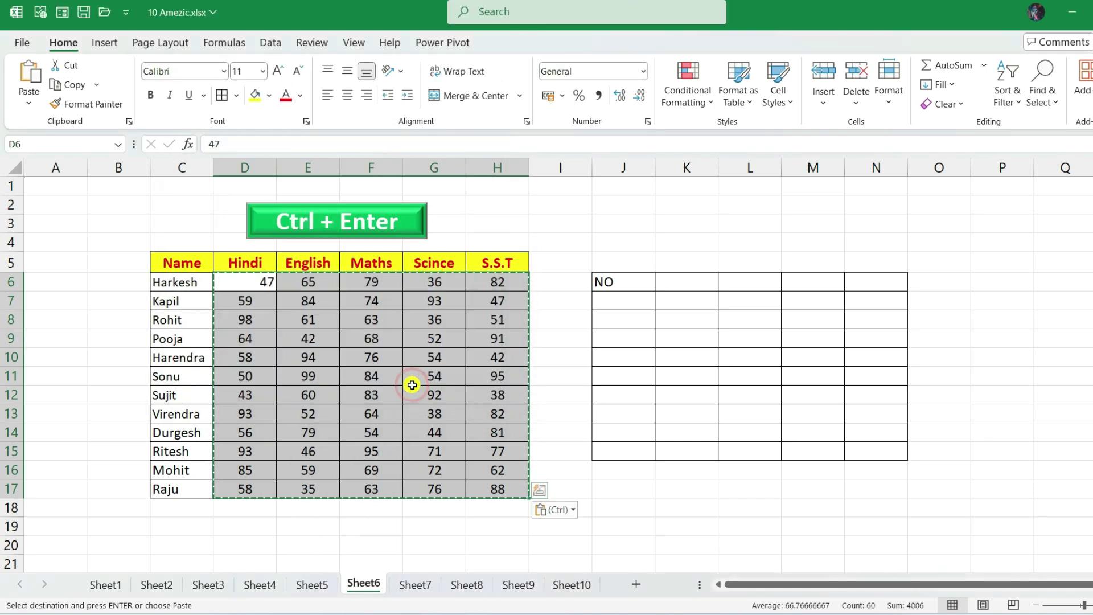
left_click(374, 372)
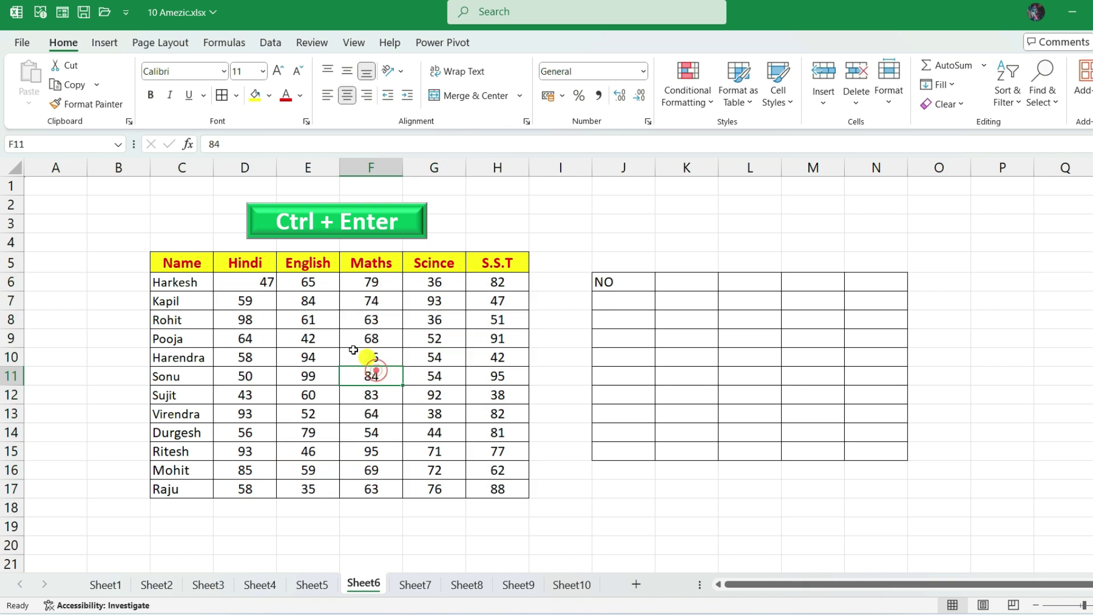
left_click(376, 336)
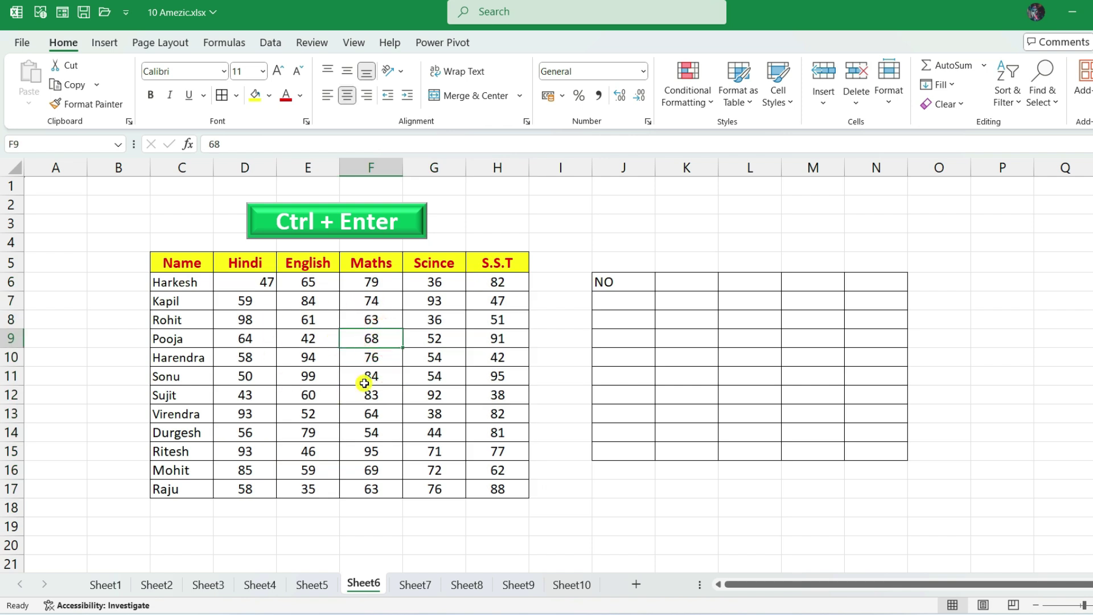
left_click(364, 314)
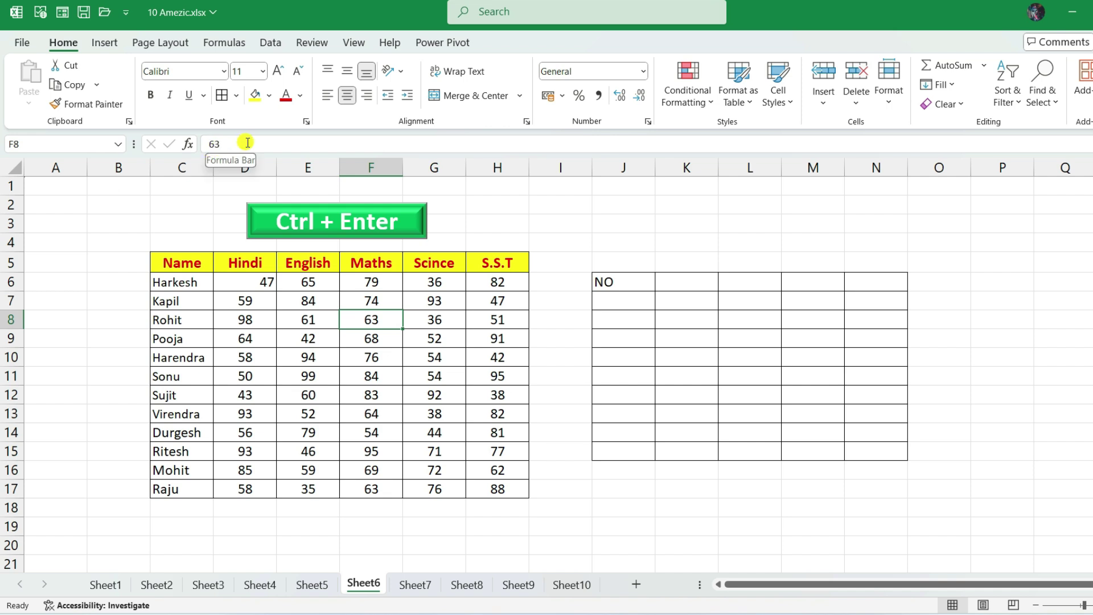
left_click(347, 345)
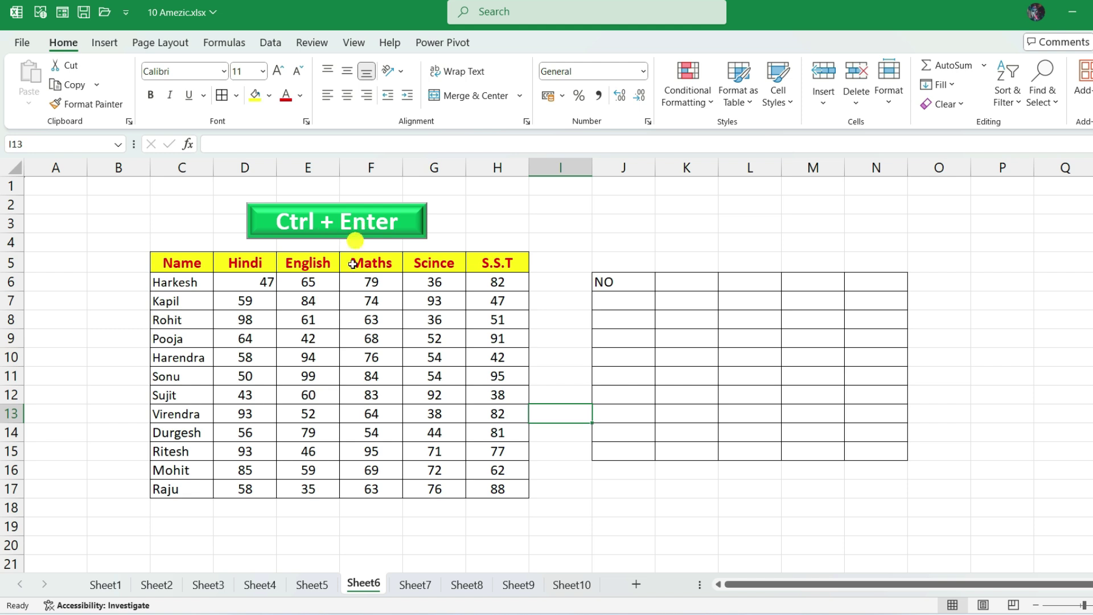
- Select Rohit's English mark, cell G10, in the Sheet7 marks table
left_click_drag(263, 283, 485, 484)
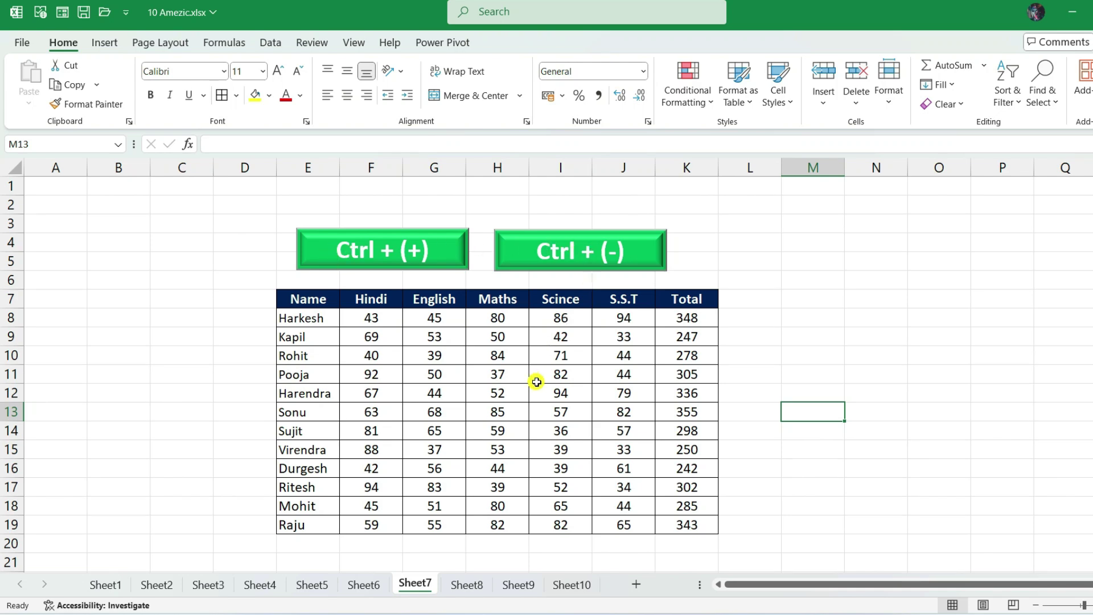
scroll(529, 375, "down", 2)
scroll(532, 371, "up", 2)
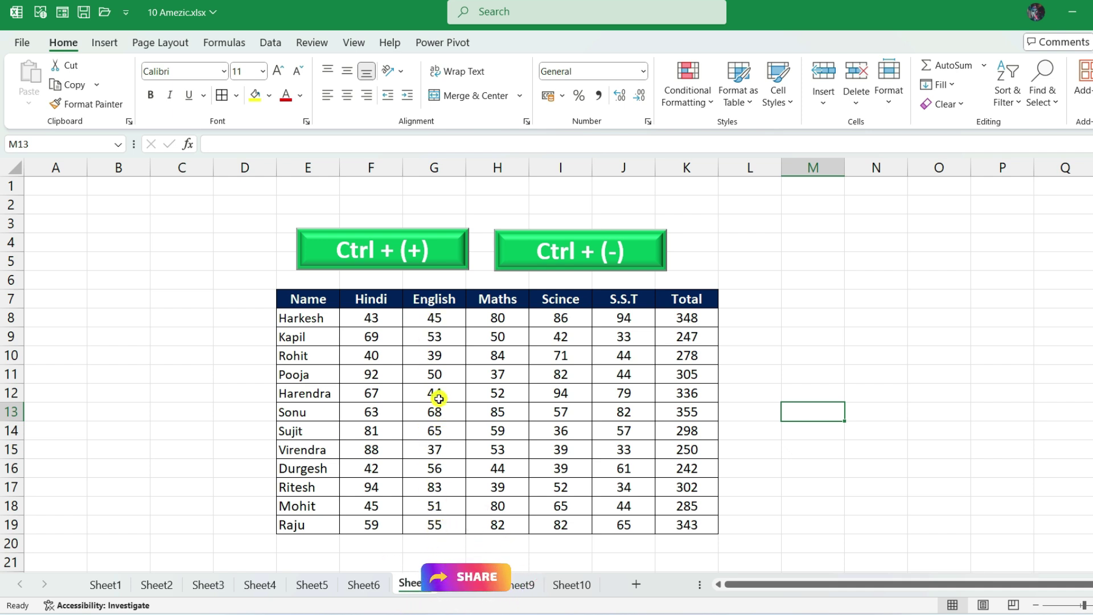
left_click(435, 356)
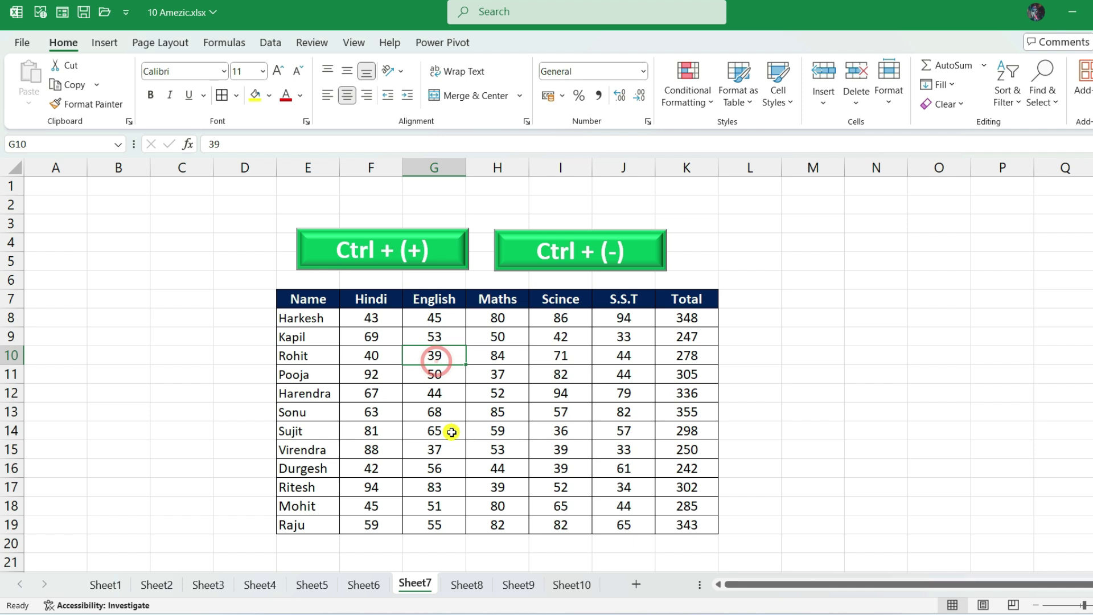
- Insert an entire blank column at G, between the Hindi and English marks, with Ctrl+Plus
key("ctrl+plus")
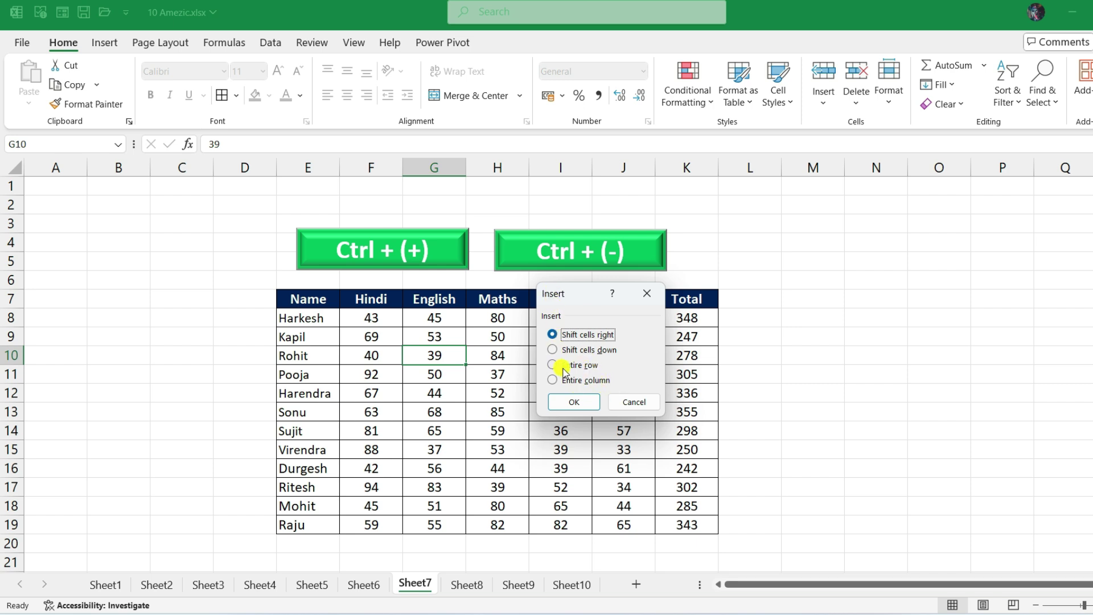
left_click(552, 380)
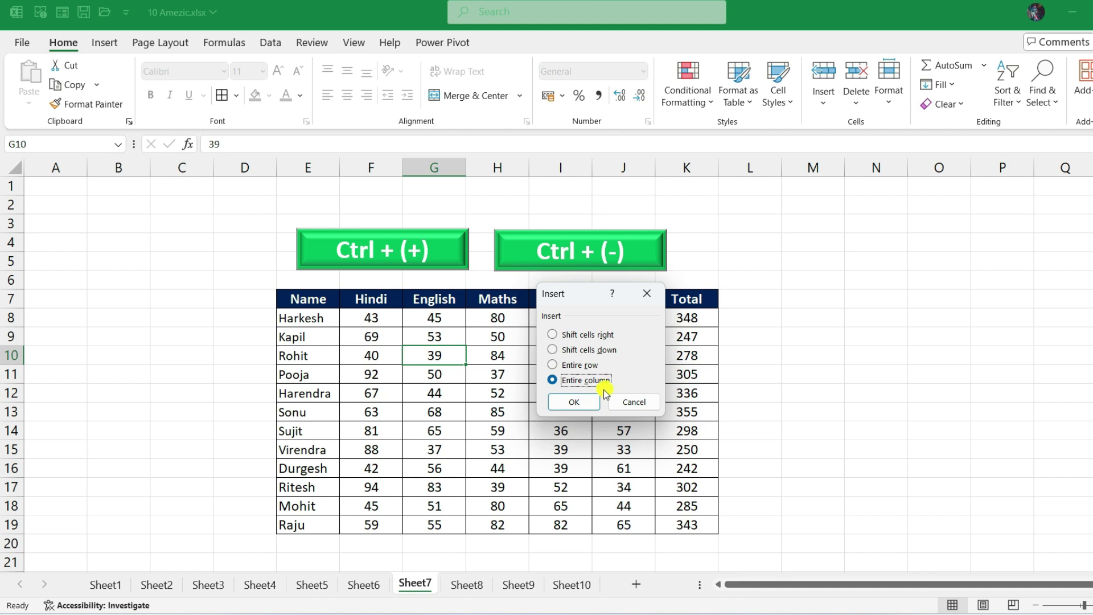
left_click(570, 403)
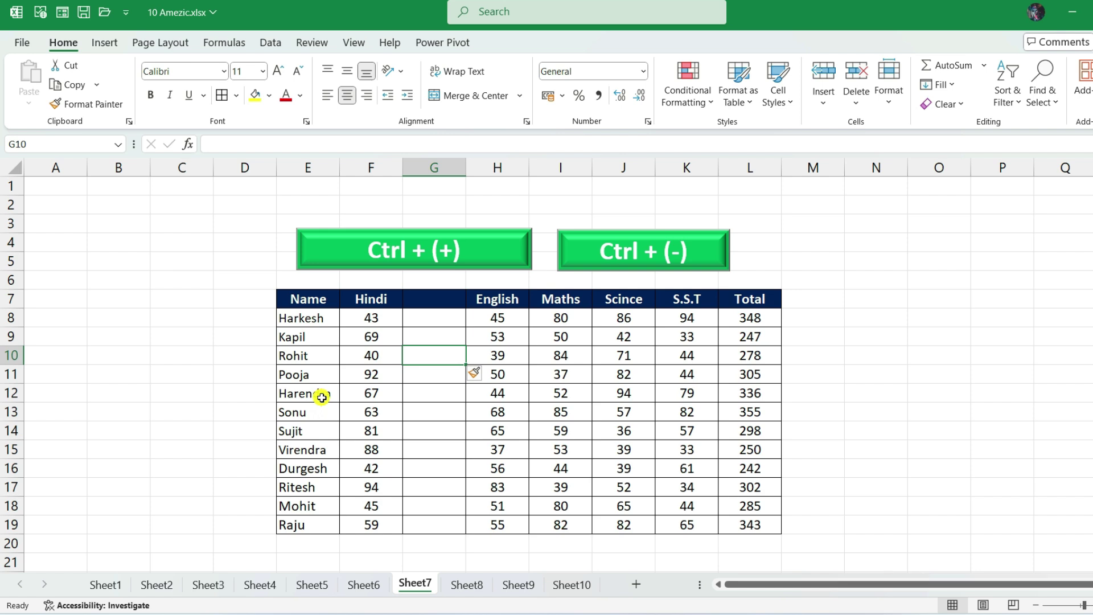
left_click(301, 377)
left_click_drag(62, 378, 814, 375)
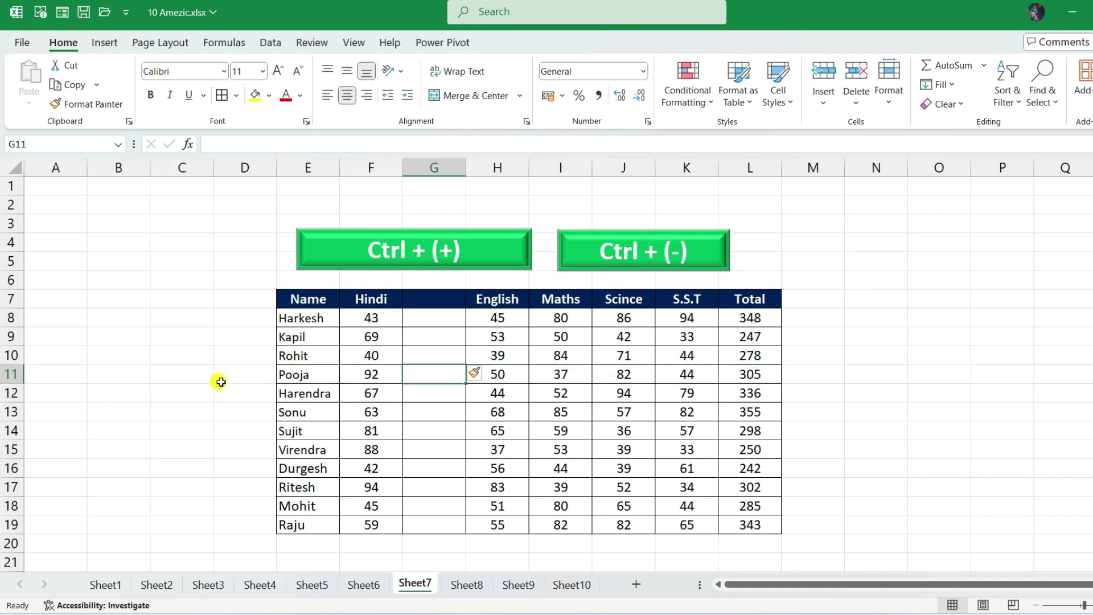
- Insert an entire blank row at row 11, above Pooja's row, with Ctrl+Plus
left_click(277, 379)
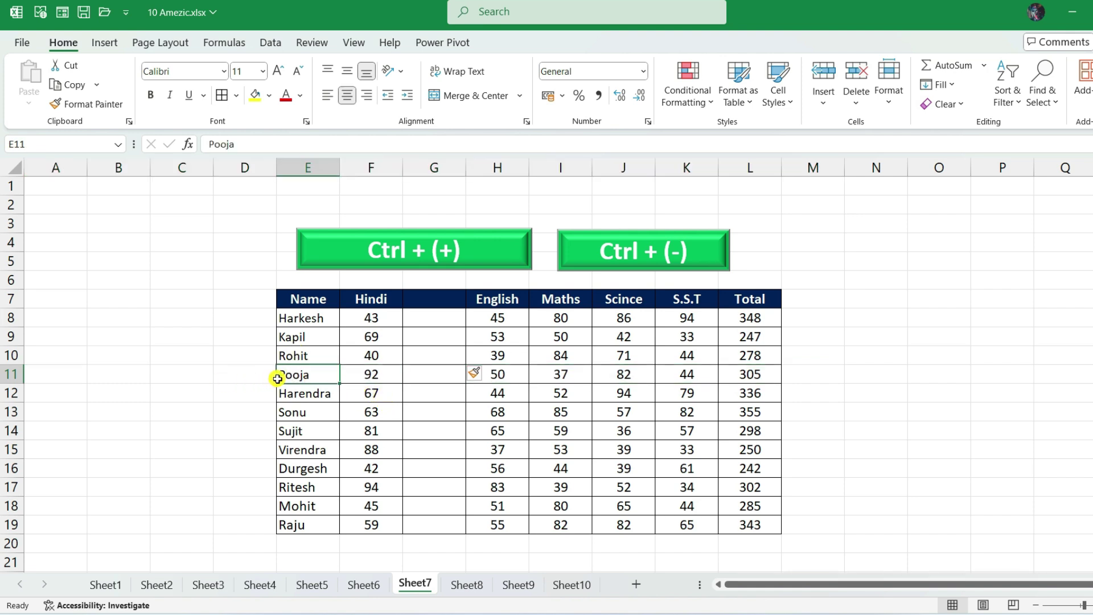
left_click(456, 373)
left_click(235, 375)
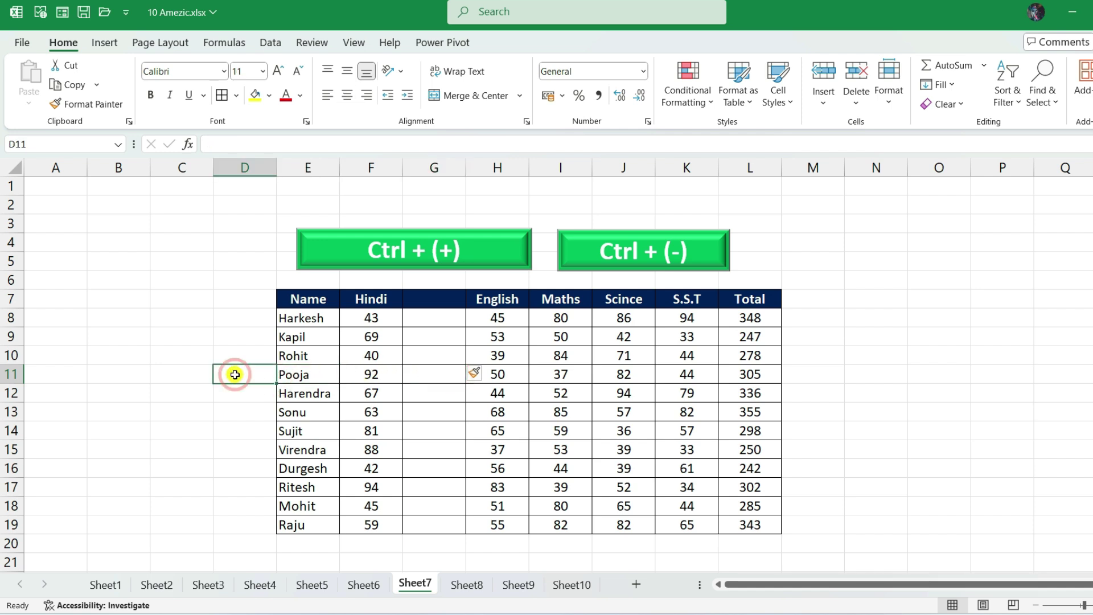
key("ctrl+plus")
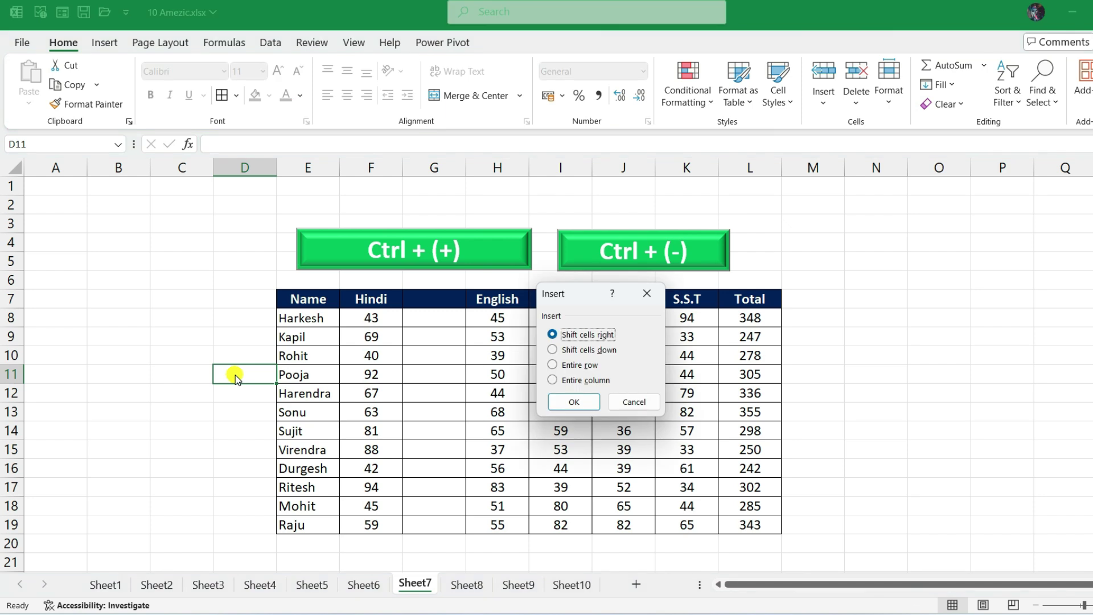
left_click_drag(581, 295, 452, 294)
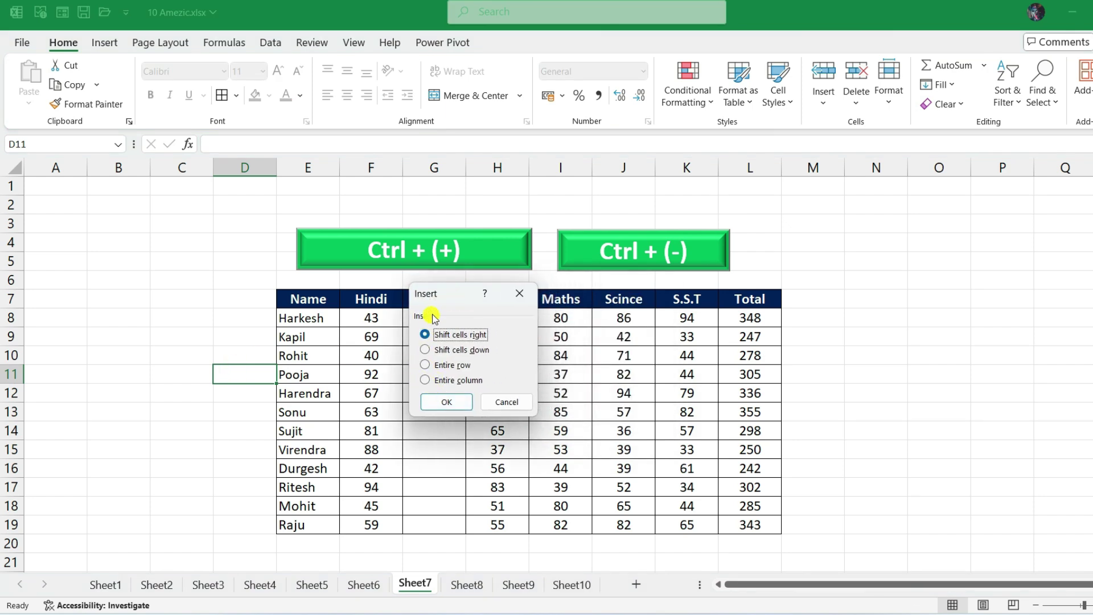
left_click(426, 366)
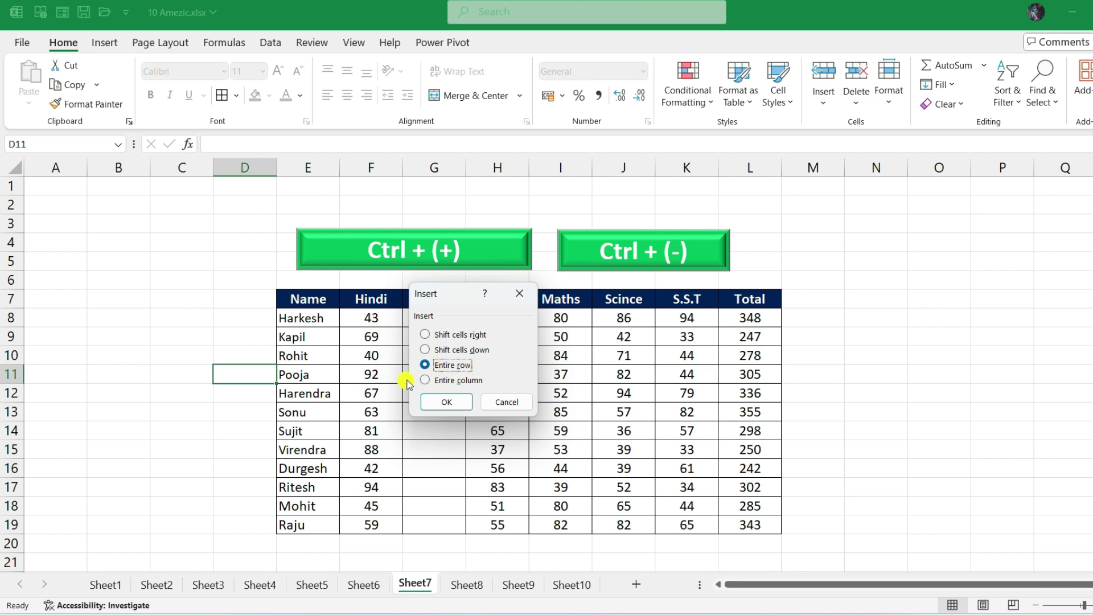
left_click(444, 402)
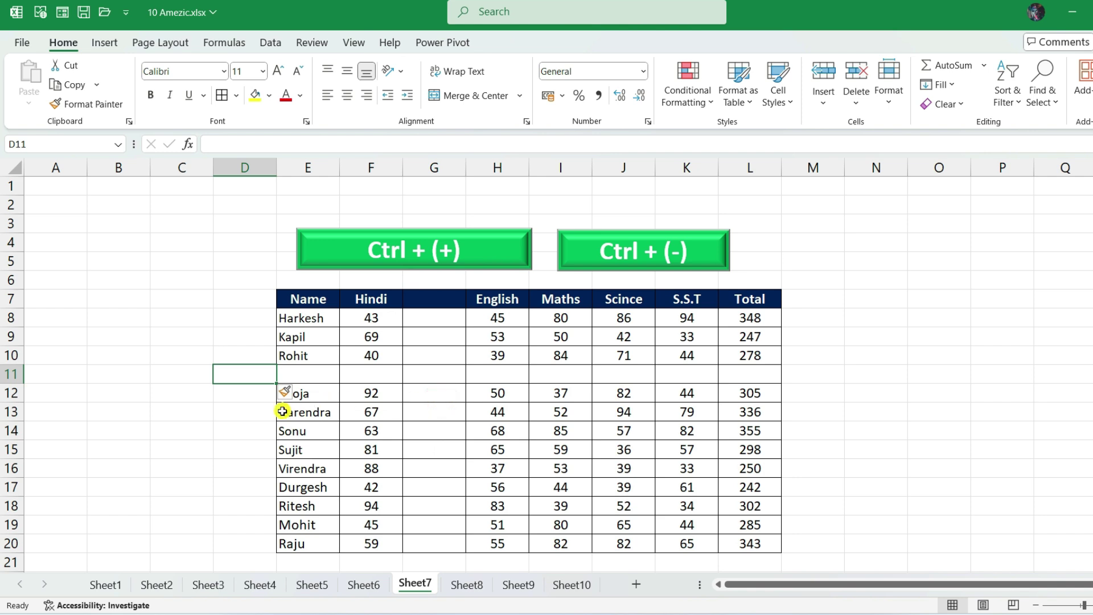
left_click(299, 393)
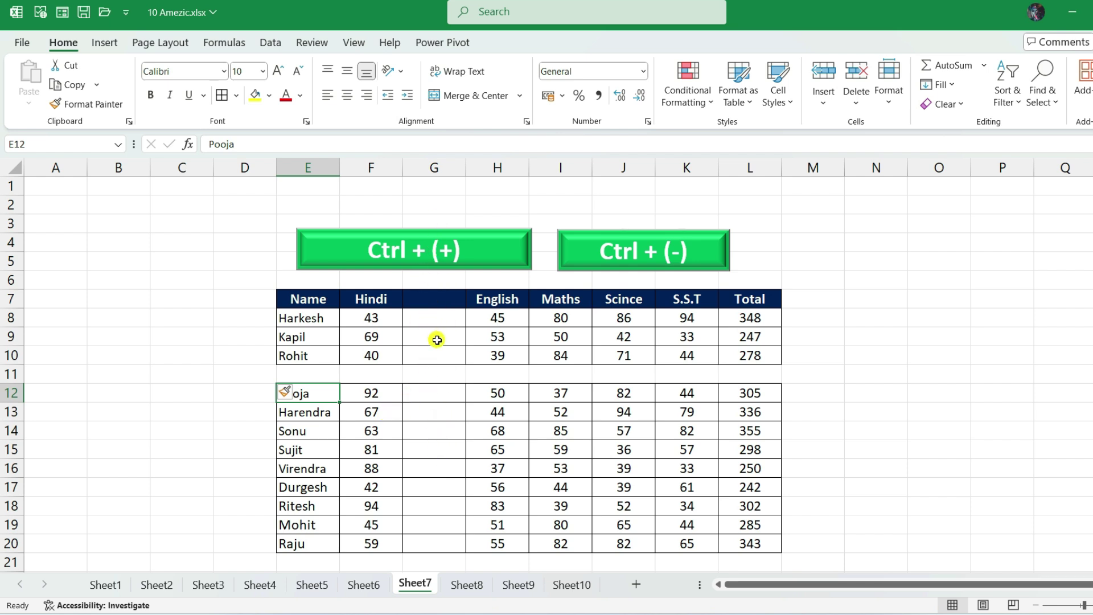
left_click(437, 340)
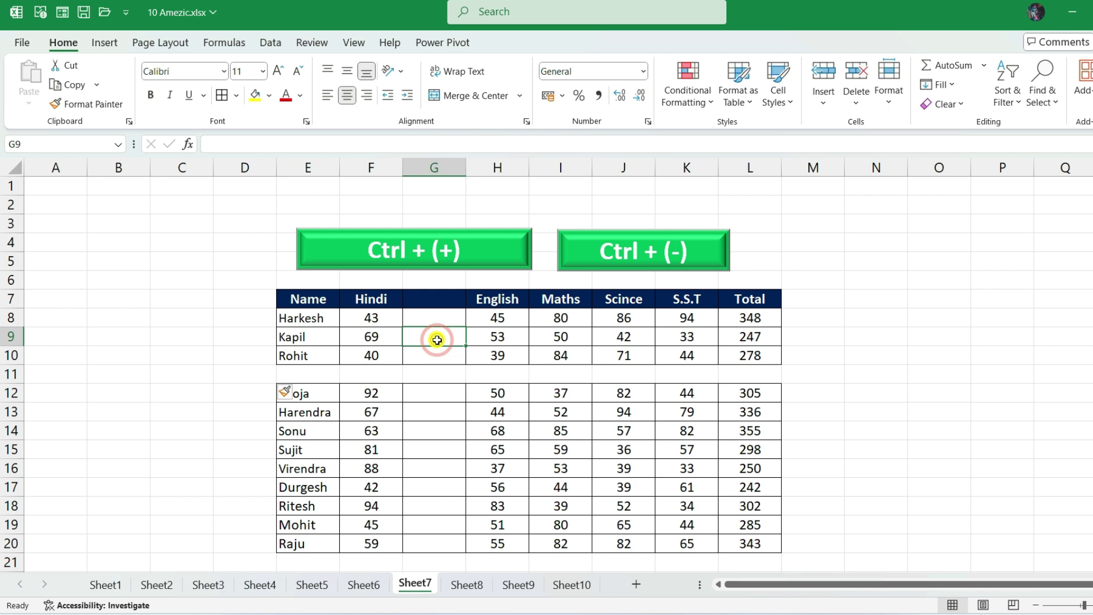
key("ctrl+minus")
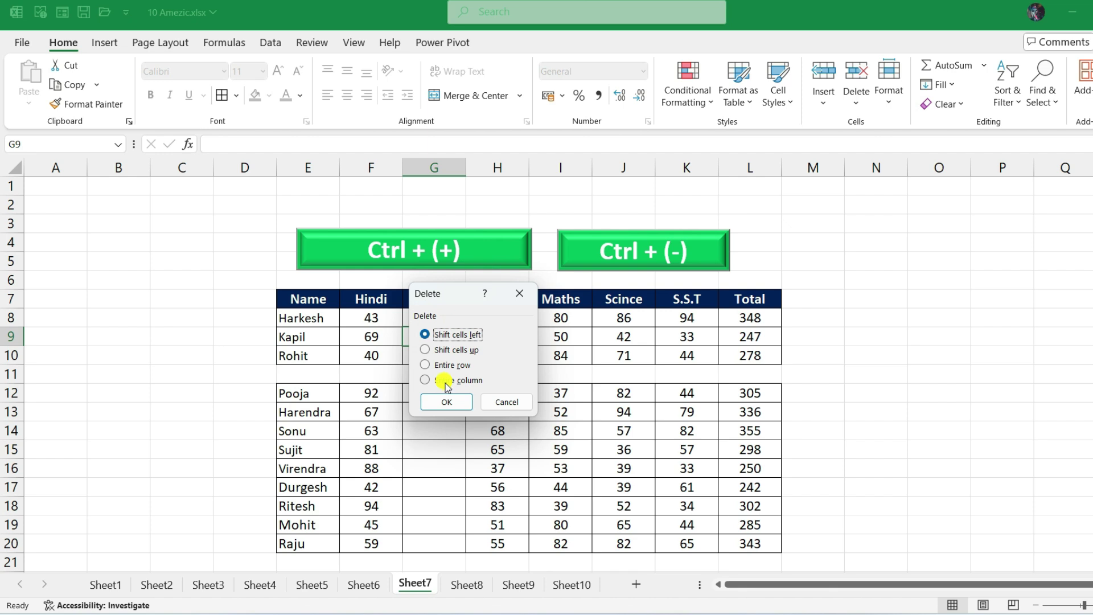
- Delete the blank column G and then the blank row 11 using Ctrl+Minus
left_click(426, 380)
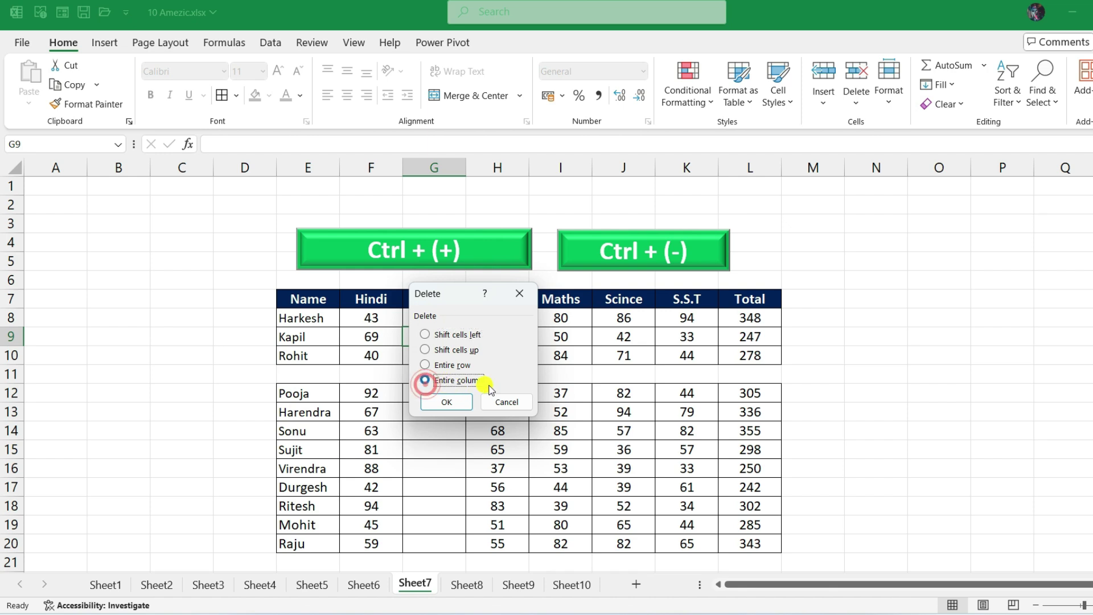
left_click(445, 401)
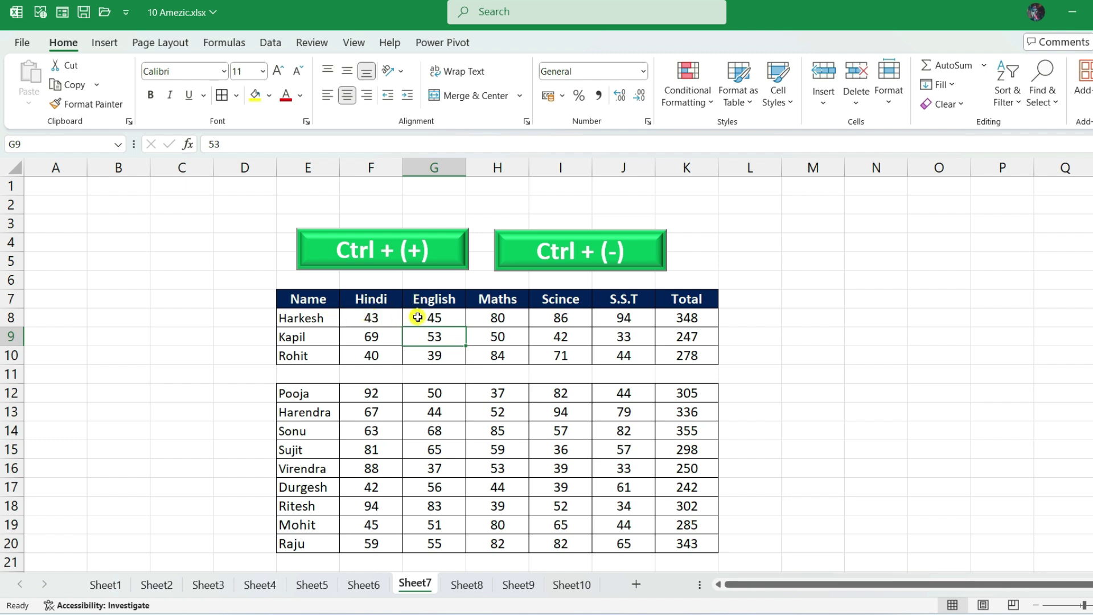
left_click_drag(244, 375, 327, 374)
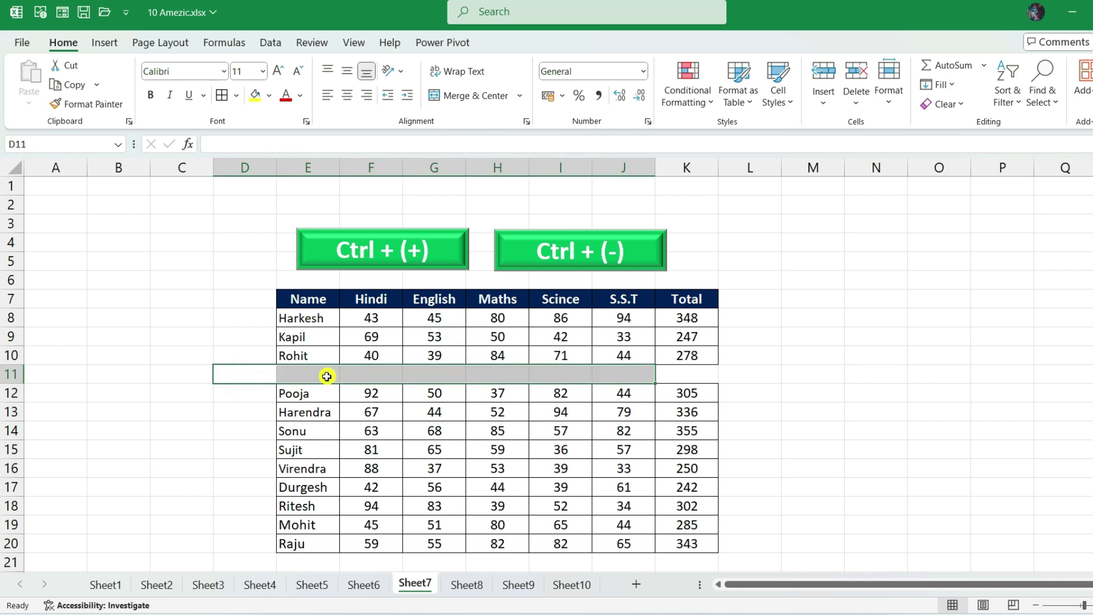
left_click(500, 376)
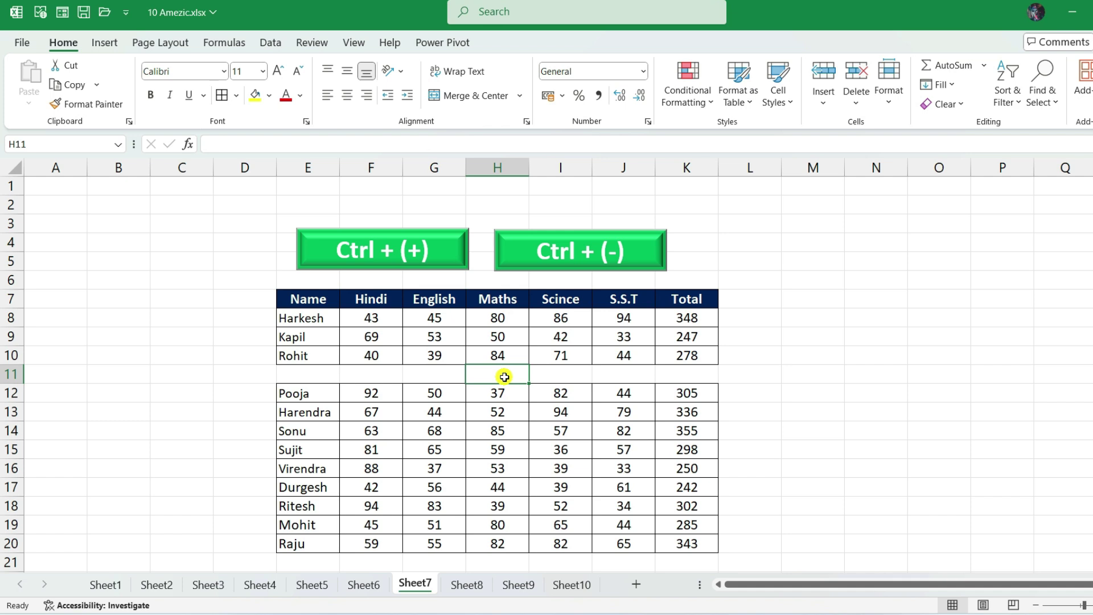
key("ctrl+minus")
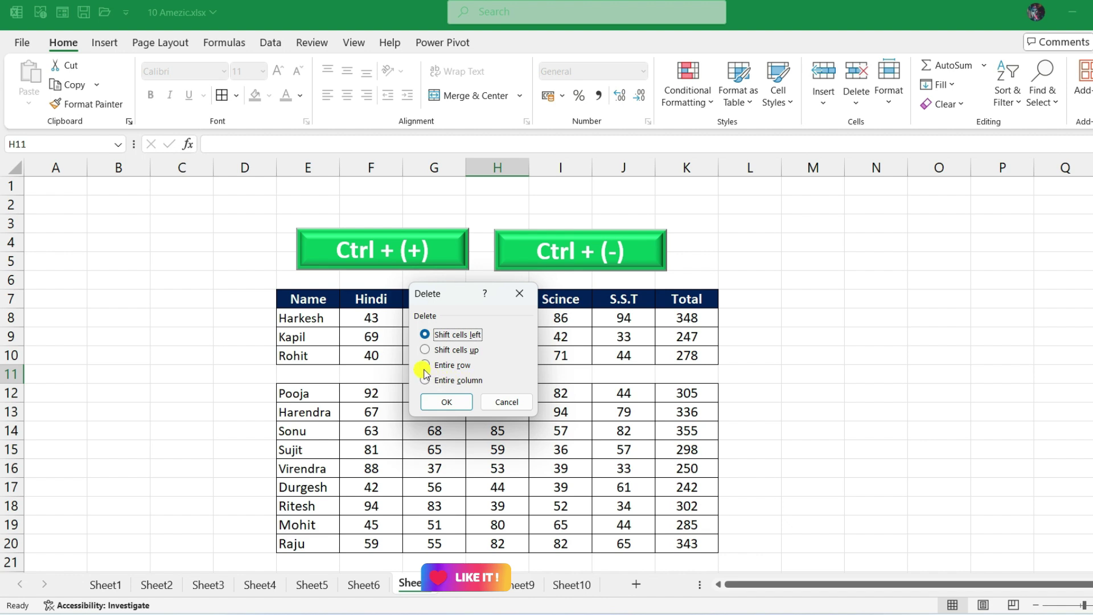
left_click(444, 365)
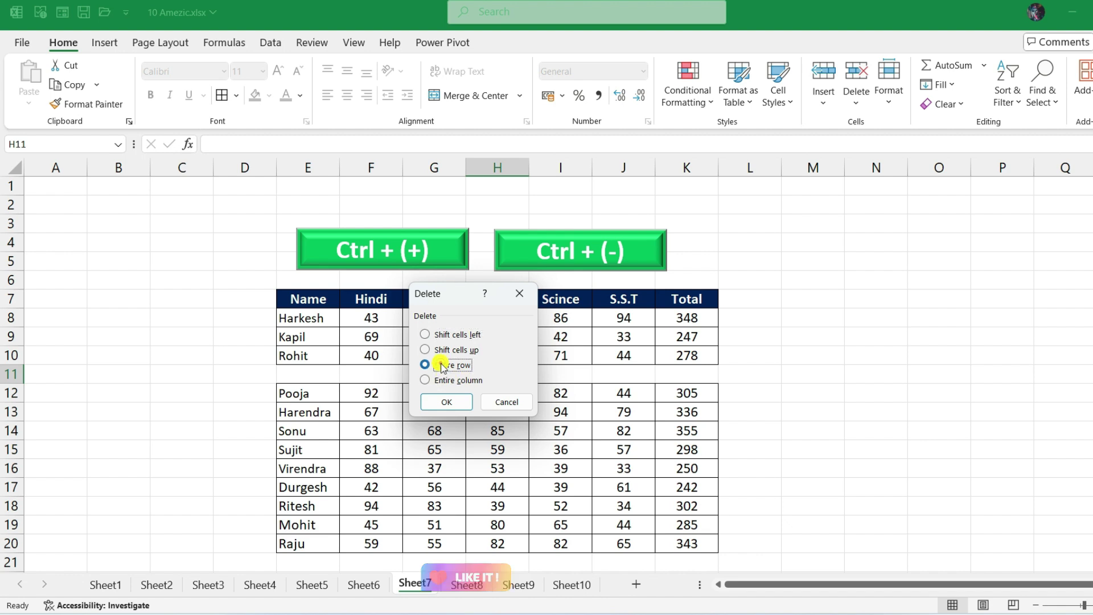
left_click(445, 405)
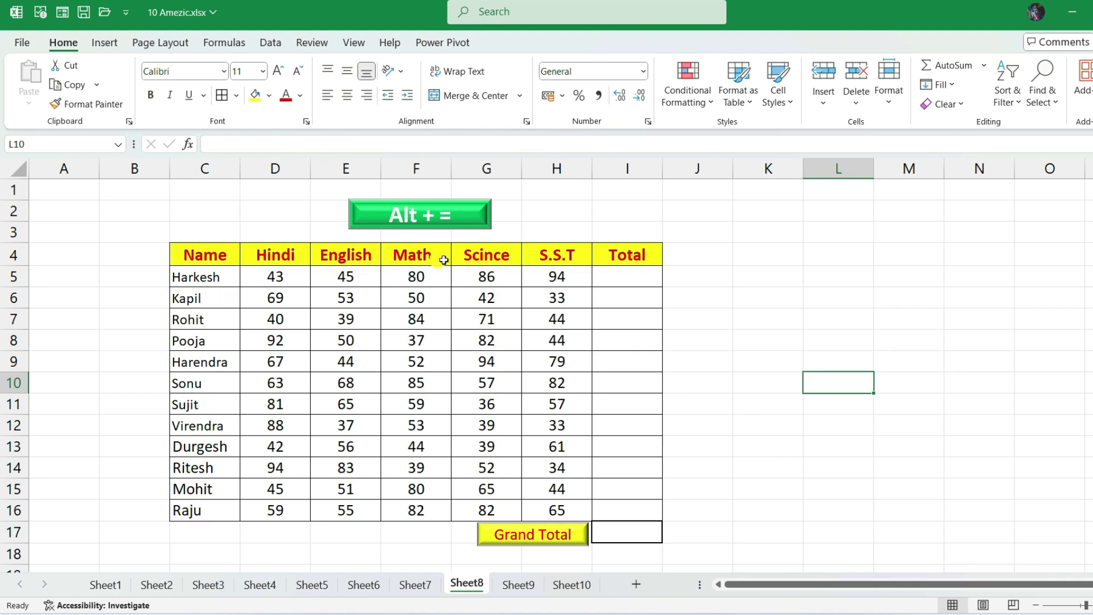
- Sum Harkesh's five subject marks in I5 with Alt+=, giving =SUM(D5:H5) = 348
left_click_drag(275, 277, 543, 280)
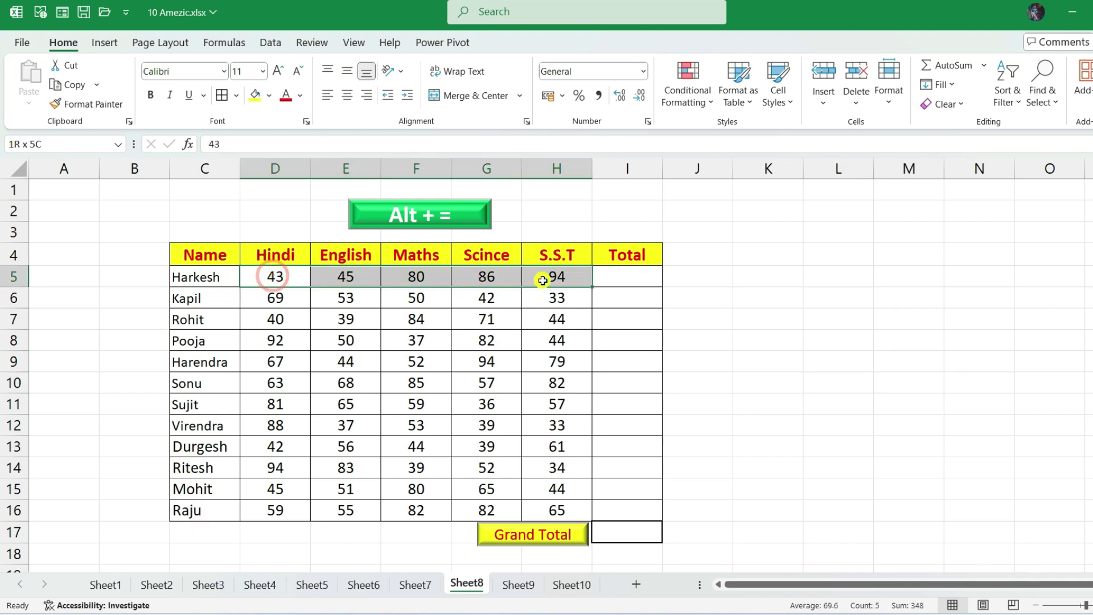
left_click(624, 275)
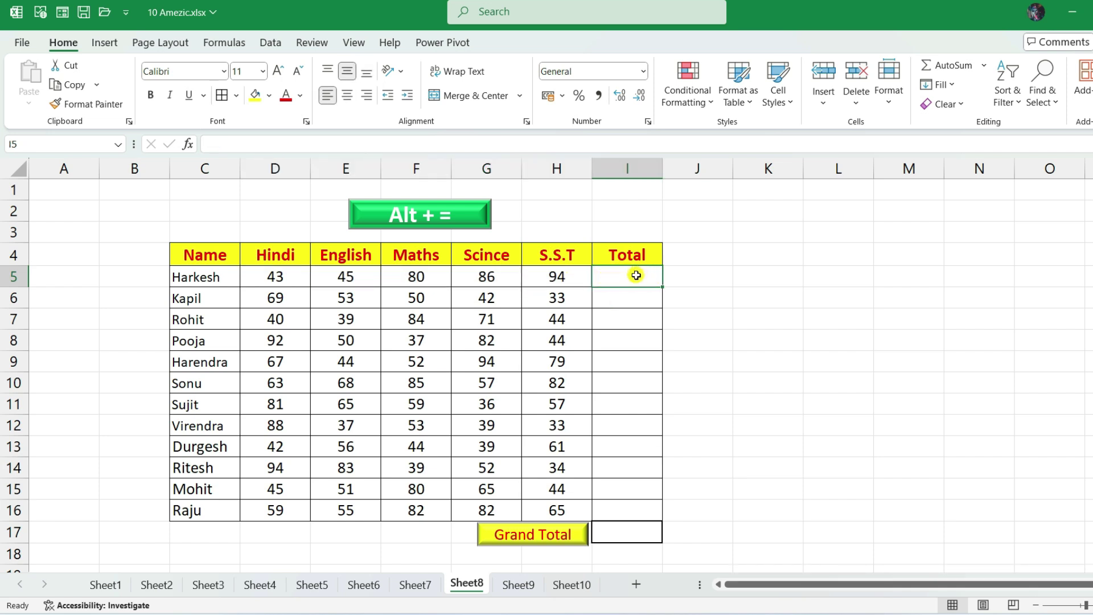
left_click(630, 297)
left_click(618, 282)
key("alt+equal")
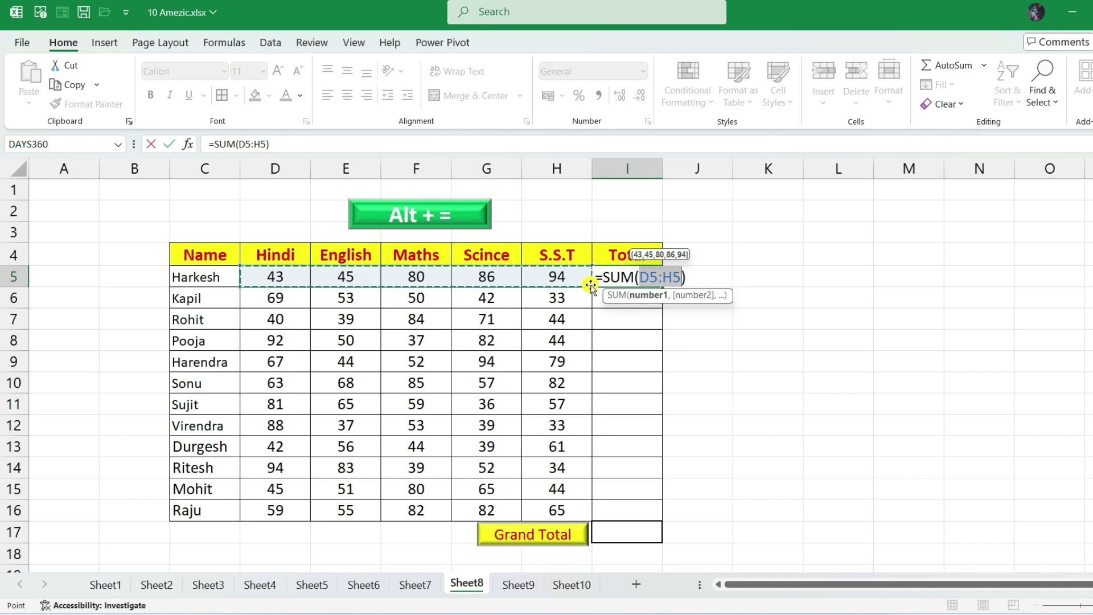
key("Return")
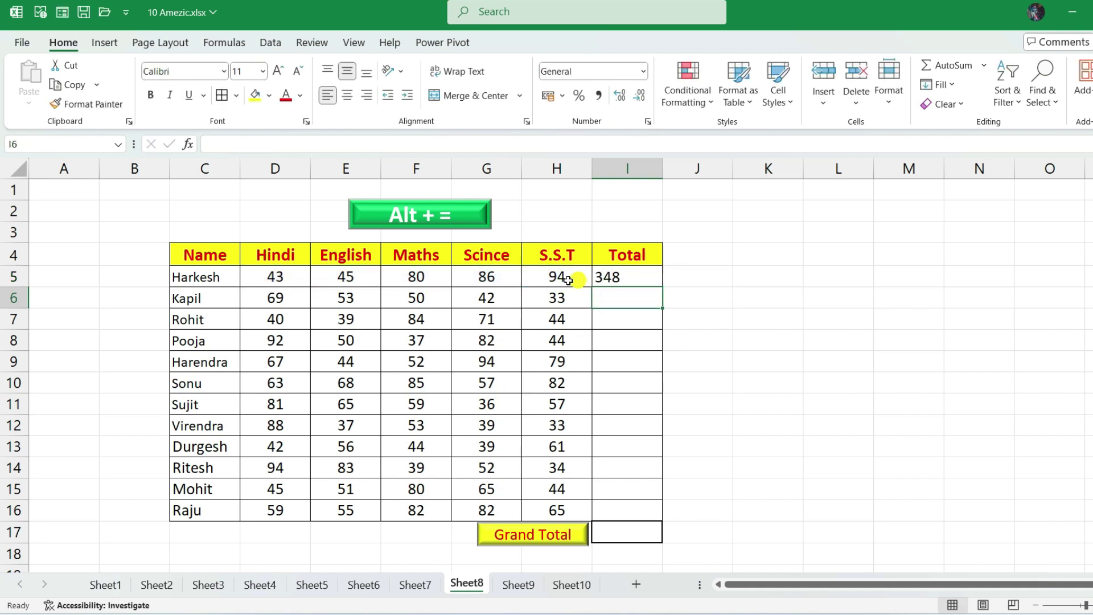
left_click(632, 275)
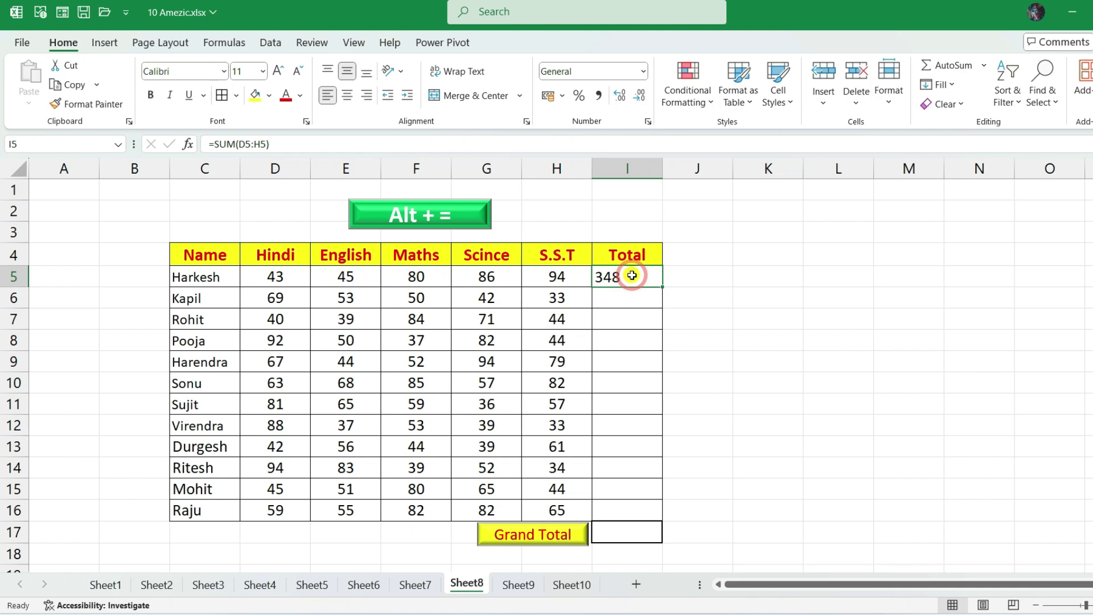
- Copy the I5 total formula down the Total column to Raju's row in I16
left_click_drag(219, 279, 193, 505)
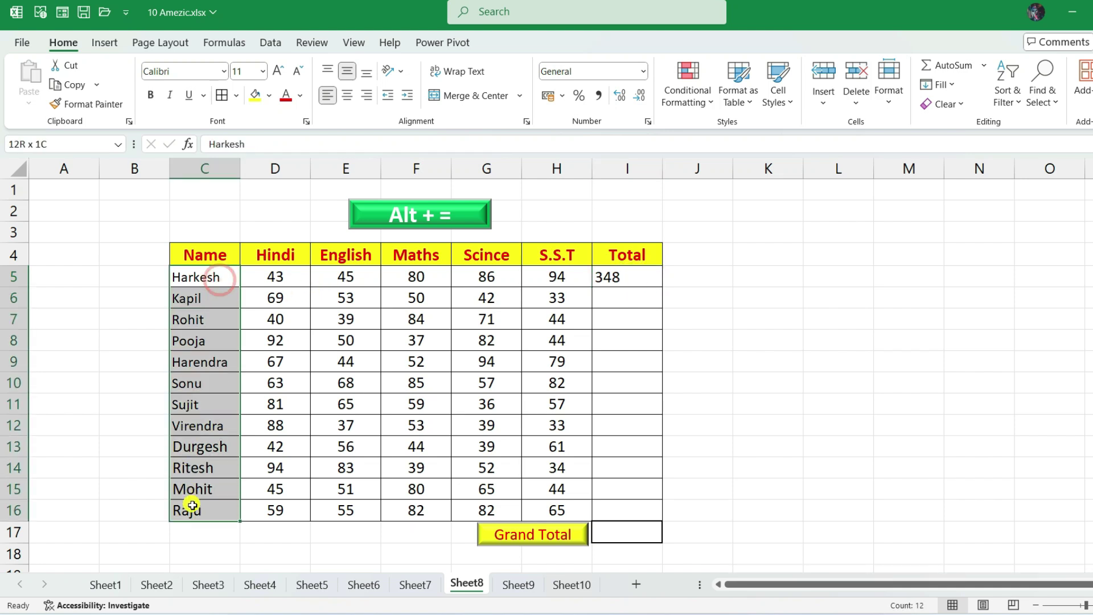
left_click(637, 278)
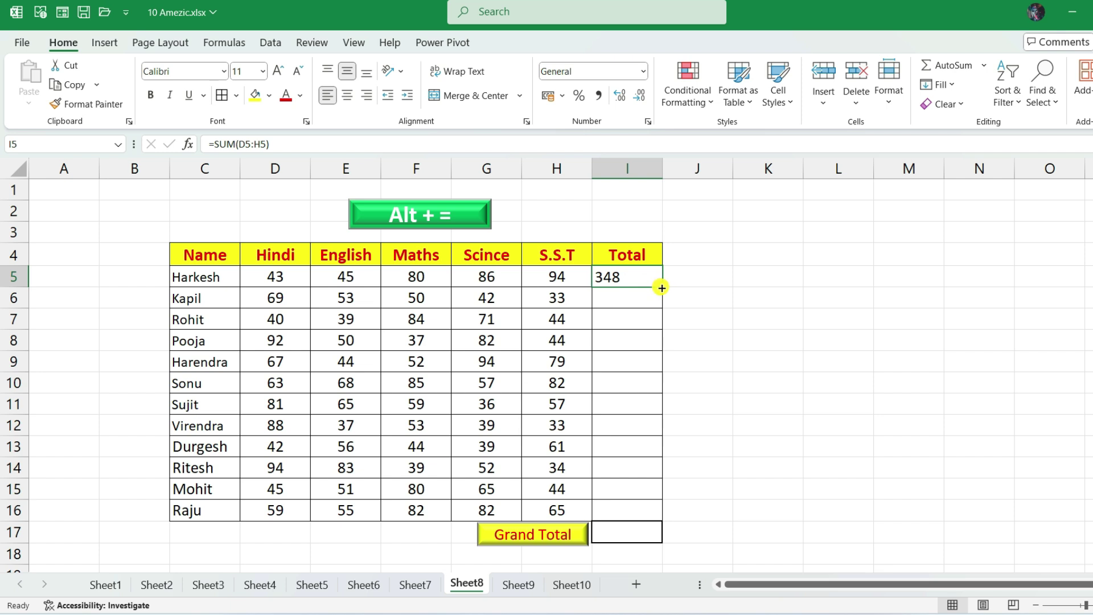
left_click_drag(661, 289, 654, 506)
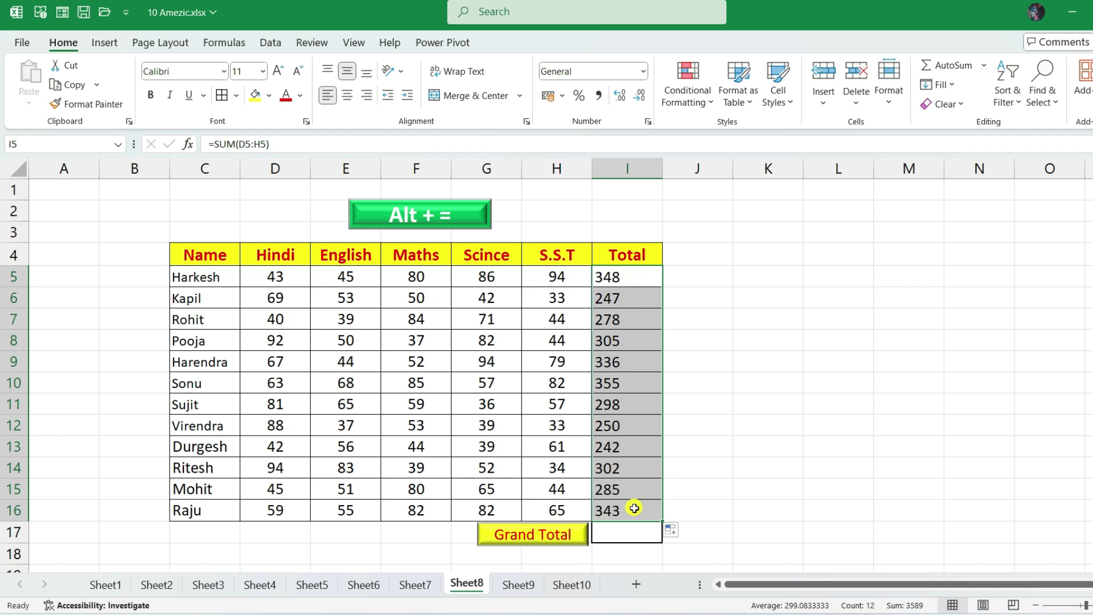
left_click(624, 532)
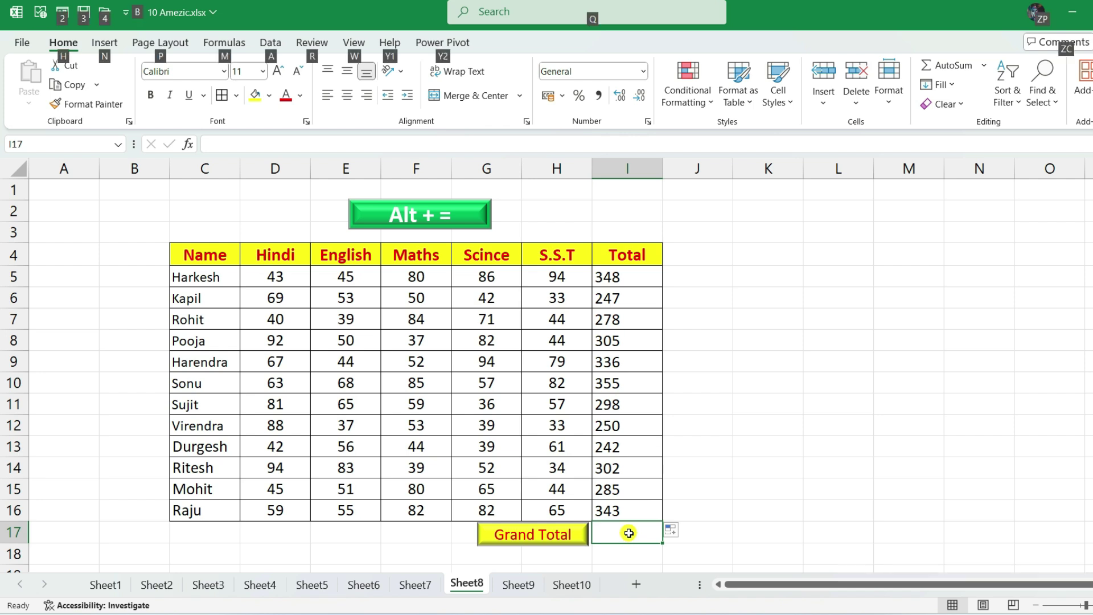
- Enter =SUM(I5:I16) in Grand Total cell I17 with Alt+=, giving 3589
key("alt+equal")
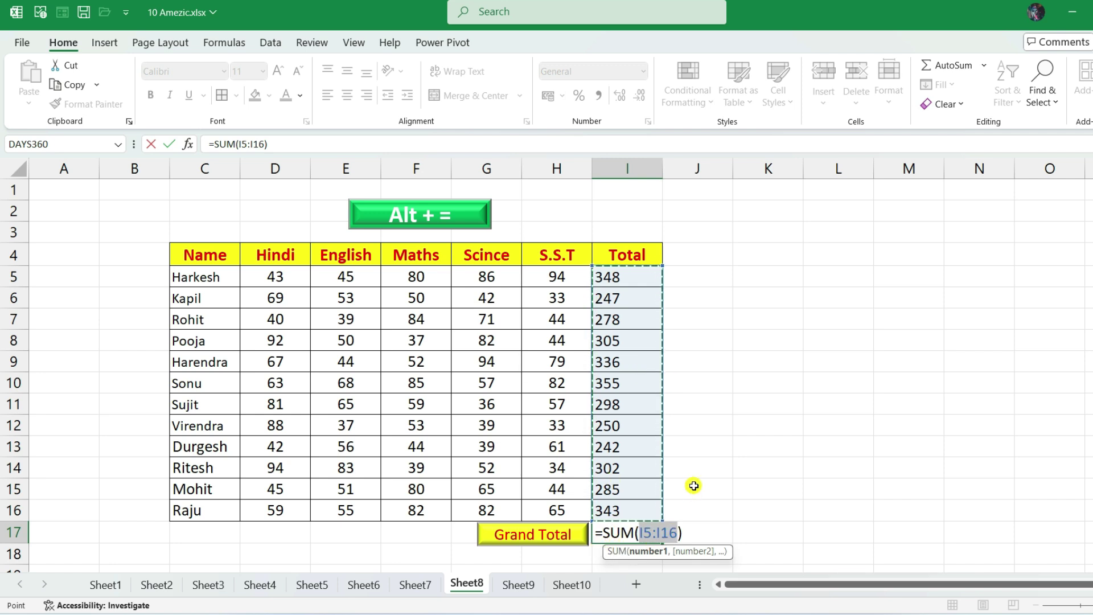
key("Return")
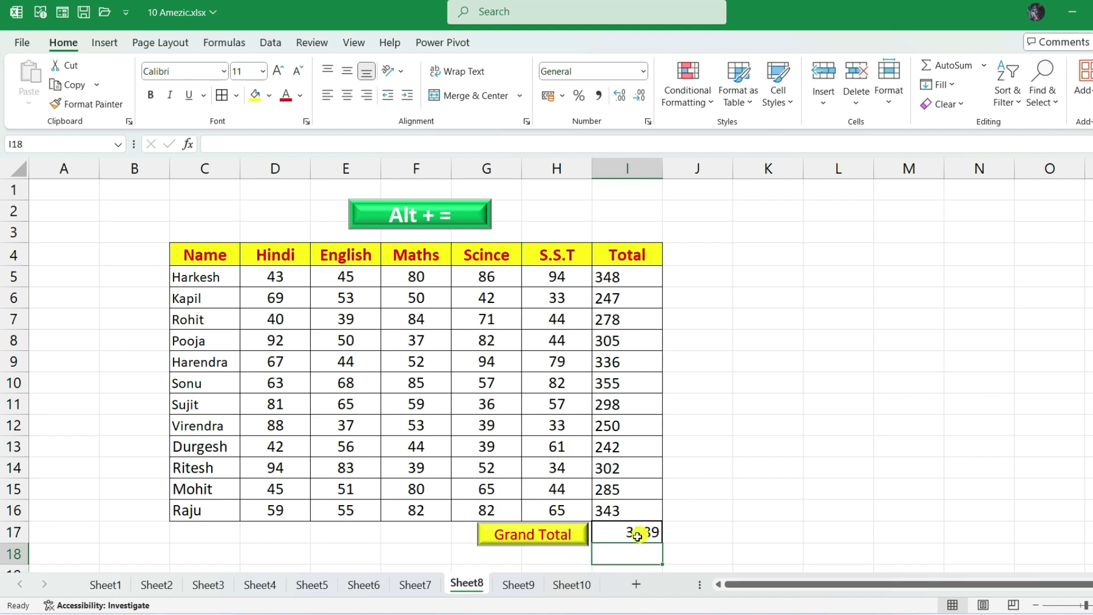
left_click(609, 534)
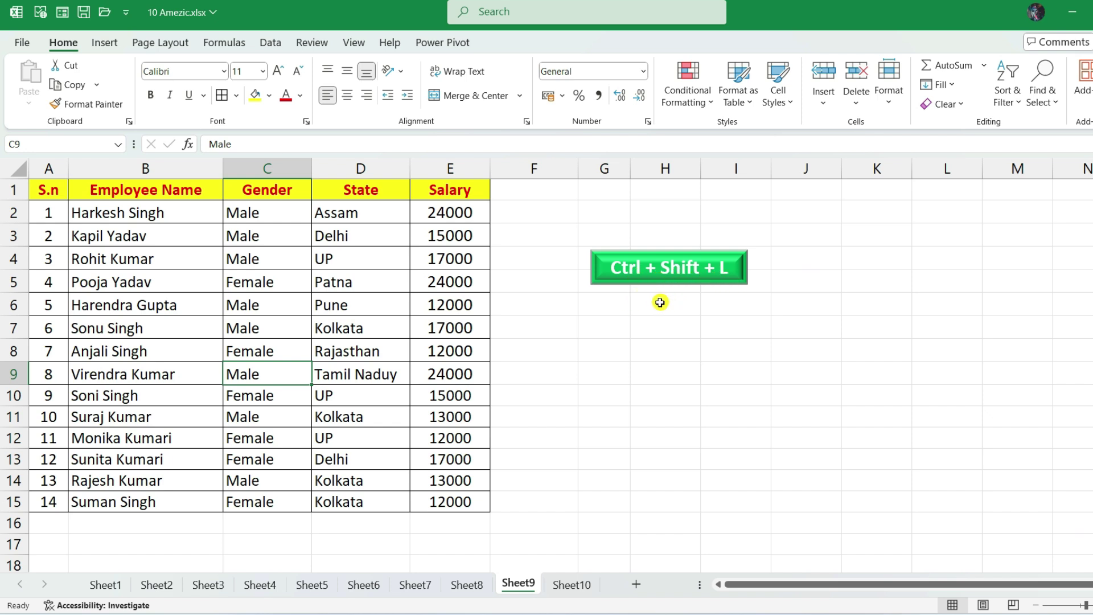
- Select the employee table A1:E15 and turn on AutoFilter with Ctrl+Shift+L
left_click_drag(48, 191, 430, 503)
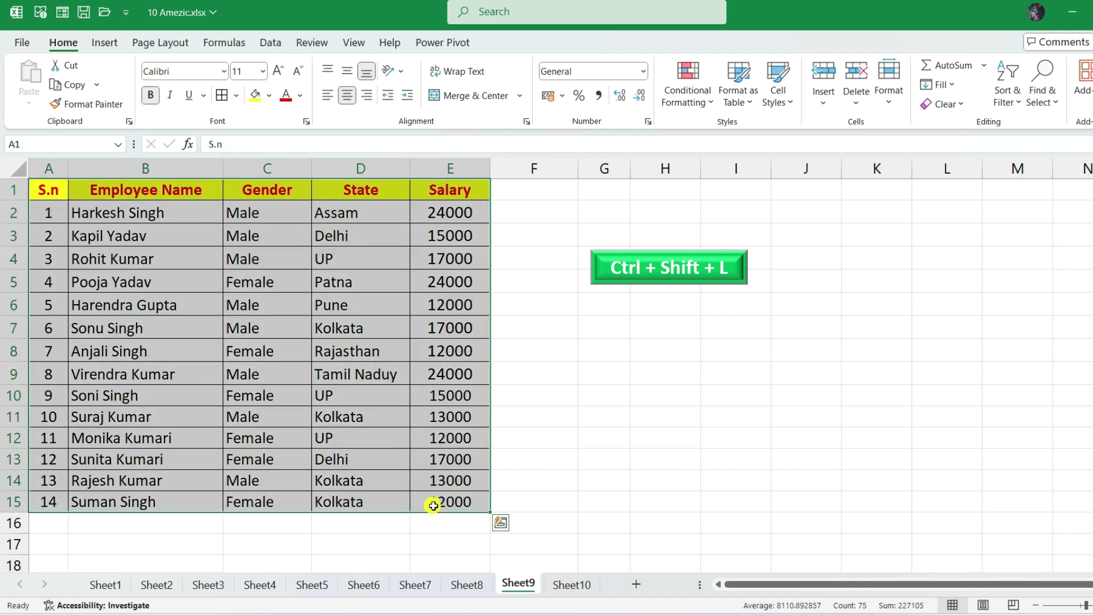
left_click(617, 395)
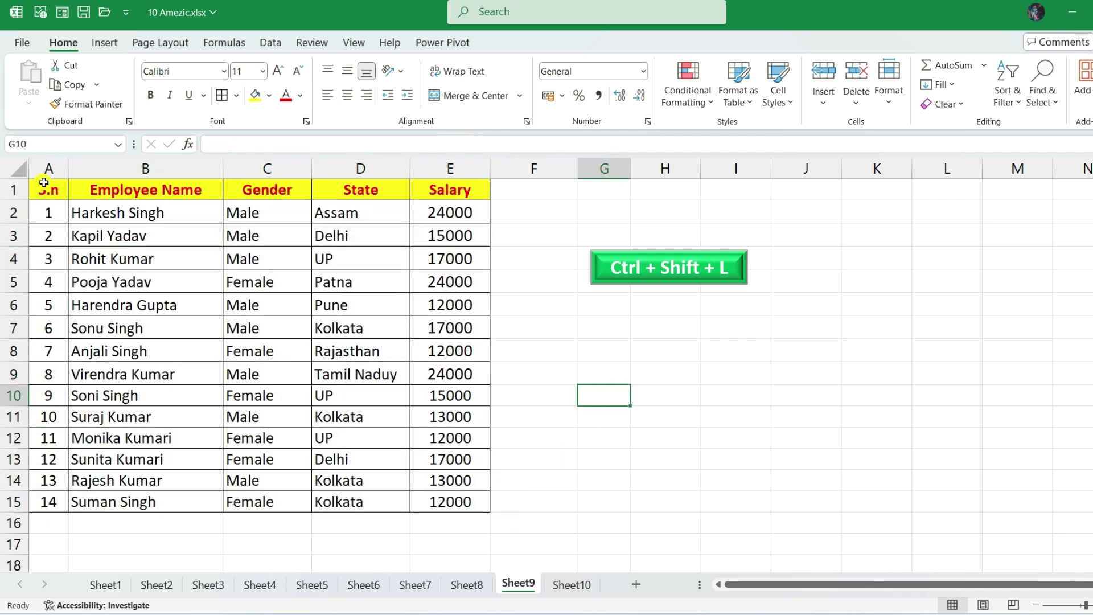
left_click_drag(44, 188, 444, 502)
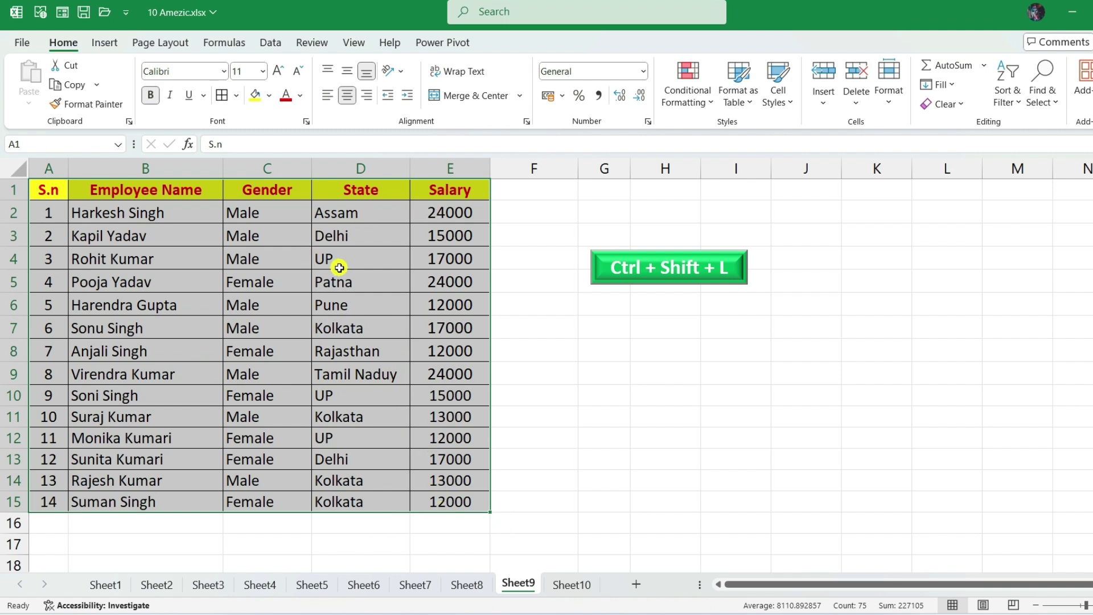
key("ctrl+shift+l")
left_click(328, 265)
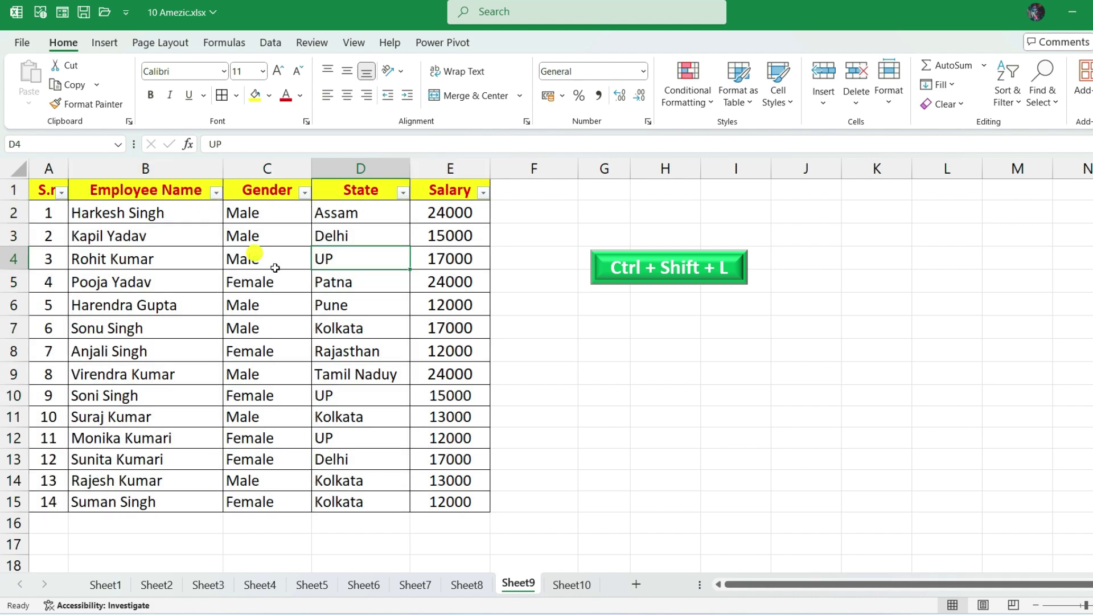
- Filter the Gender column to show only Male employees
left_click(168, 285)
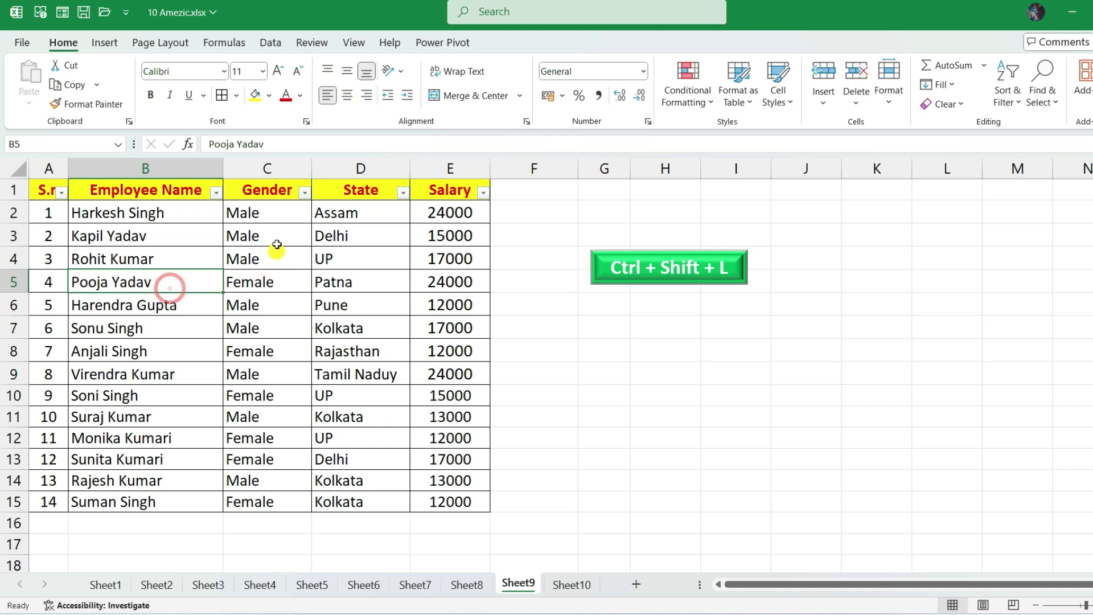
left_click(306, 194)
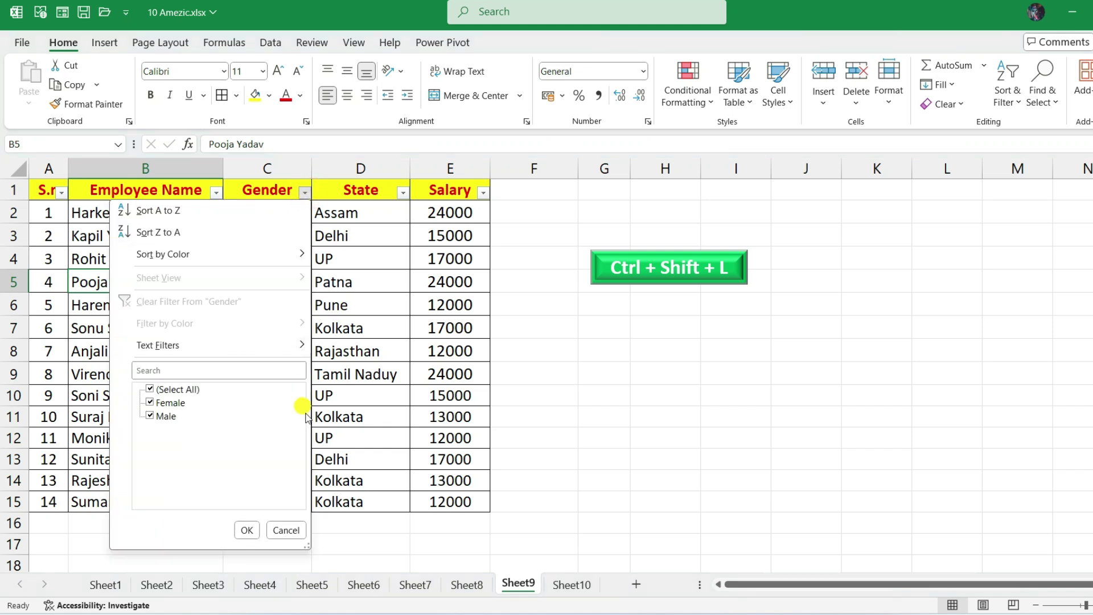
left_click(359, 335)
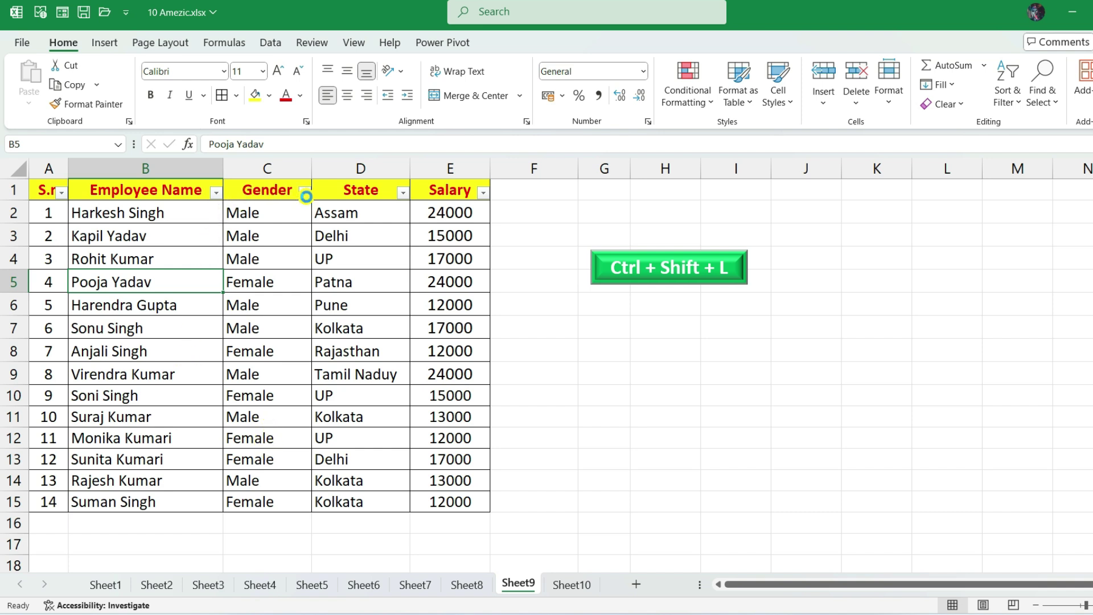
left_click(305, 193)
left_click(152, 387)
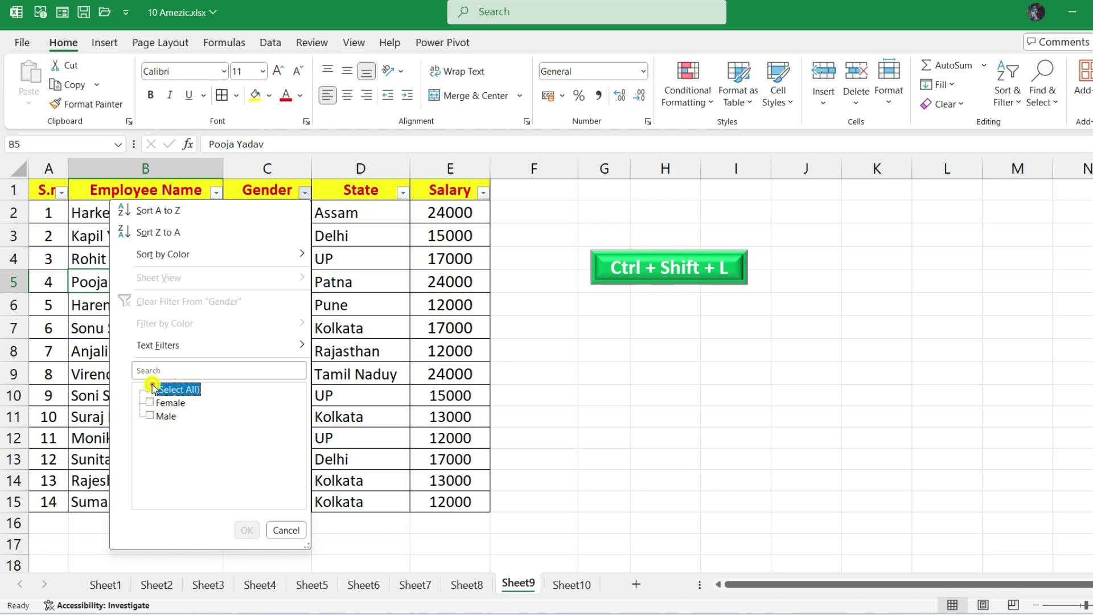
left_click(149, 416)
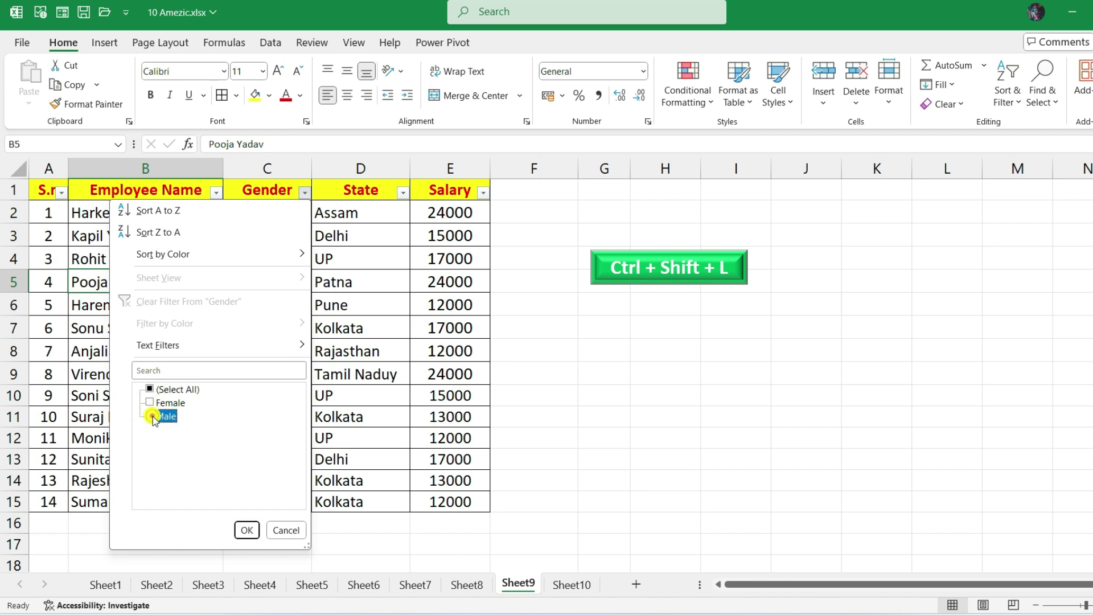
left_click(247, 531)
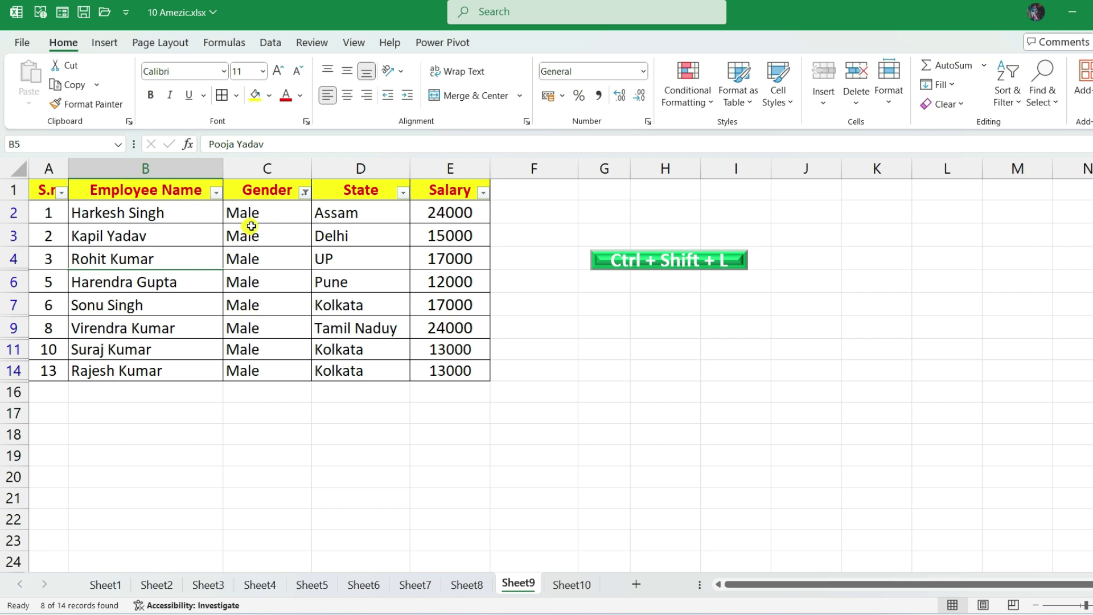
left_click_drag(251, 219, 257, 365)
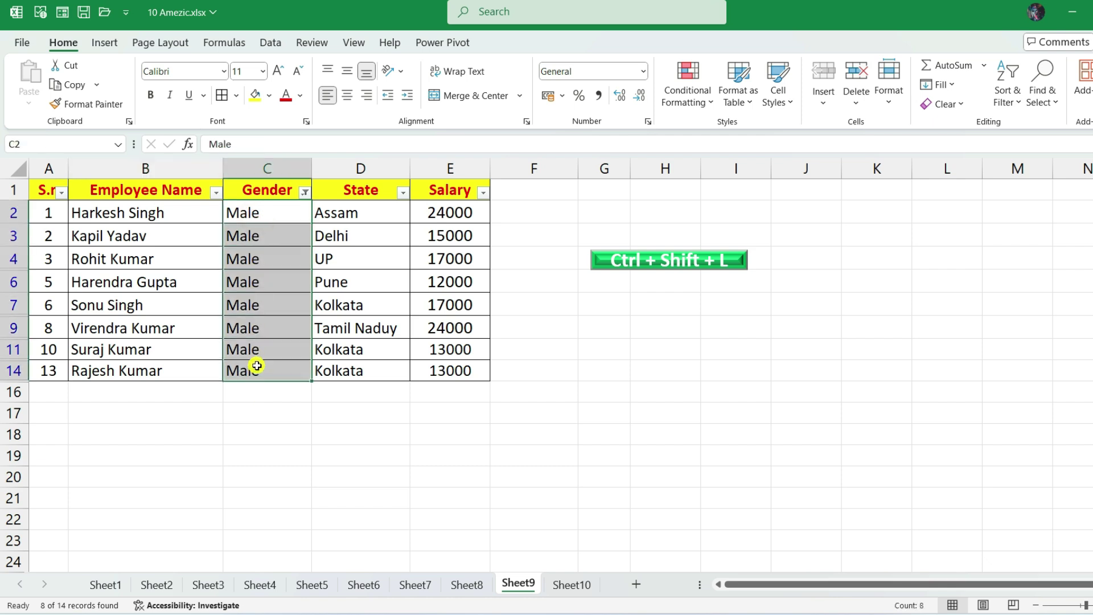
- Clear the Gender filter, then filter to show only Female employees
left_click(305, 193)
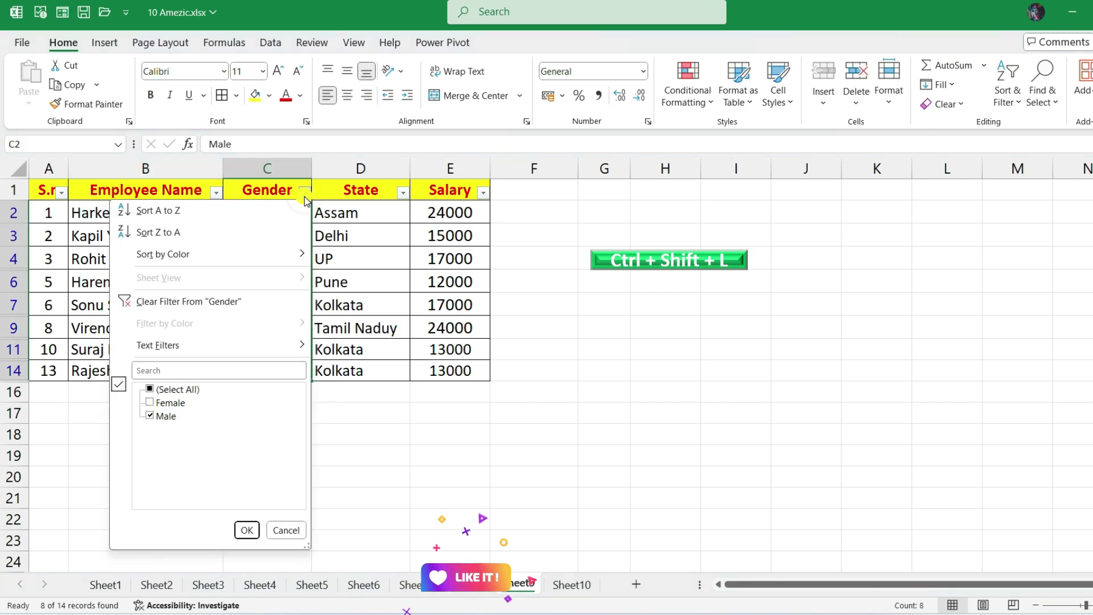
left_click(198, 302)
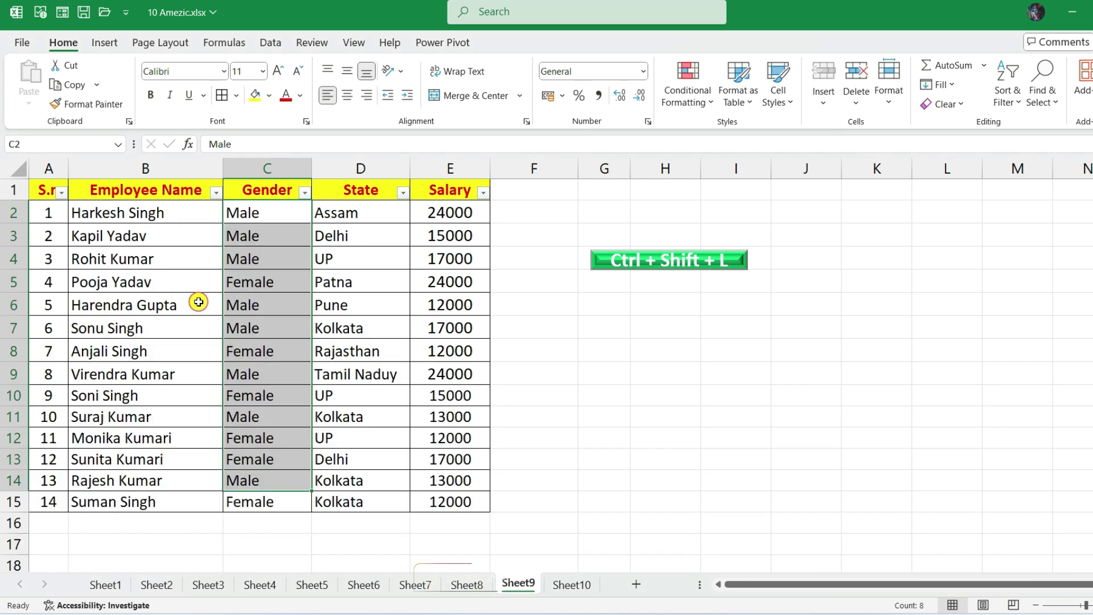
left_click(305, 193)
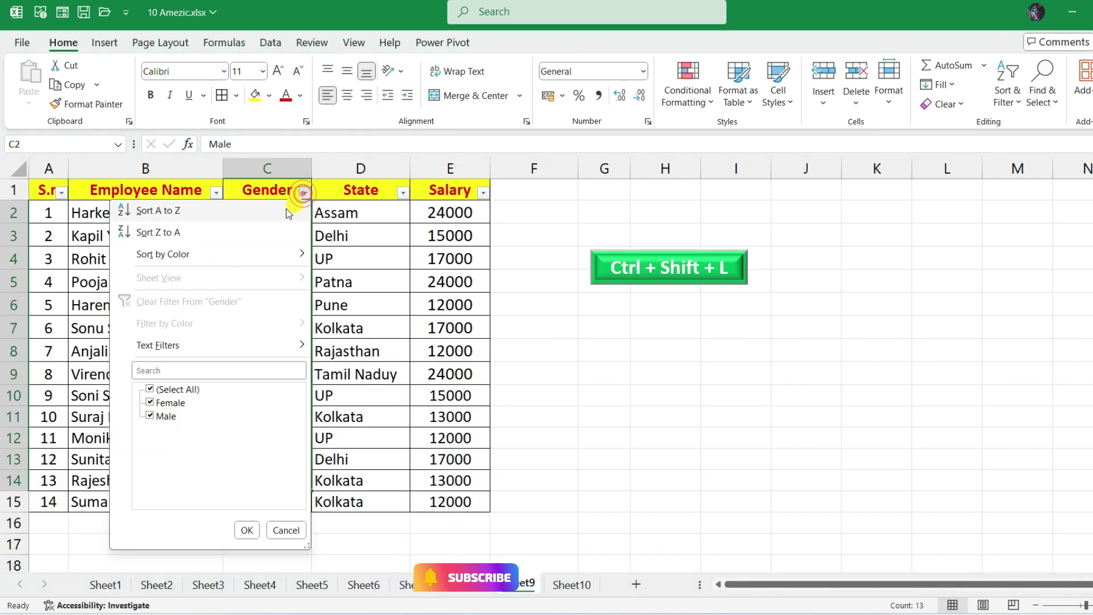
left_click(153, 391)
left_click(150, 403)
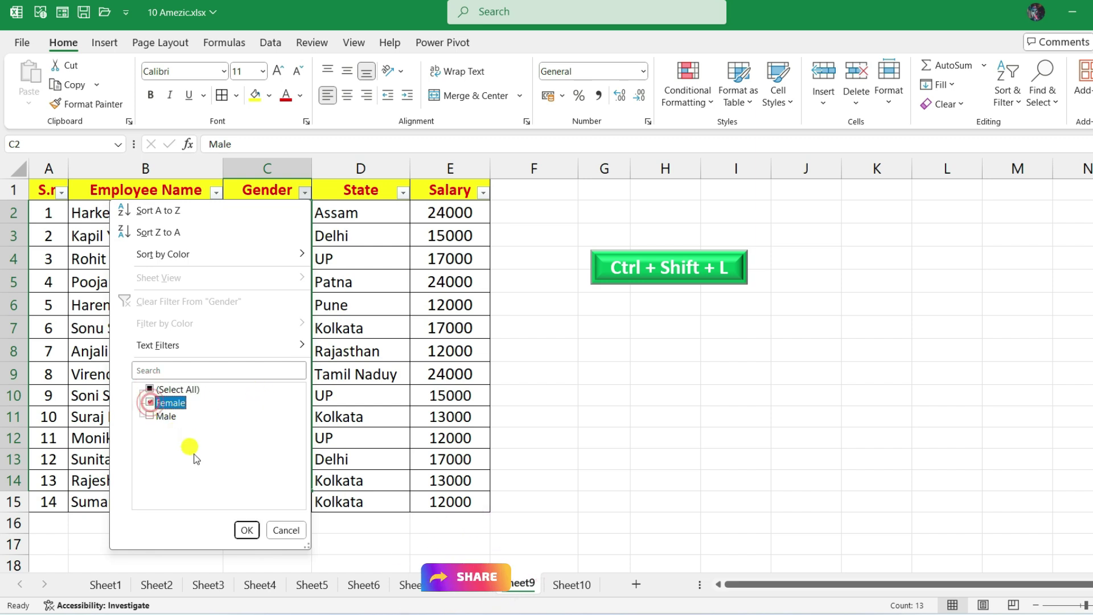
left_click(246, 530)
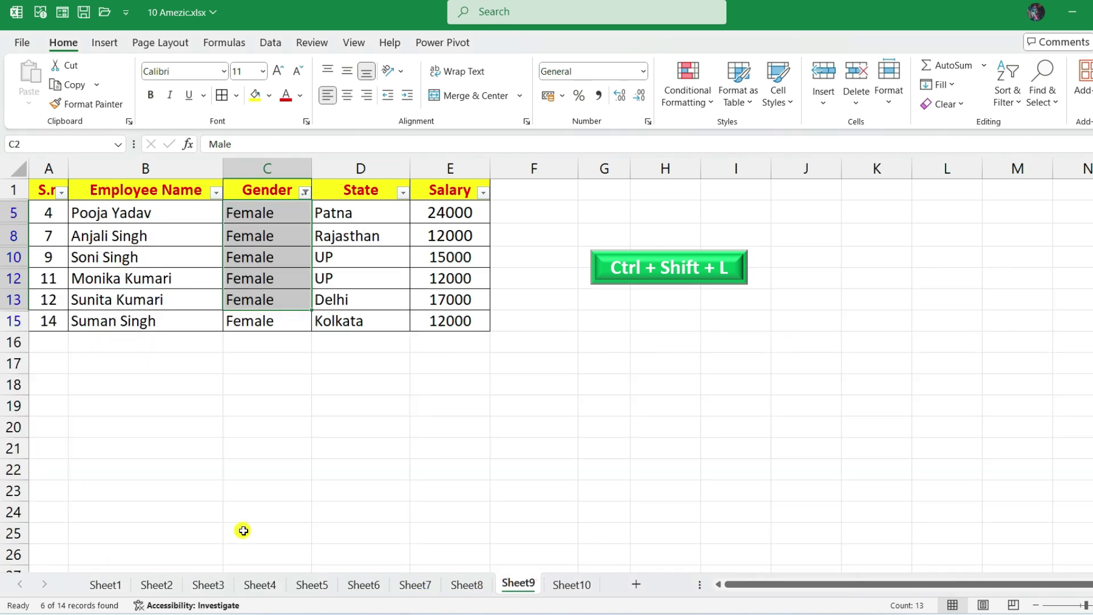
left_click(271, 349)
left_click_drag(271, 215, 266, 317)
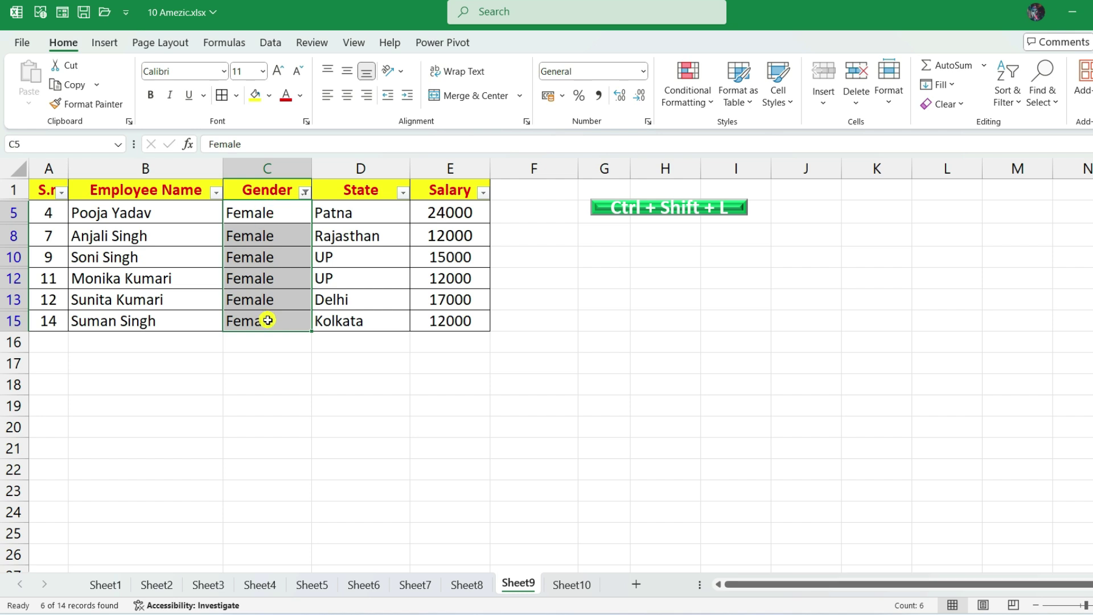
left_click_drag(283, 215, 275, 316)
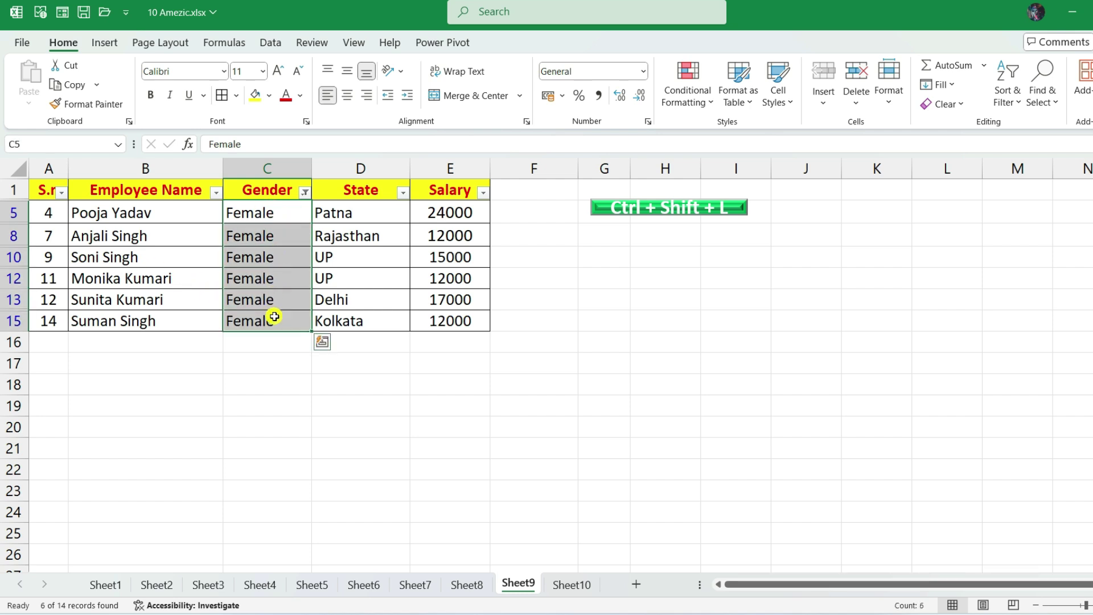
- Restore all 14 rows and remove the table's filter arrows with Ctrl+Shift+L
key("ctrl+shift+l")
key("ctrl+shift+l")
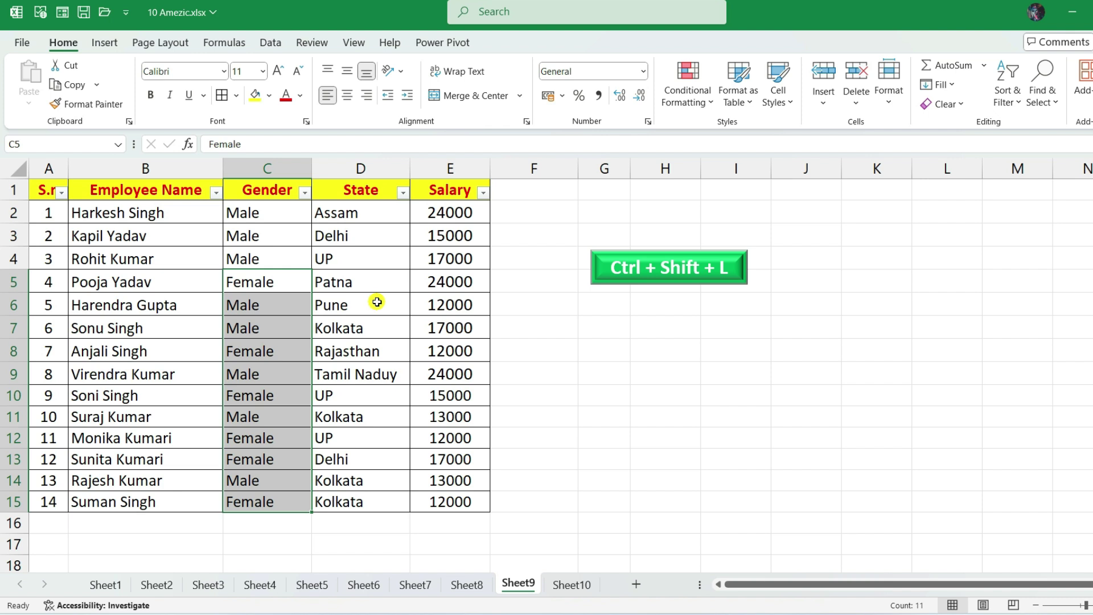
left_click_drag(93, 190, 426, 481)
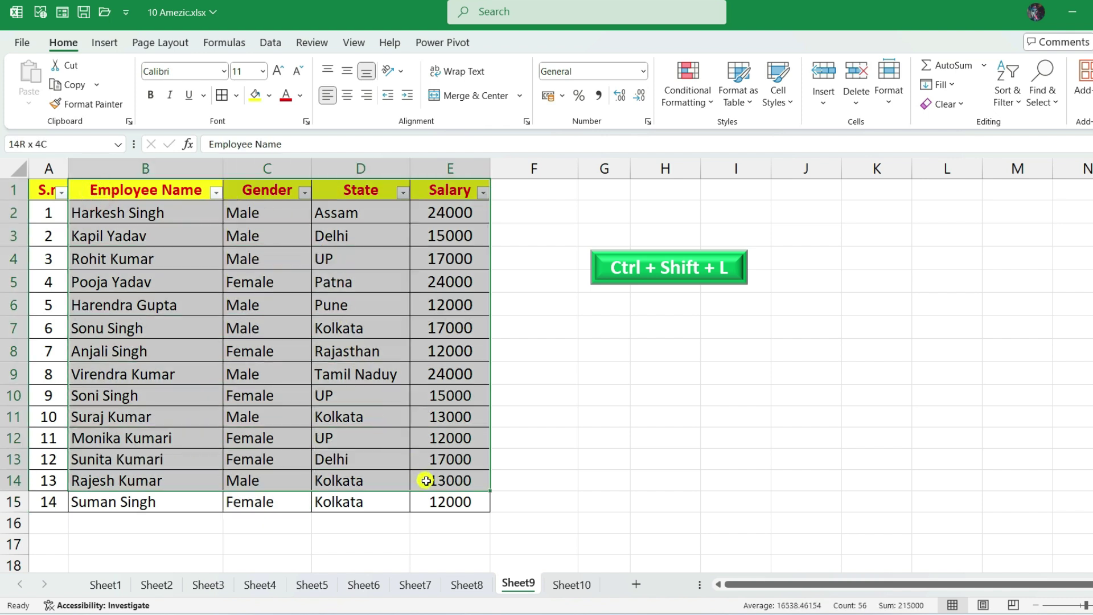
left_click(199, 297)
key("ctrl+a")
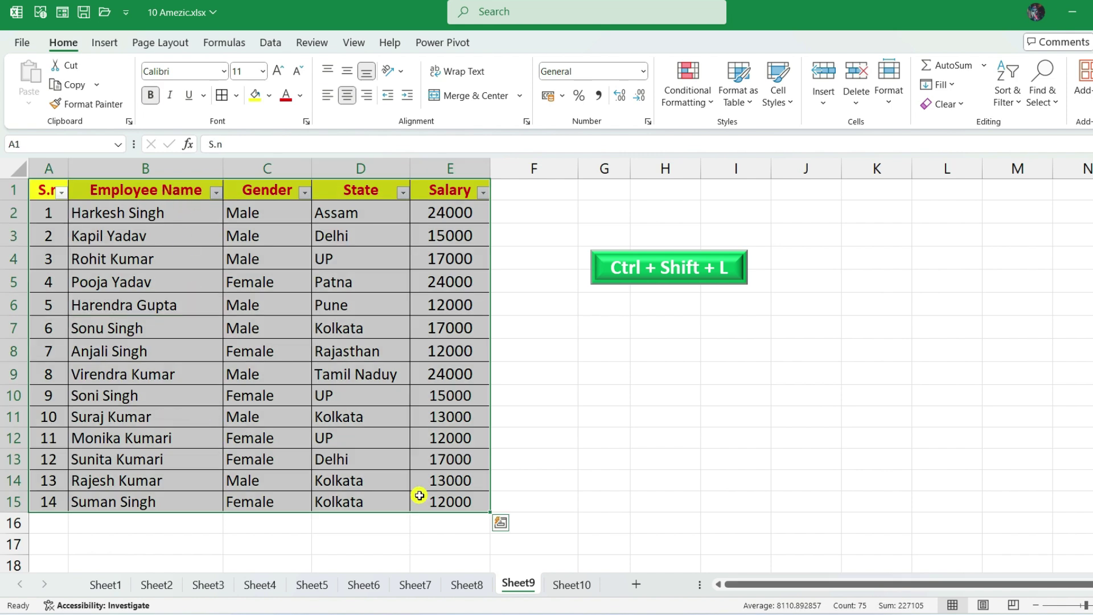
key("ctrl+shift+l")
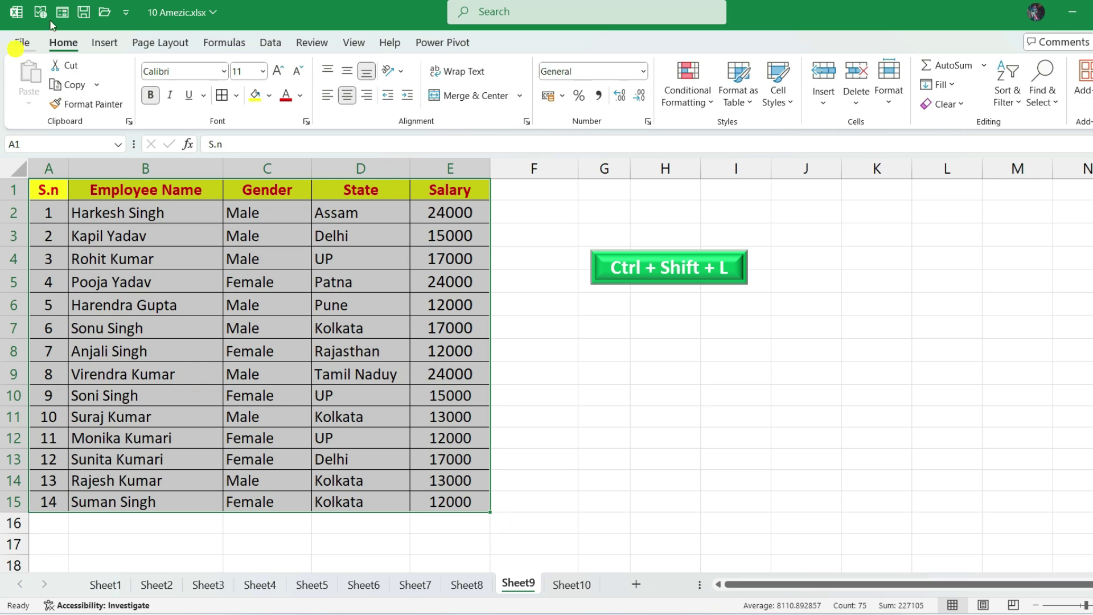
- Select the Name column's full names and look over the Fast Name and Last Name headers
left_click(161, 189)
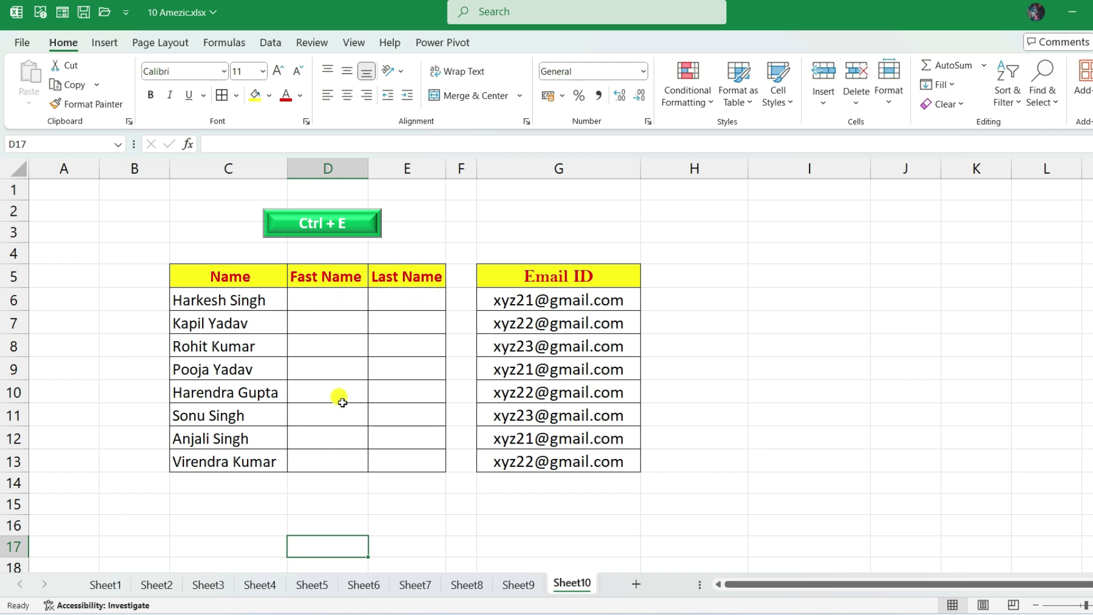
left_click(248, 301)
key("ctrl+shift+Down")
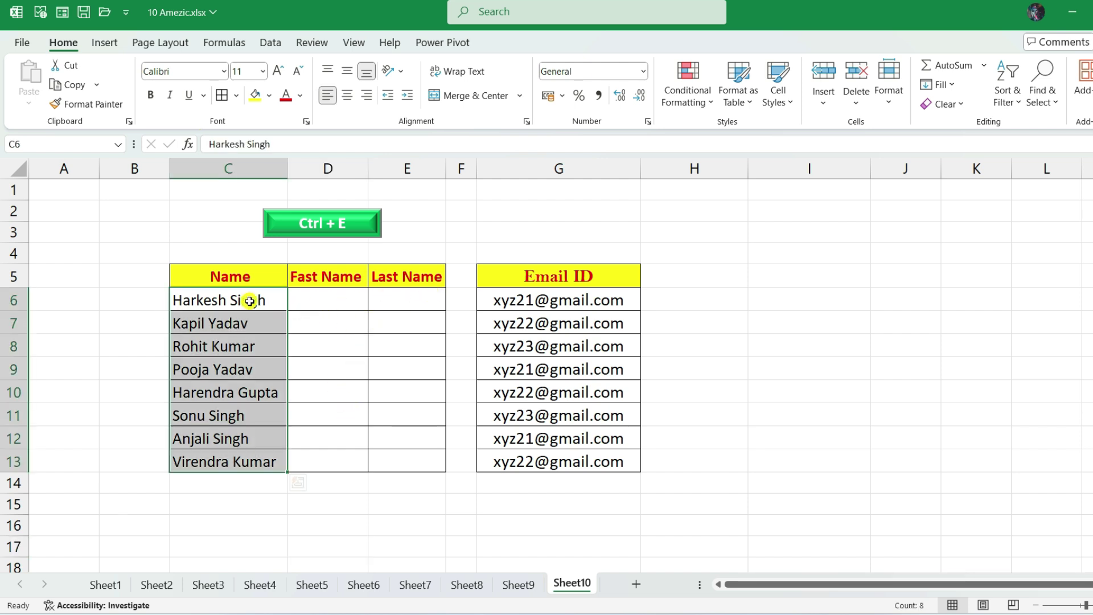
left_click(251, 281)
left_click_drag(251, 280, 238, 466)
left_click(312, 277)
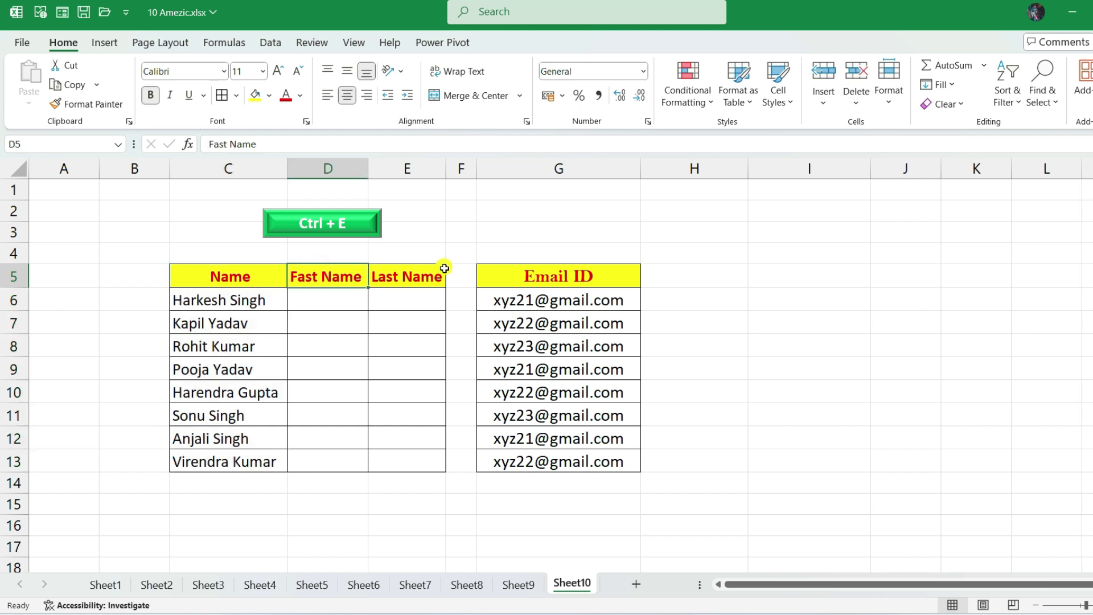
left_click(416, 281)
left_click(329, 294)
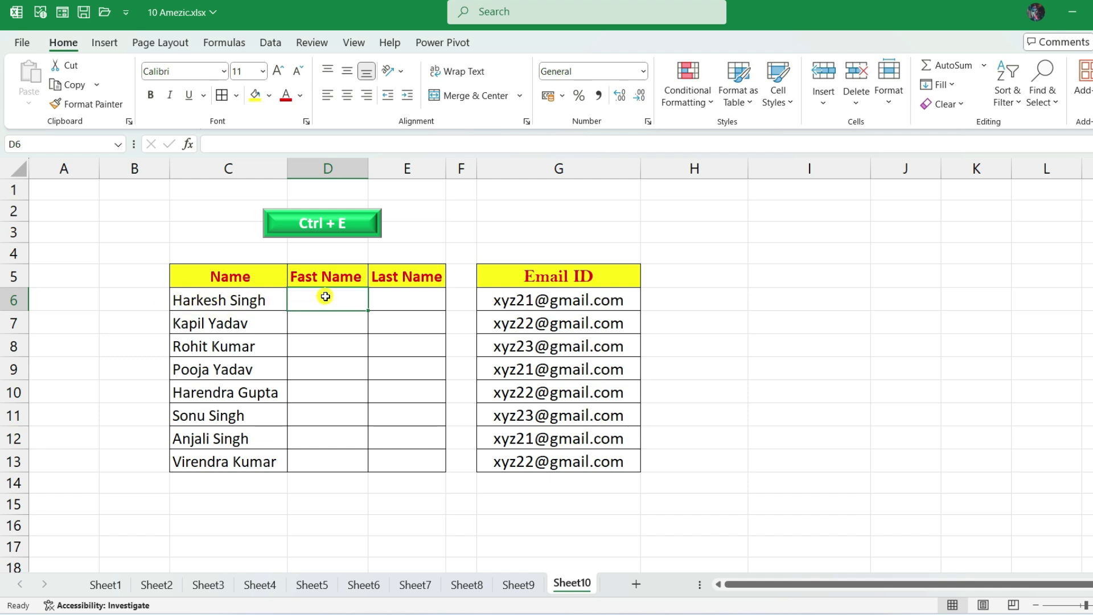
type("Harkesh")
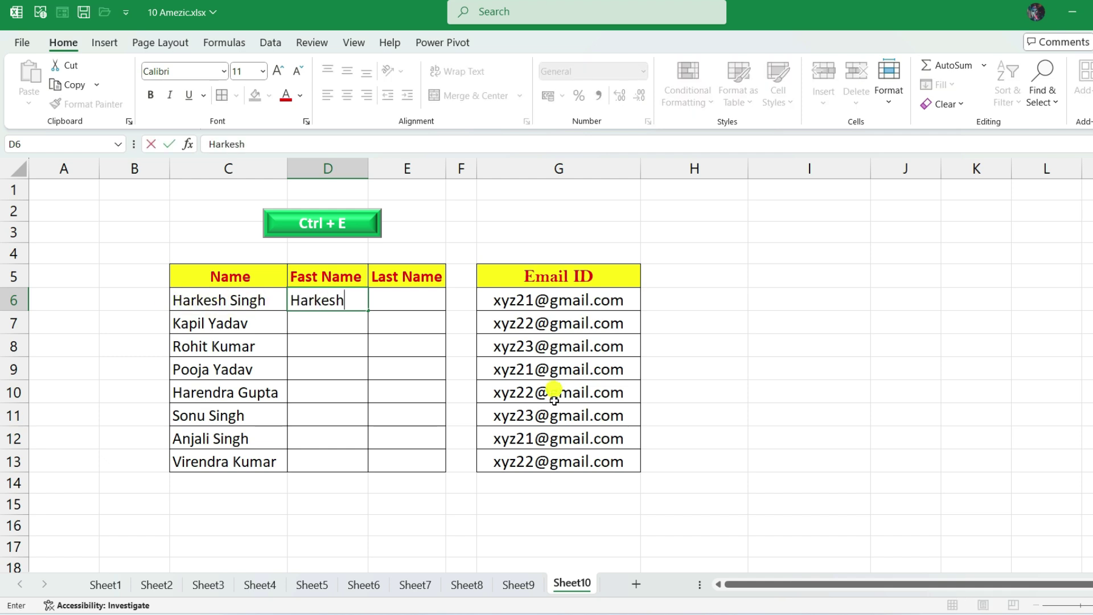
key("Return")
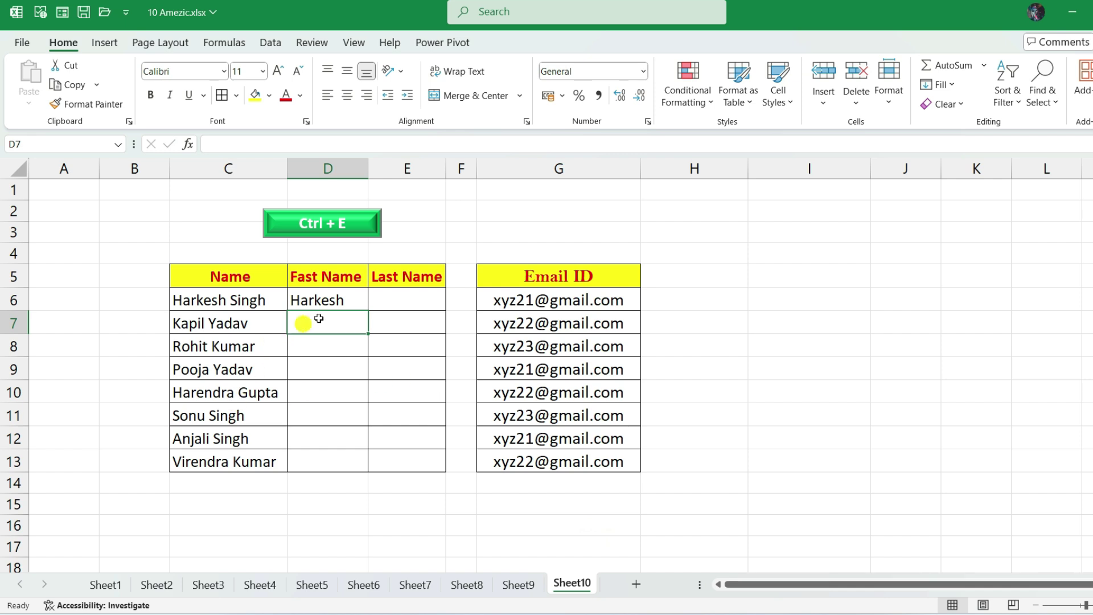
left_click(350, 302)
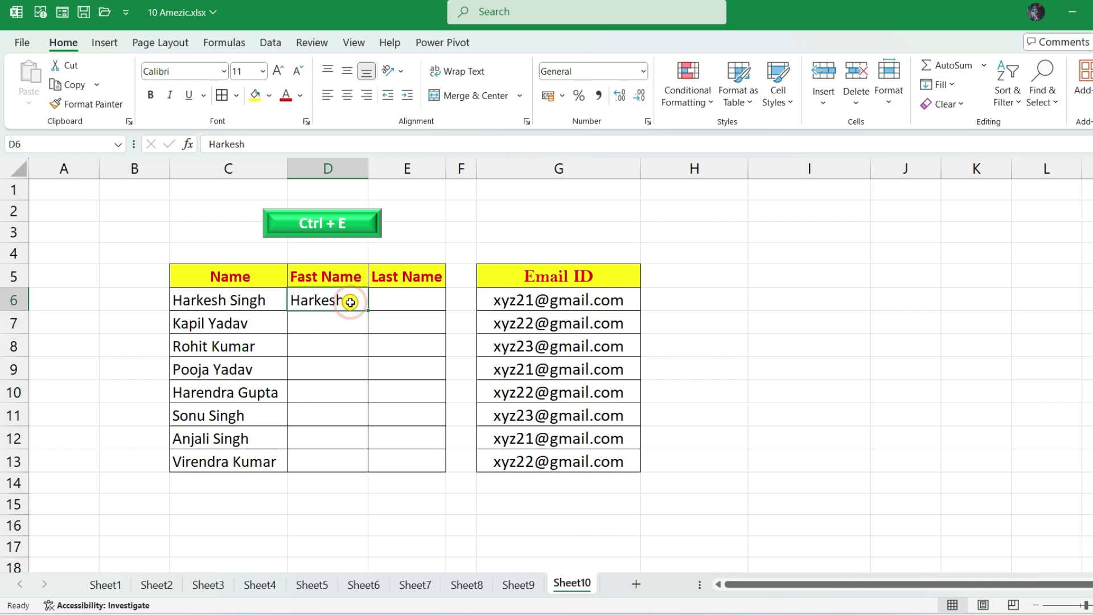
key("ctrl+e")
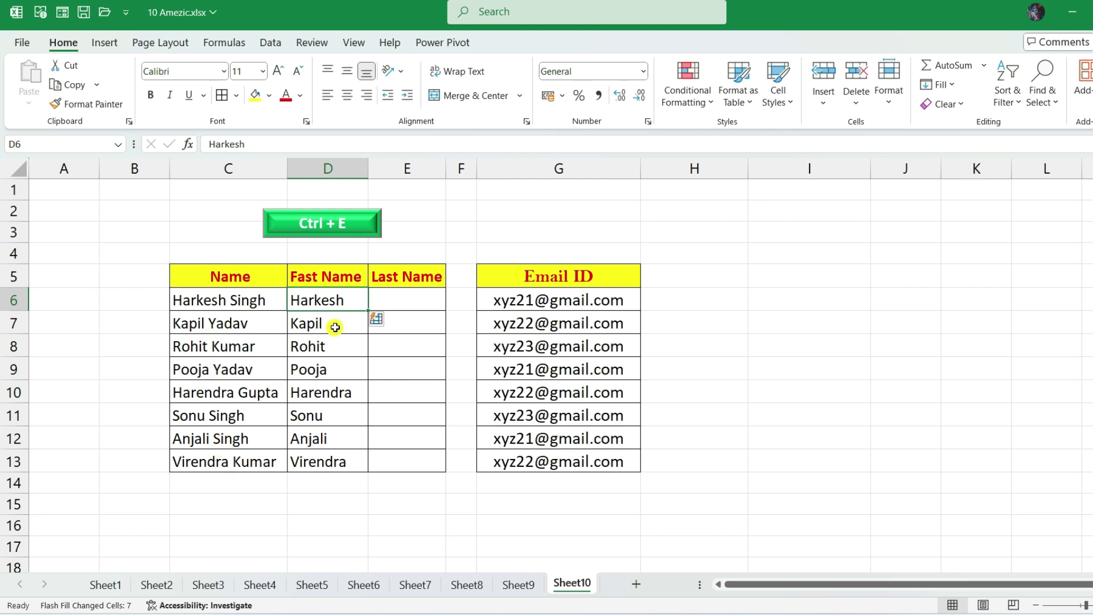
left_click_drag(342, 296, 320, 472)
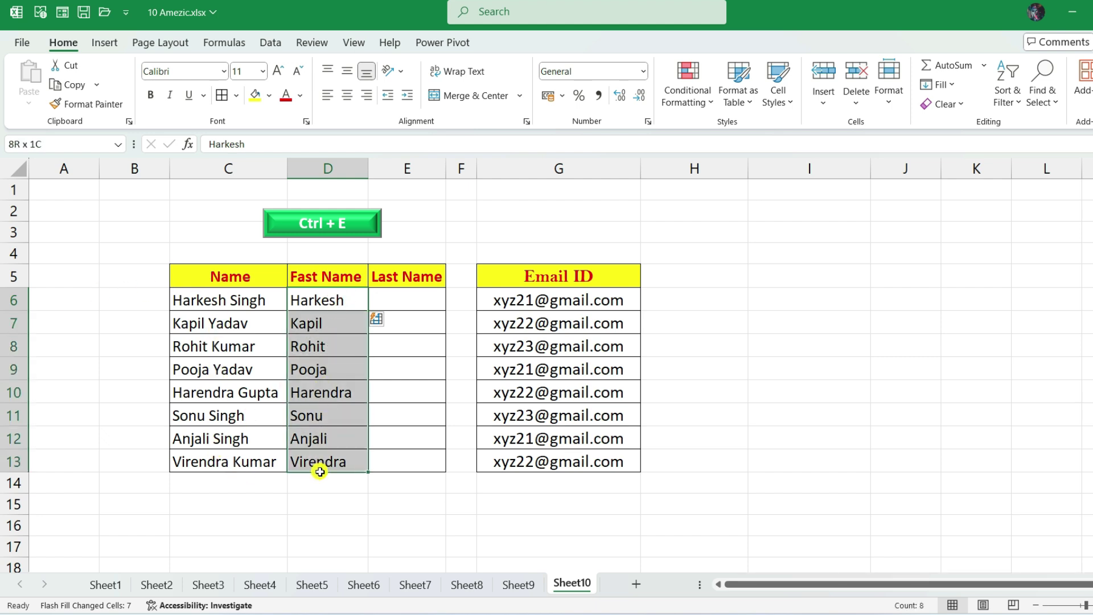
left_click(403, 305)
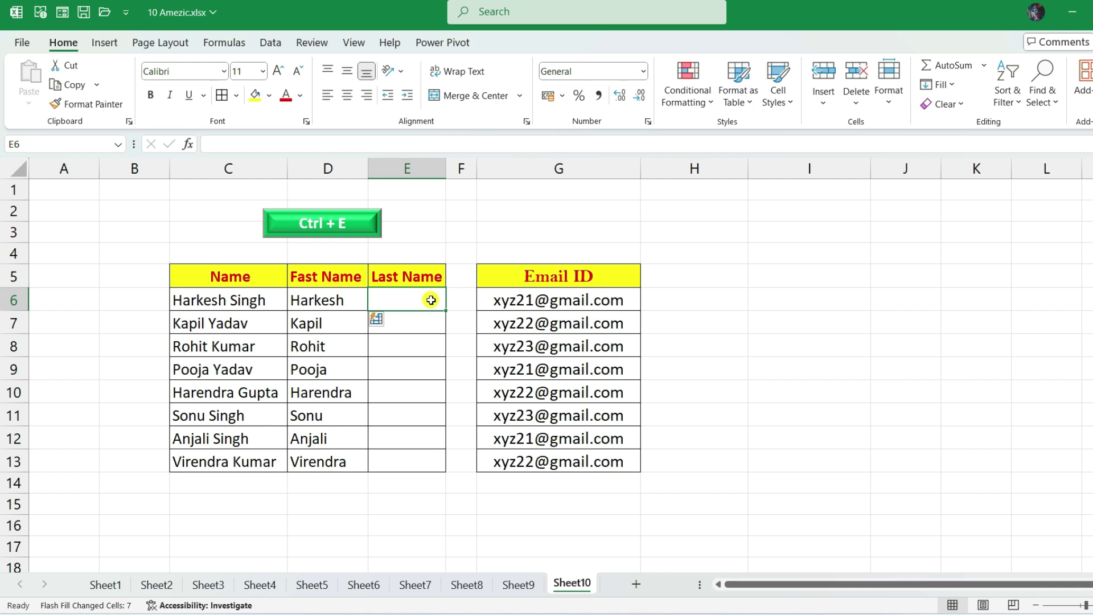
- Enter Singh in E6 and Flash Fill the remaining surnames down the Last Name column
type("Singh")
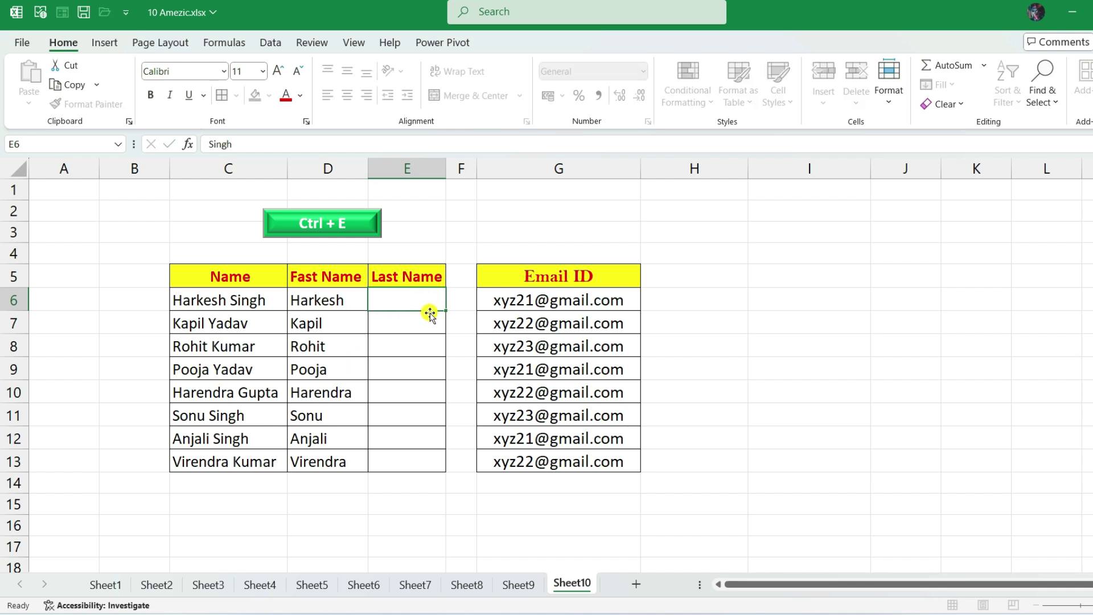
key("Return")
left_click(418, 300)
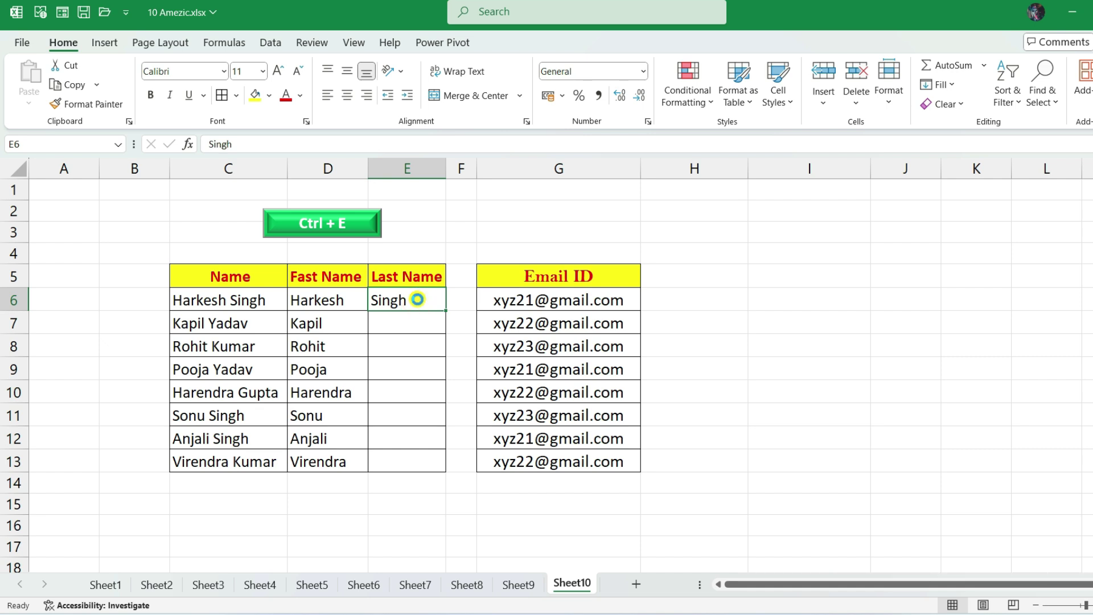
key("ctrl+e")
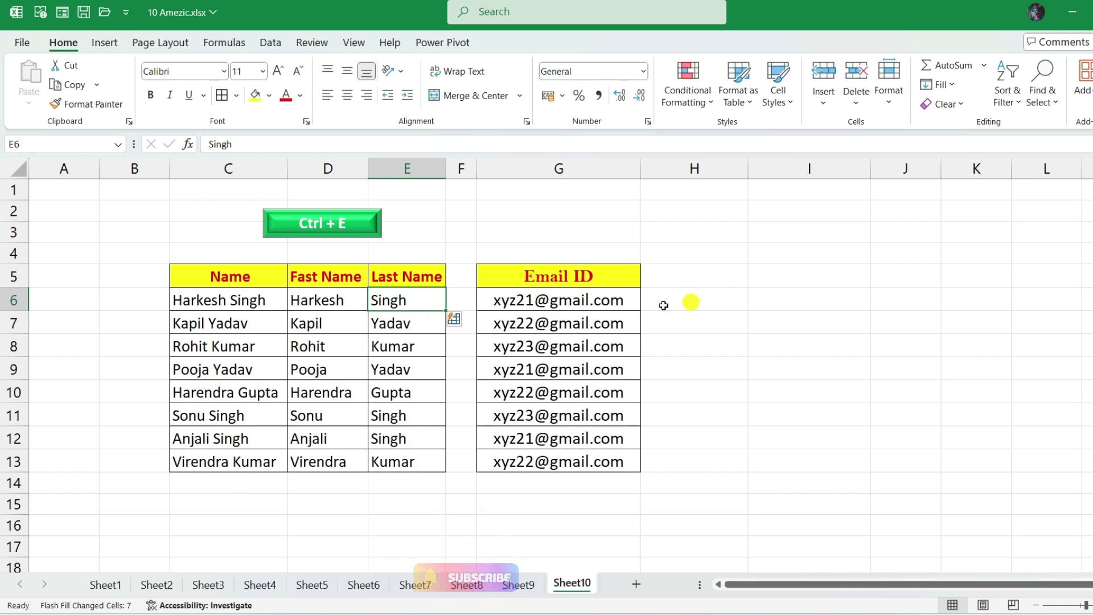
left_click(596, 301)
- Enter xyz21@ in H6 and Flash Fill the user part for all eight emails
left_click_drag(596, 331, 590, 458)
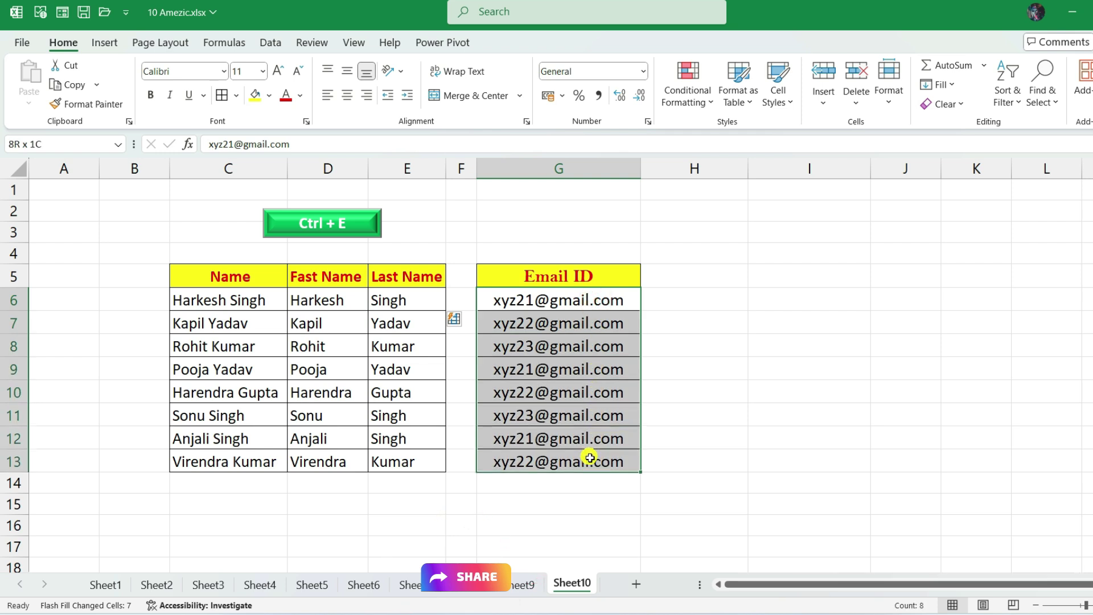
left_click(587, 300)
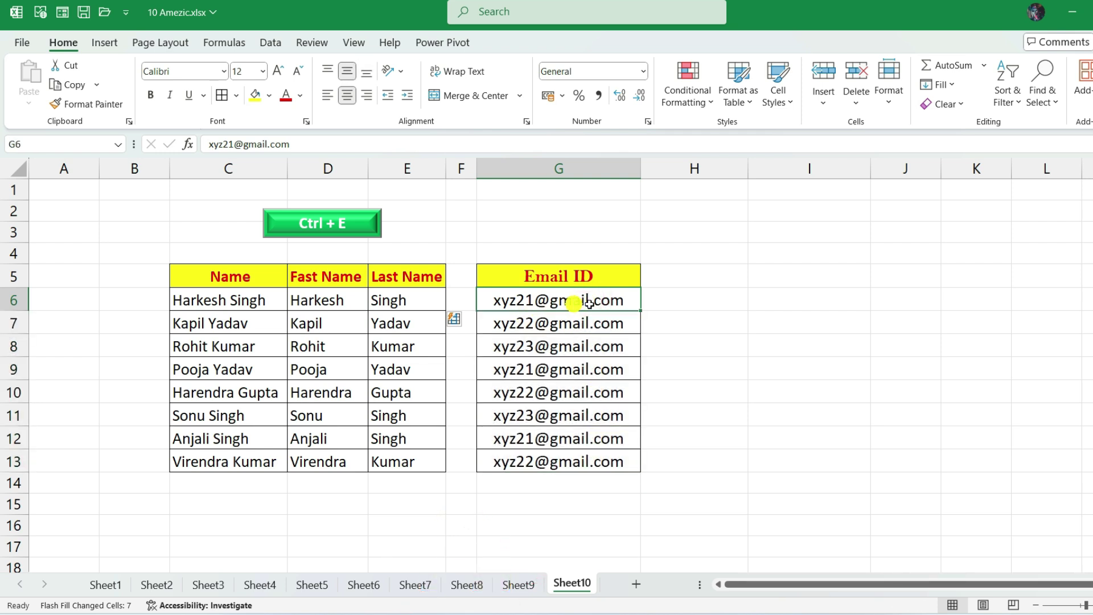
left_click(797, 279)
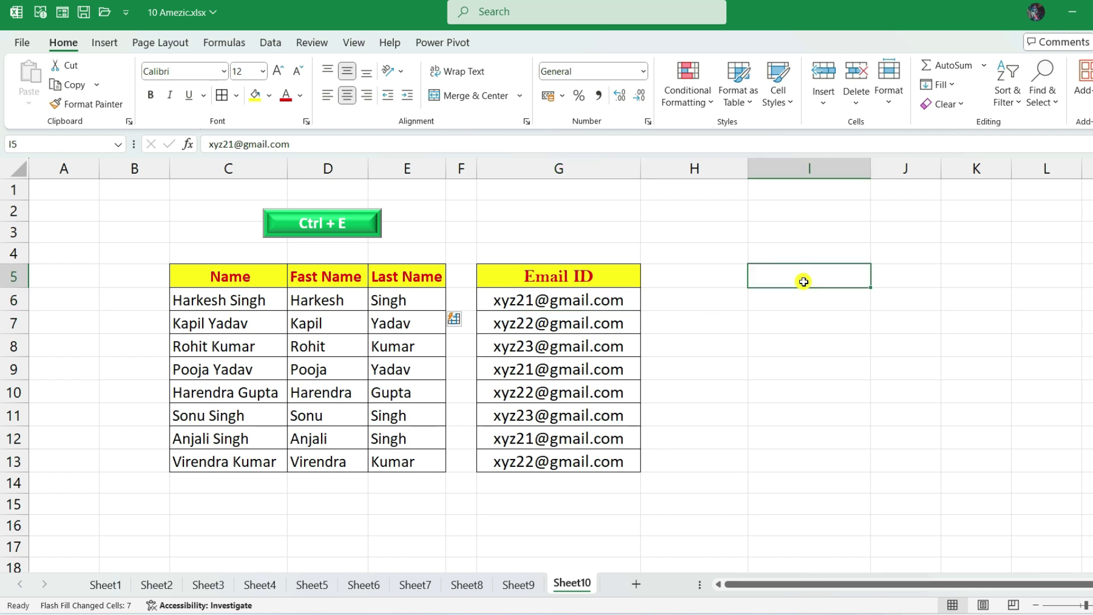
left_click_drag(547, 300, 500, 460)
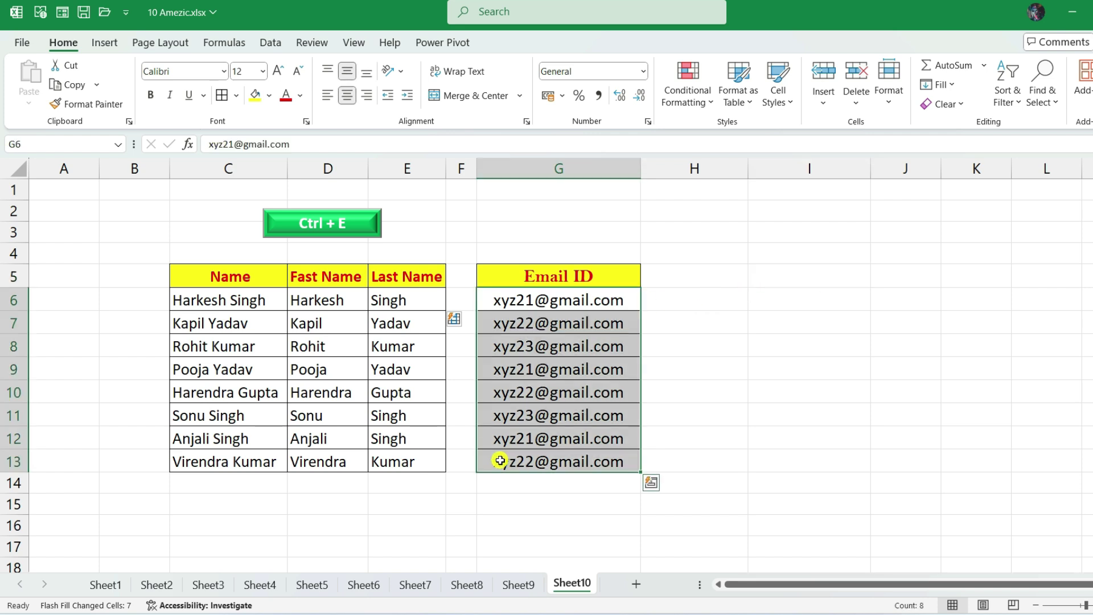
left_click(712, 307)
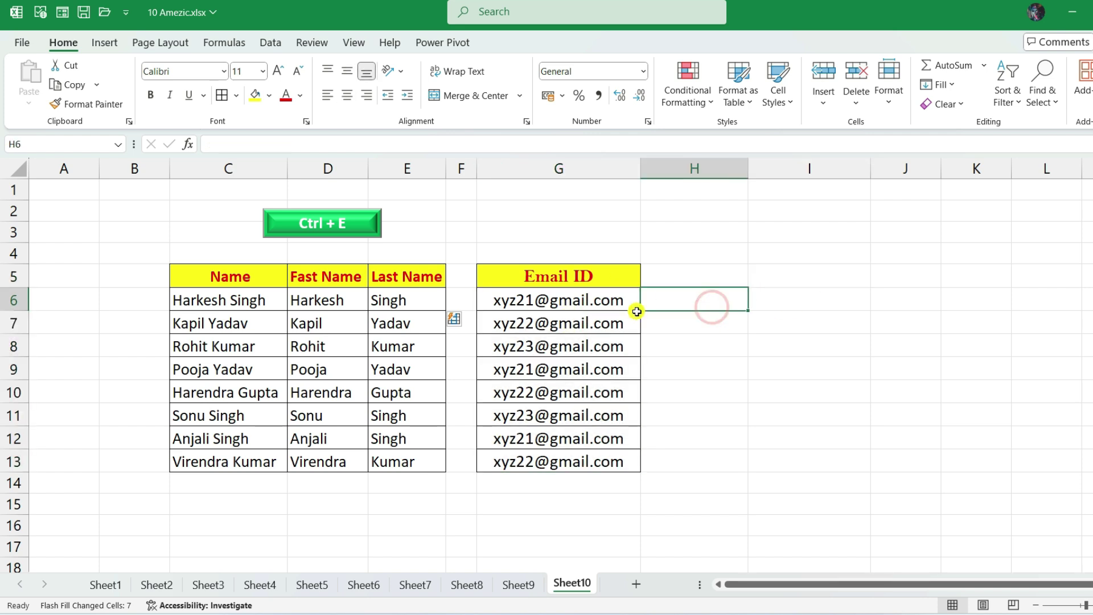
left_click(827, 295)
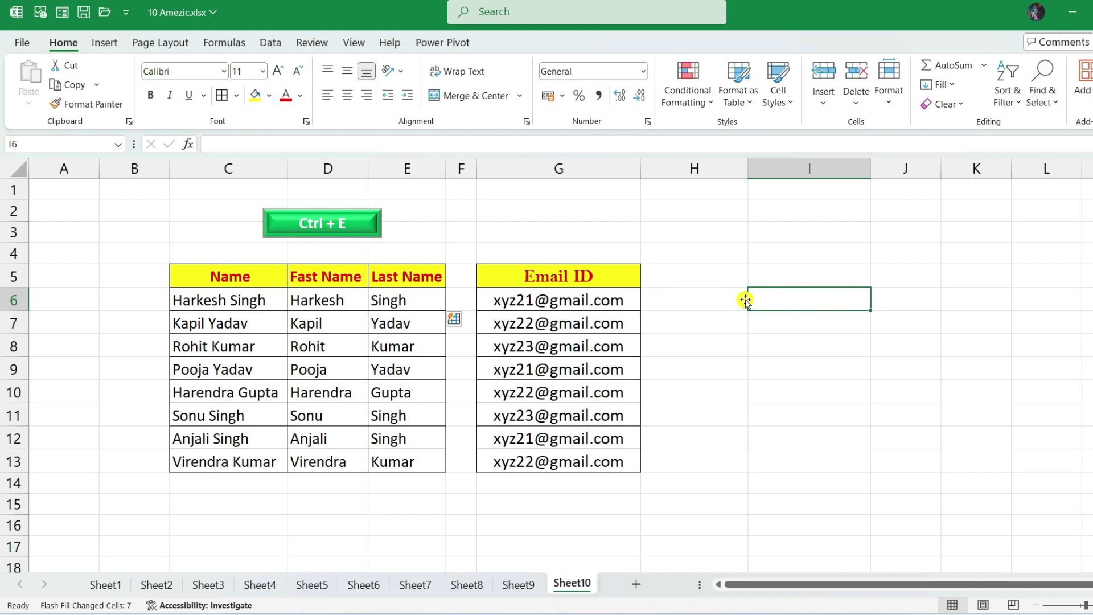
left_click(719, 298)
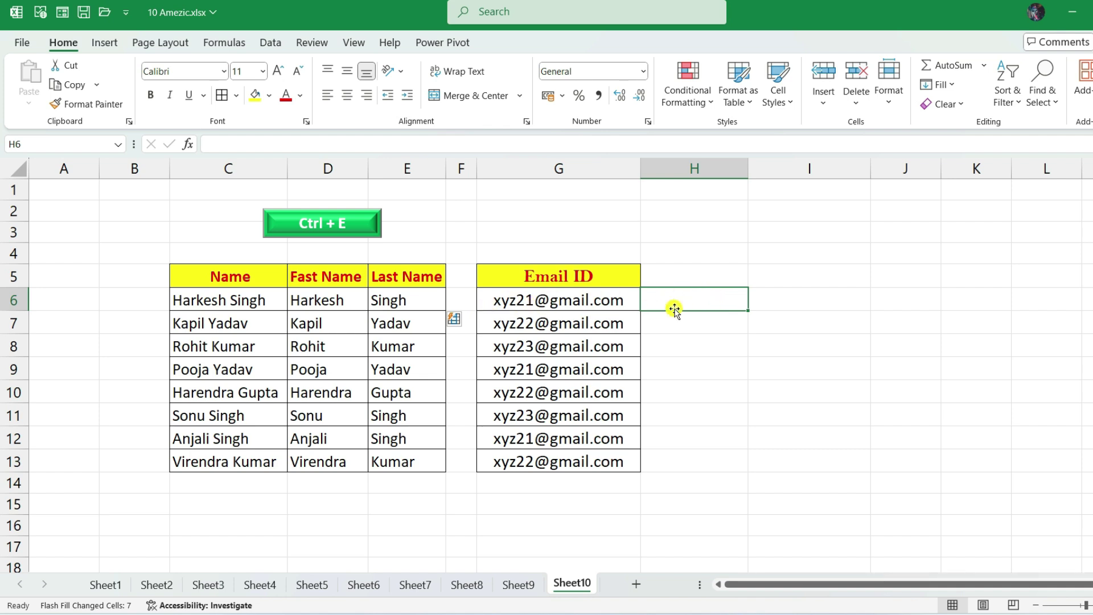
type("xyz21@")
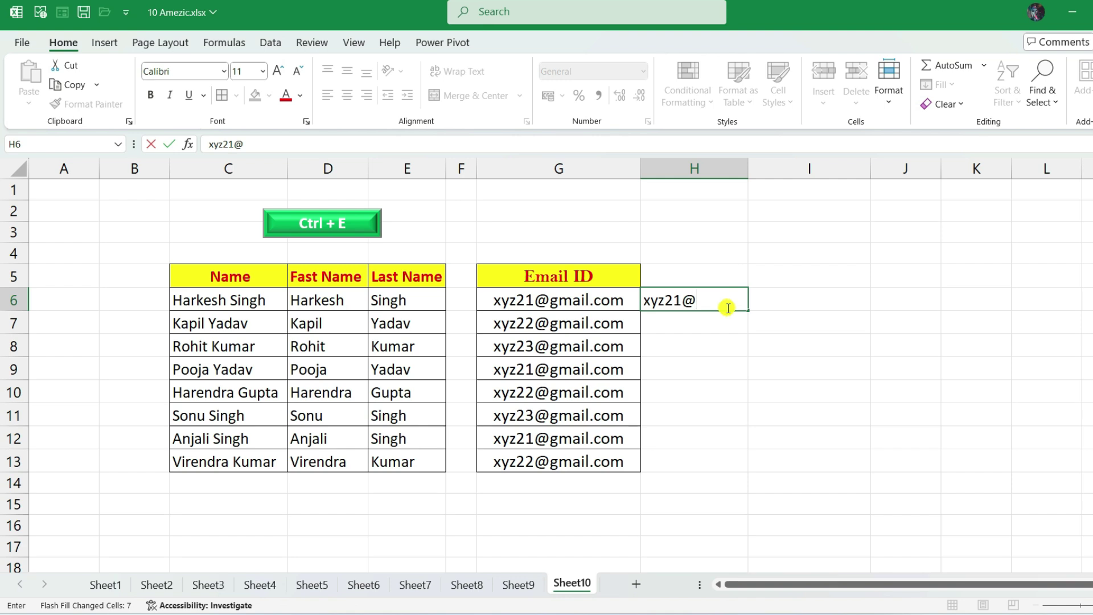
key("Return")
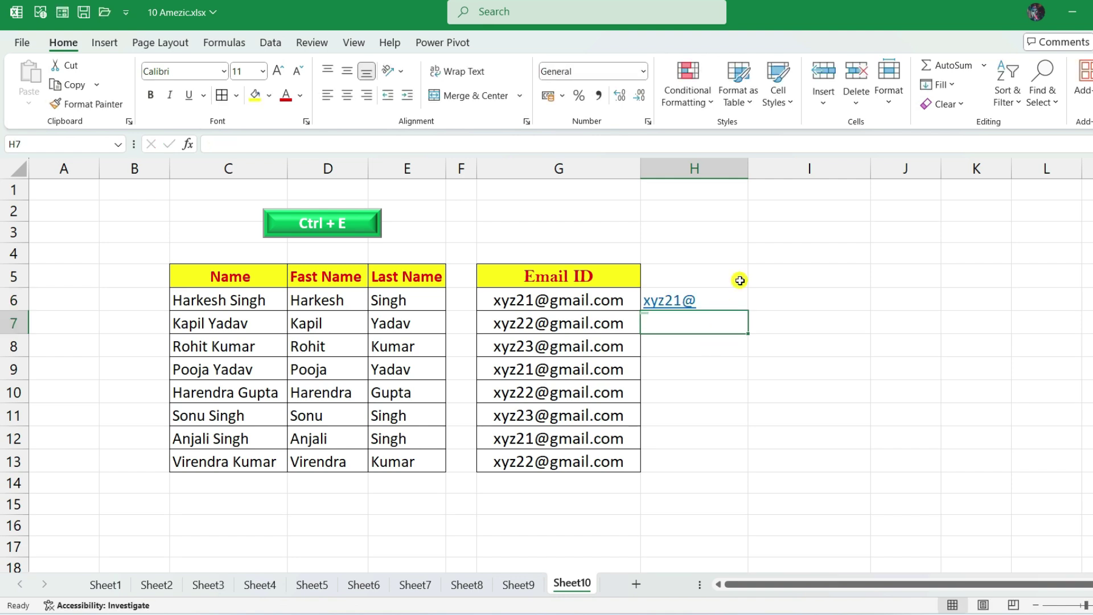
left_click(735, 299)
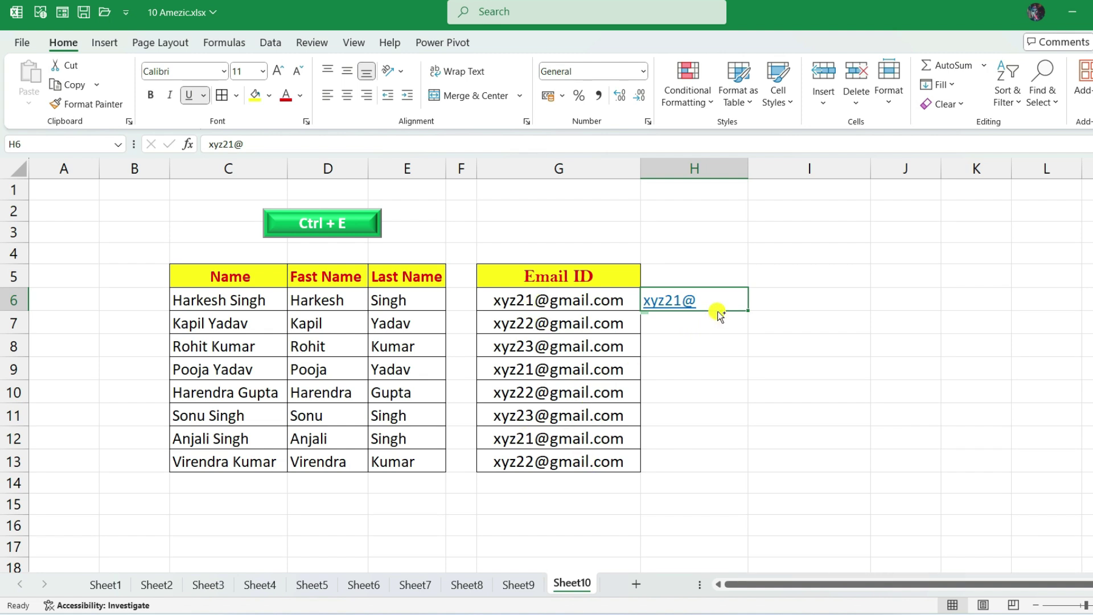
key("ctrl+e")
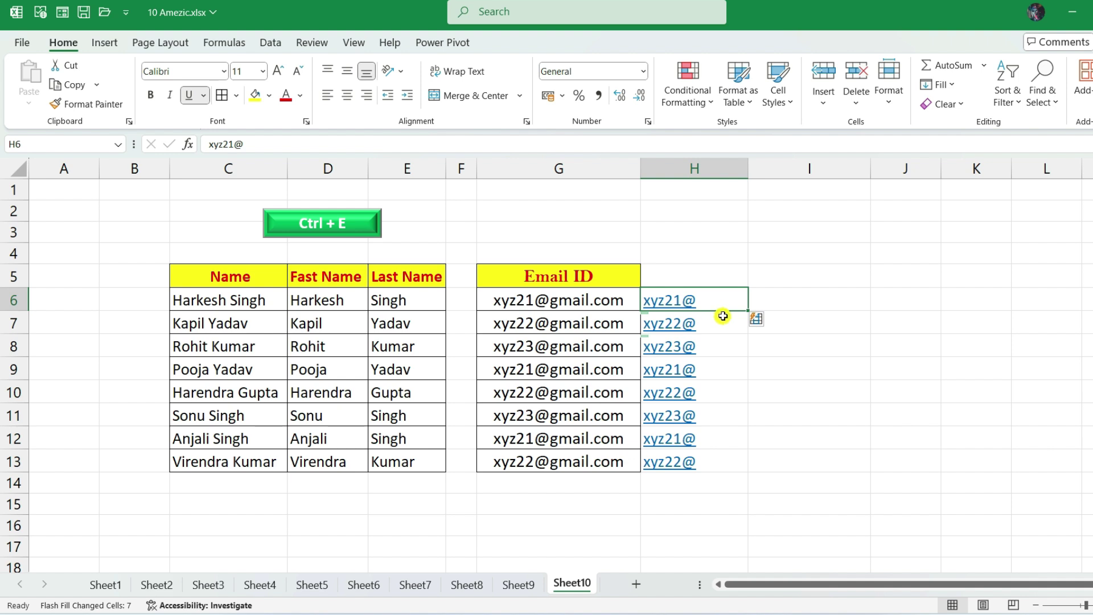
- Enter gmail.com in I6 and Flash Fill the domain down column I
left_click(814, 296)
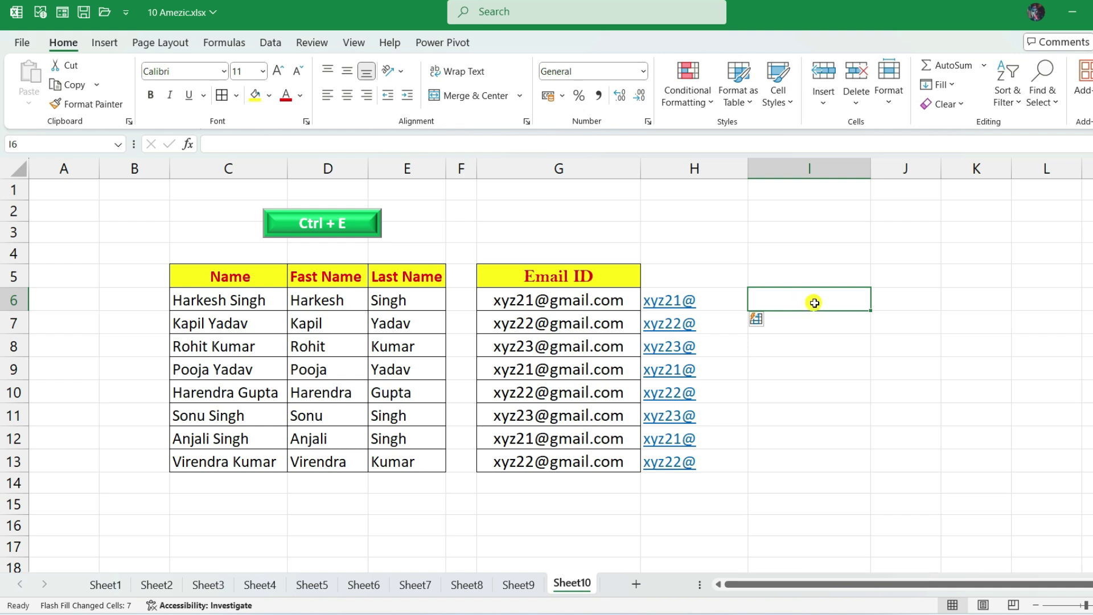
type("gmail.com")
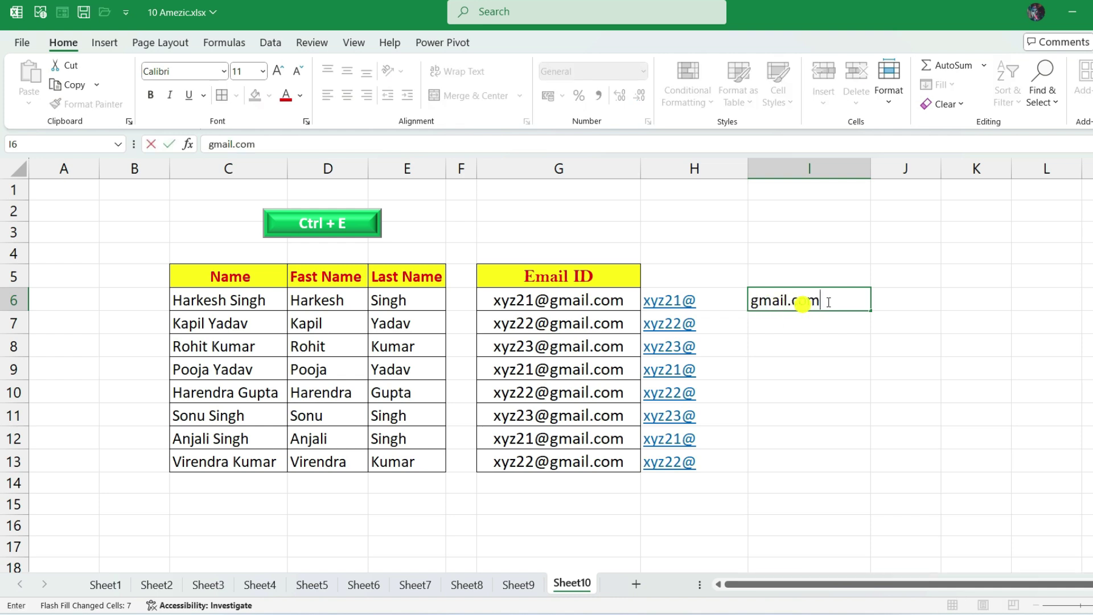
key("Return")
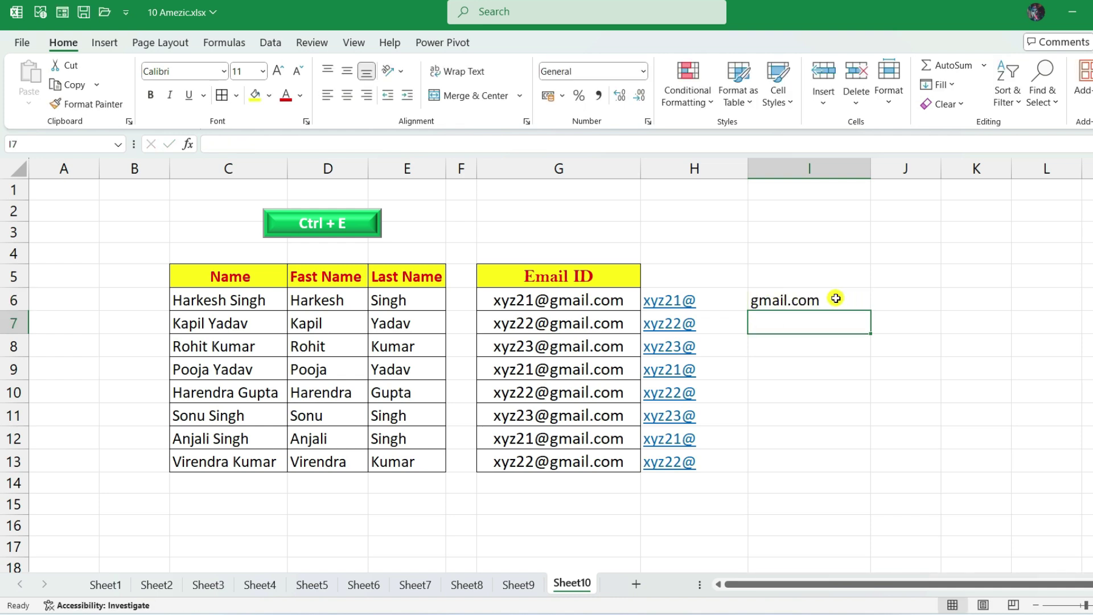
left_click(840, 301)
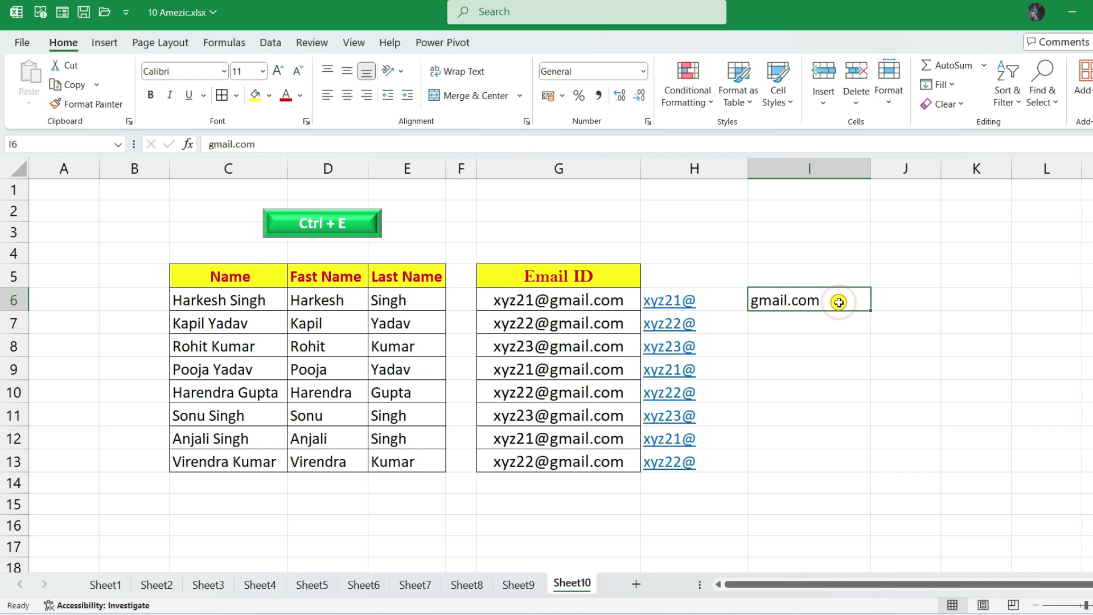
key("ctrl+e")
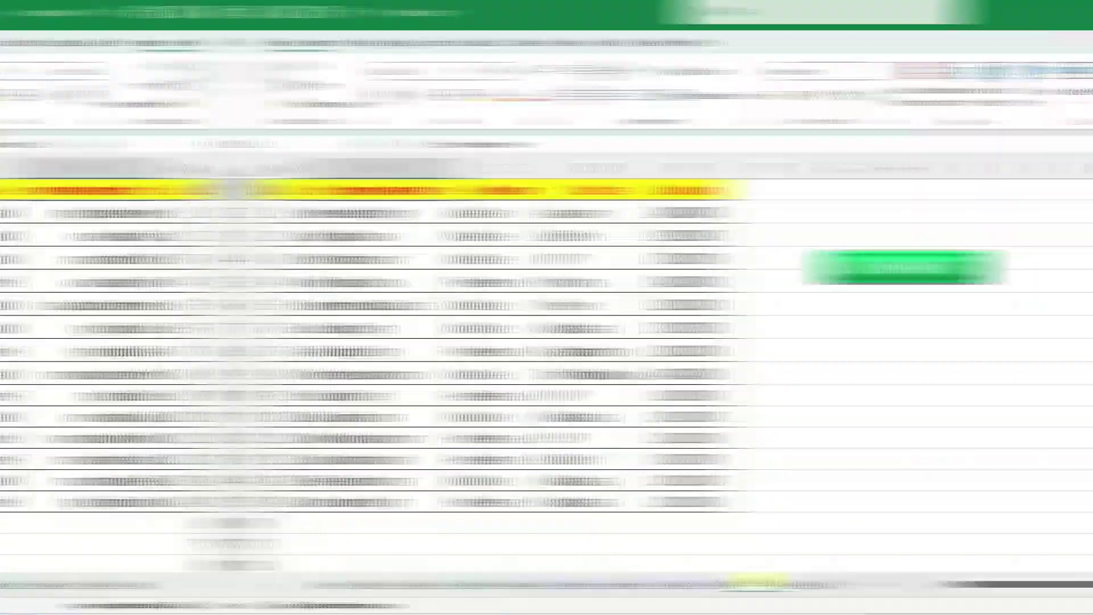
- Step backward through the demo sheets from Sheet8 down to Sheet3
left_click(467, 583)
left_click(424, 591)
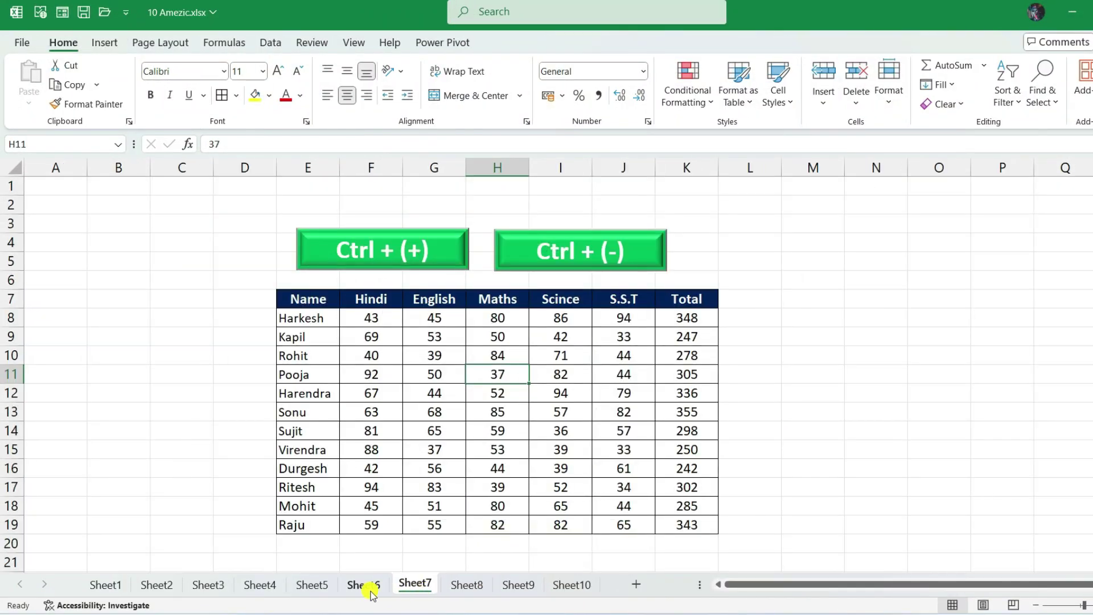
left_click(370, 591)
left_click(309, 590)
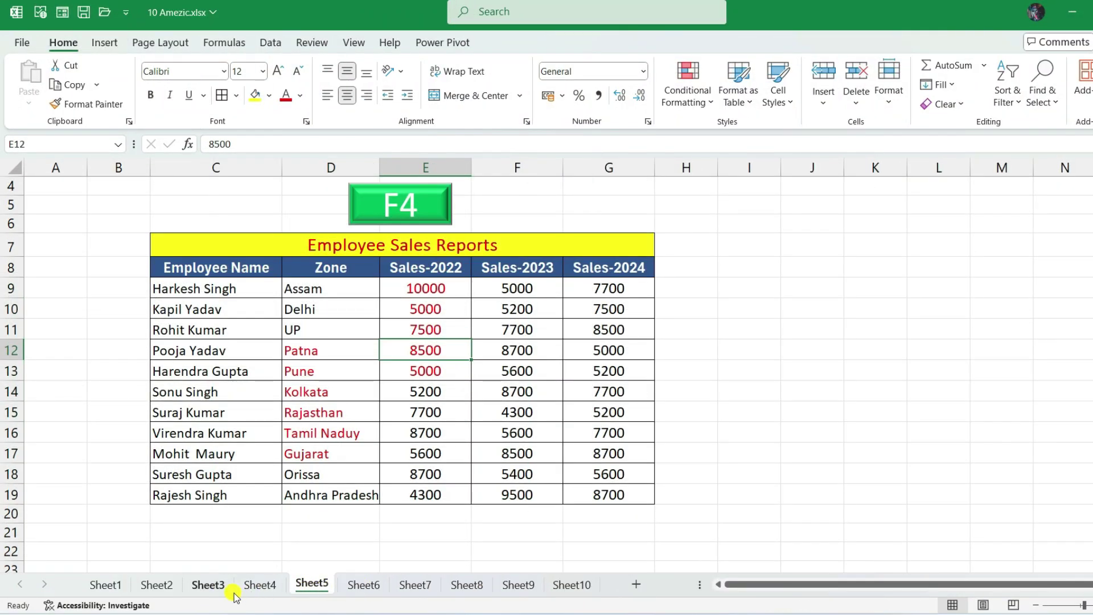
left_click(256, 593)
left_click(219, 592)
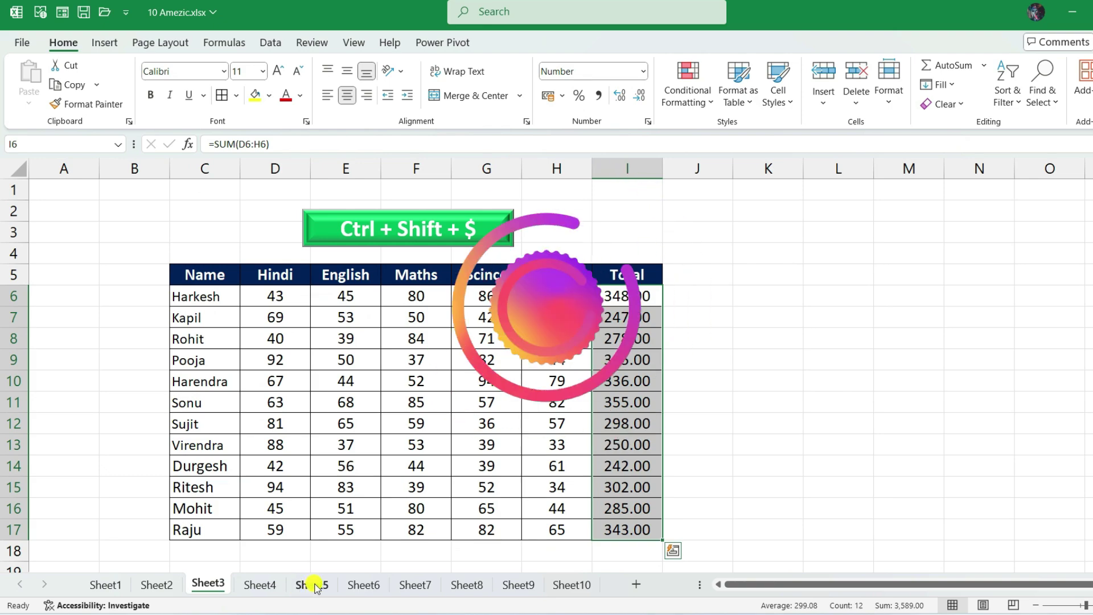
- Move forward again through Sheet5, Sheet6, Sheet7 and Sheet8 to Sheet9
left_click(317, 587)
left_click(378, 585)
left_click(415, 585)
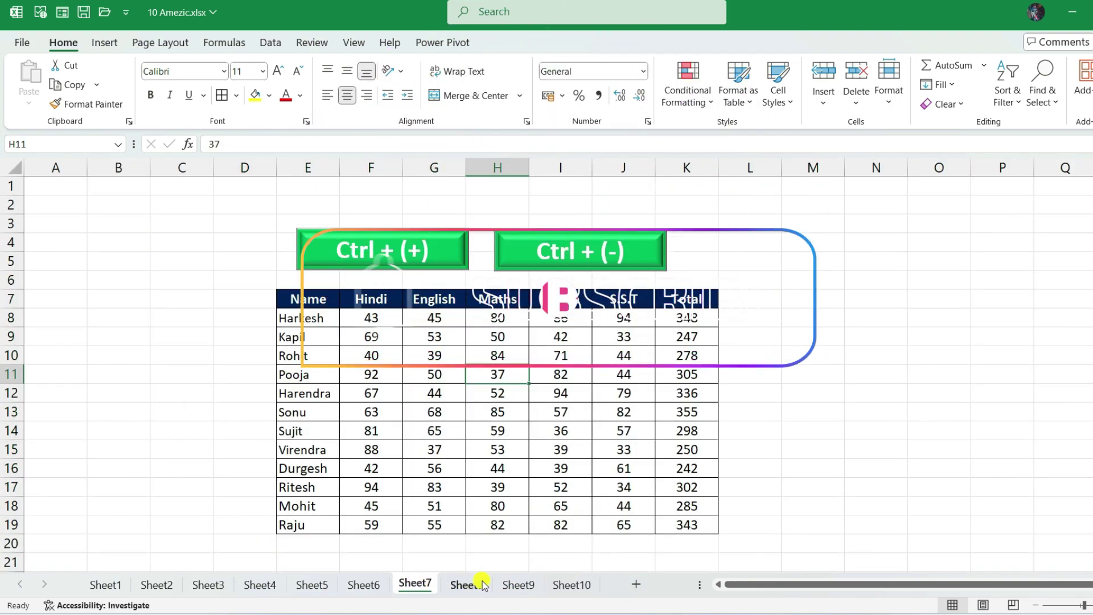
left_click(483, 585)
left_click(524, 585)
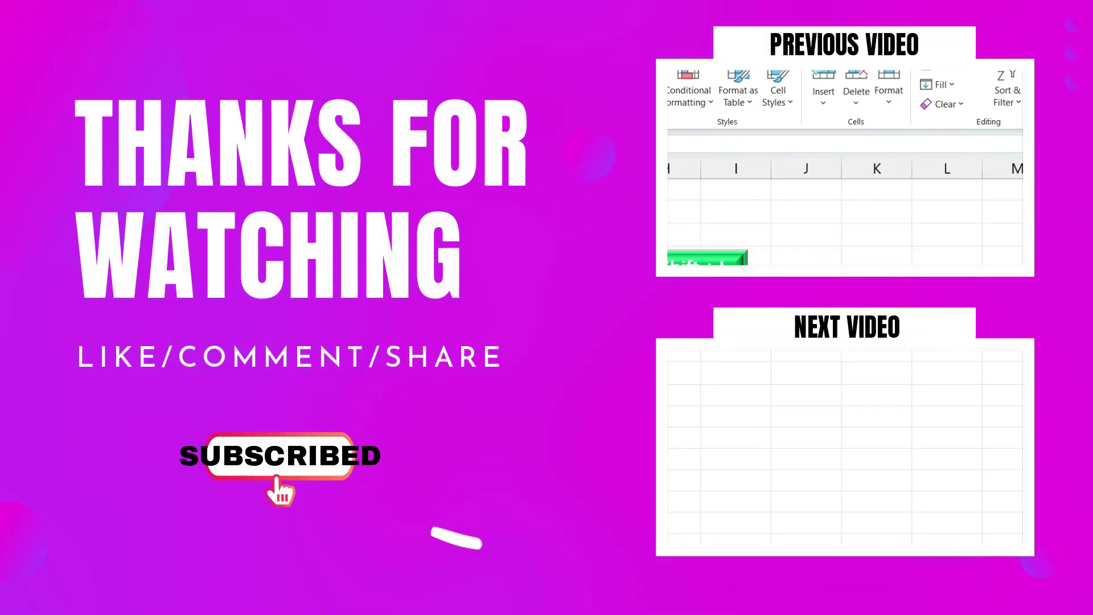